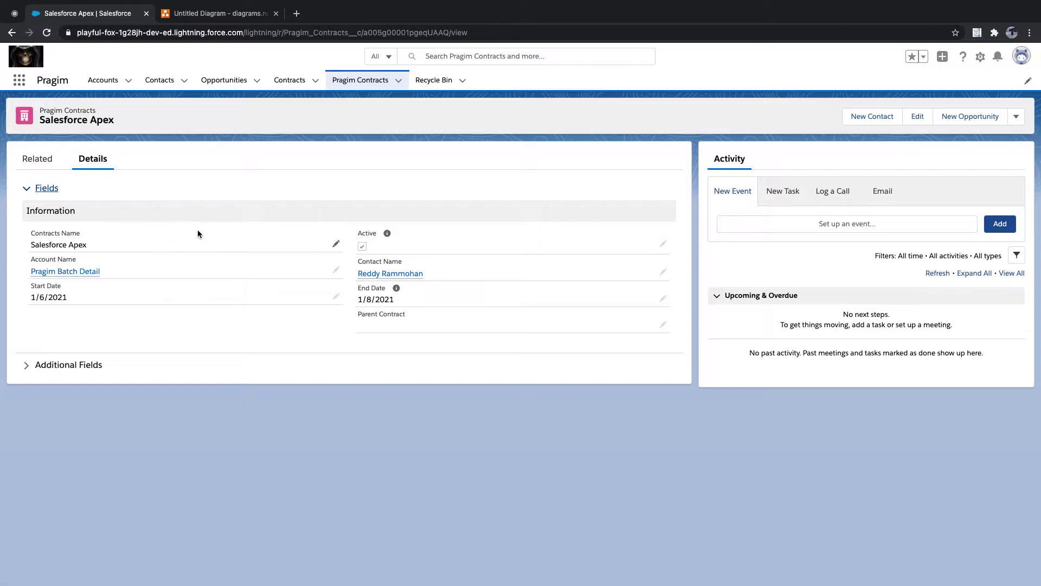
Step: Rename the open contract record to Salesforce Apex 2 and save it
{"action": "left_click", "coordinate": [336, 243]}
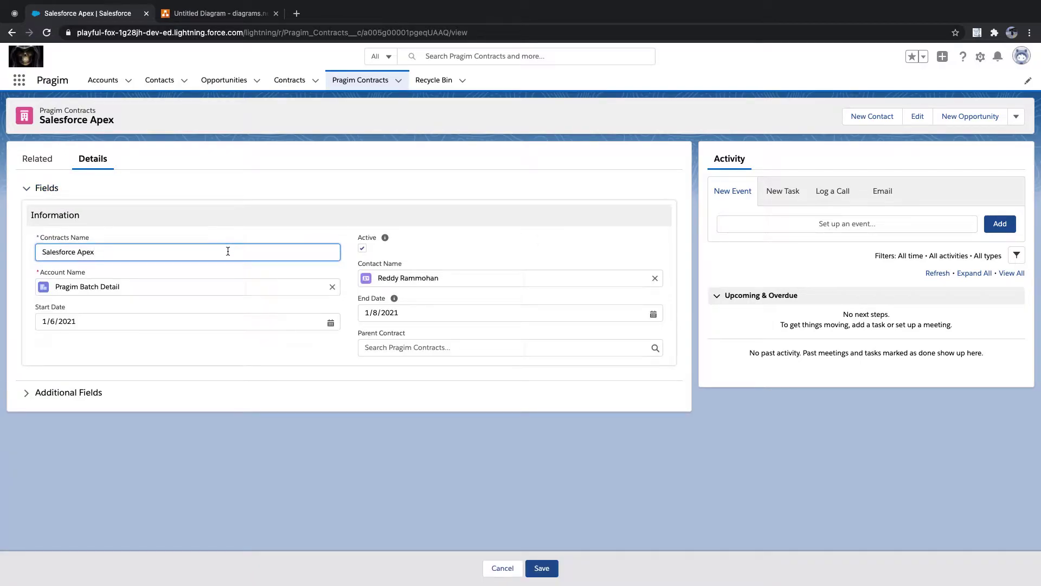
{"action": "key", "text": "BackSpace"}
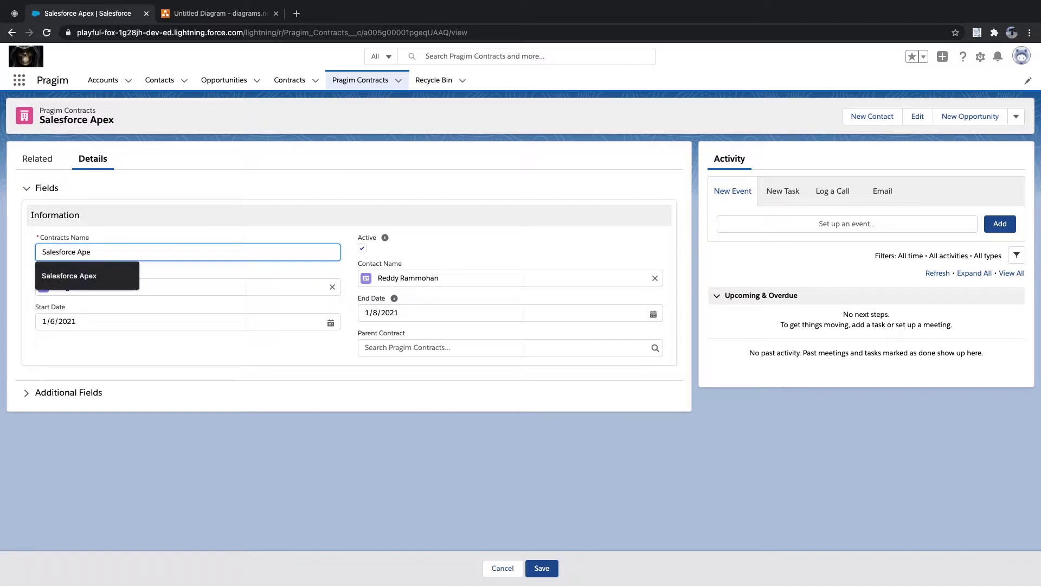
{"action": "type", "text": "x 2"}
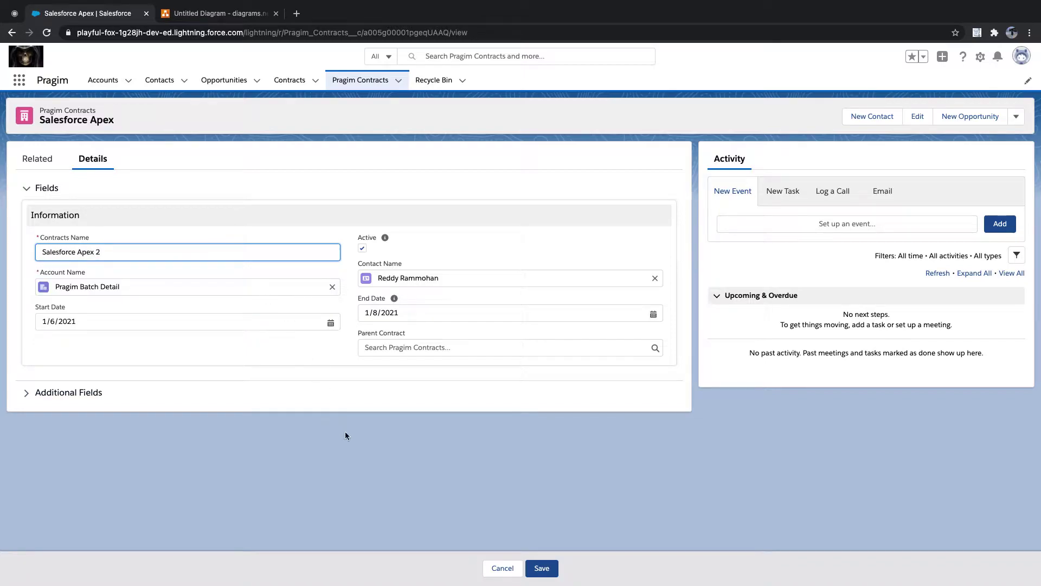
{"action": "left_click", "coordinate": [369, 462]}
{"action": "left_click", "coordinate": [548, 566]}
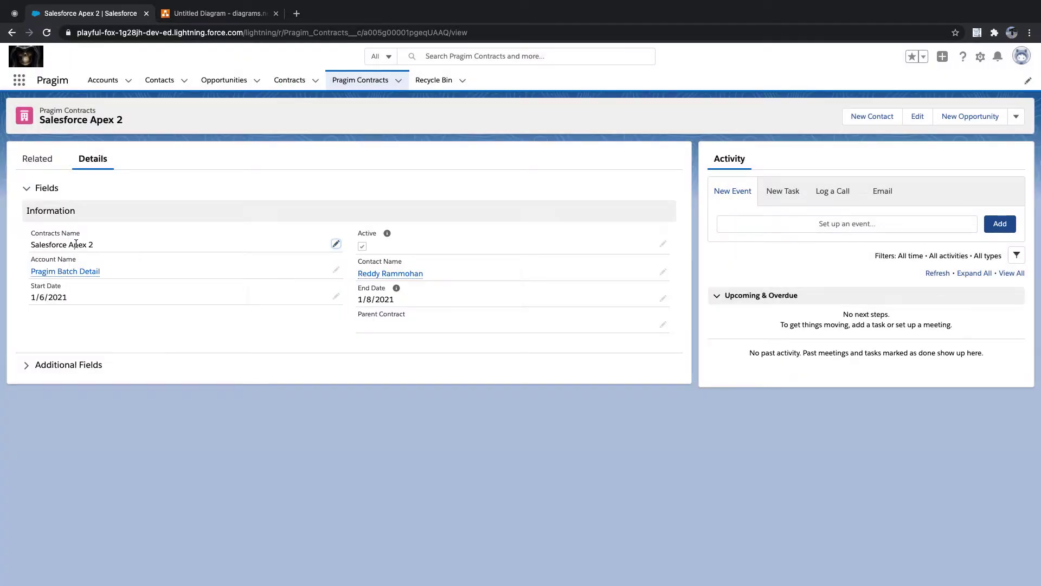
Step: Change the contract record's name back to Salesforce Apex and save it
{"action": "left_click", "coordinate": [337, 244]}
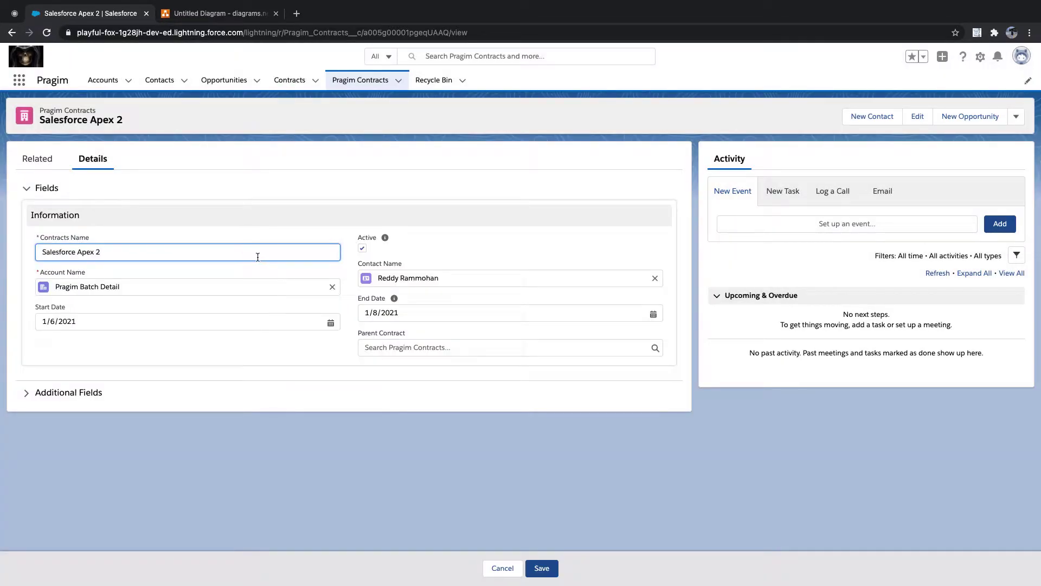
{"action": "left_click", "coordinate": [255, 251]}
{"action": "key", "text": "BackSpace"}
{"action": "left_click", "coordinate": [363, 500]}
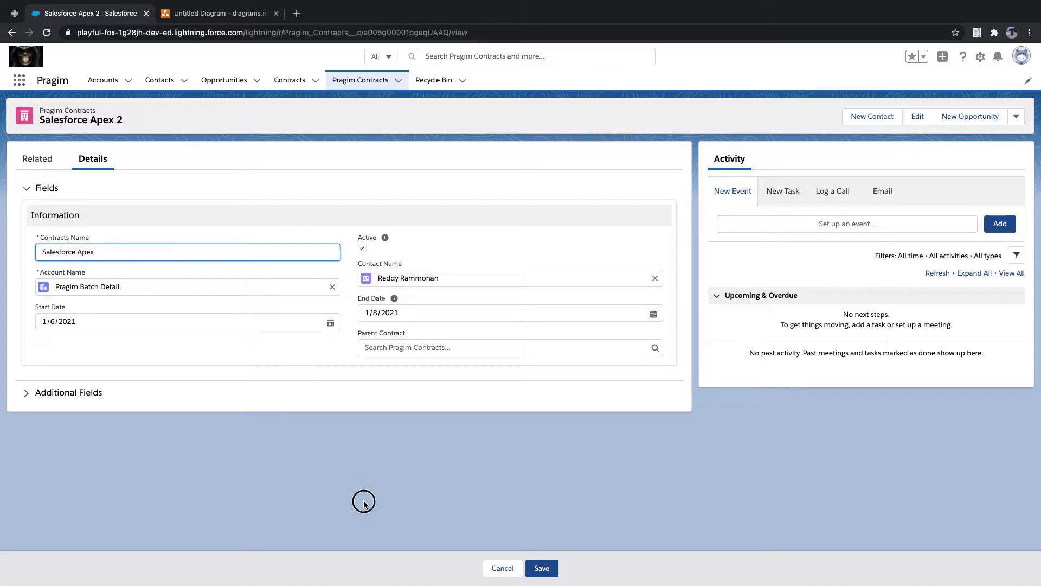
{"action": "left_click", "coordinate": [542, 573]}
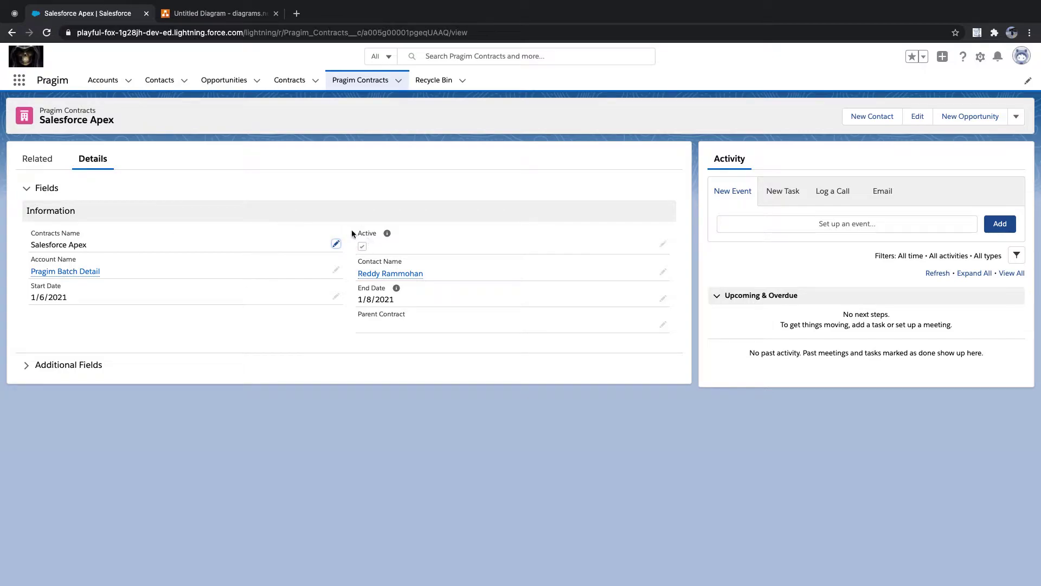
Step: Open Setup for the current app in its own tab and go to the Object Manager
{"action": "left_click_drag", "start_coordinate": [356, 232], "coordinate": [406, 246]}
{"action": "left_click_drag", "start_coordinate": [31, 245], "coordinate": [91, 246]}
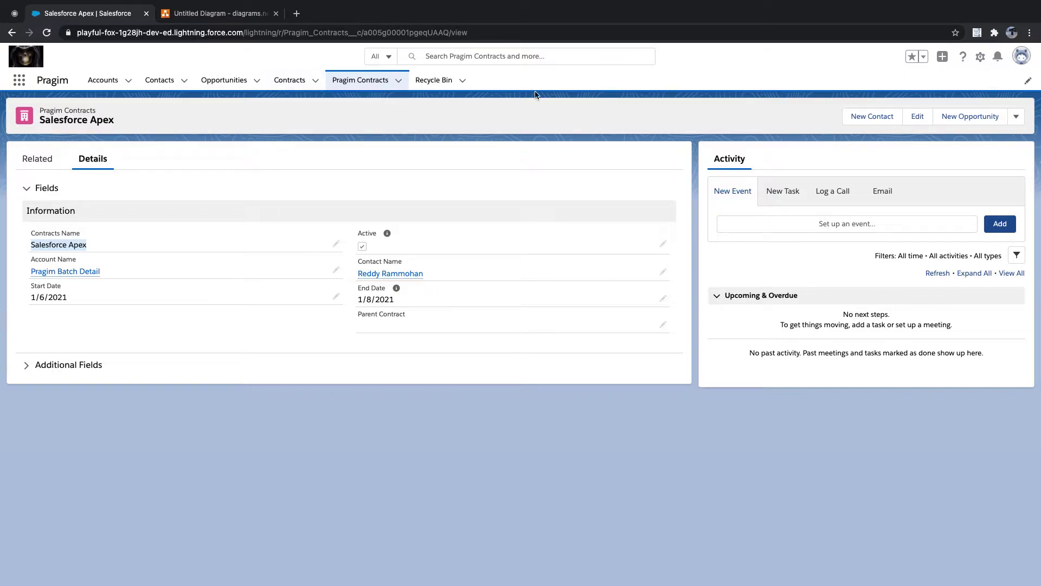
{"action": "left_click", "coordinate": [980, 57]}
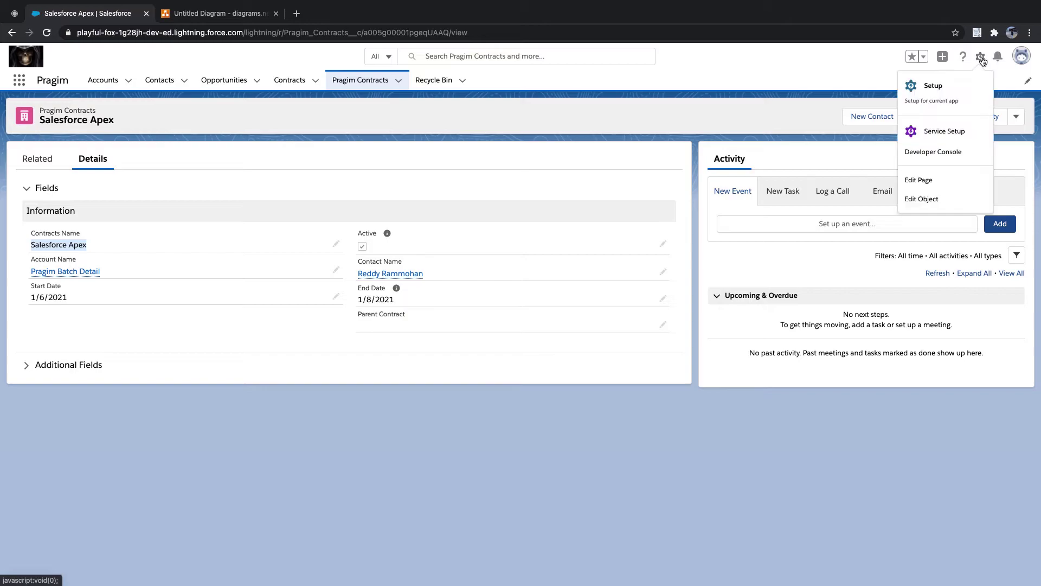
{"action": "left_click", "coordinate": [939, 99]}
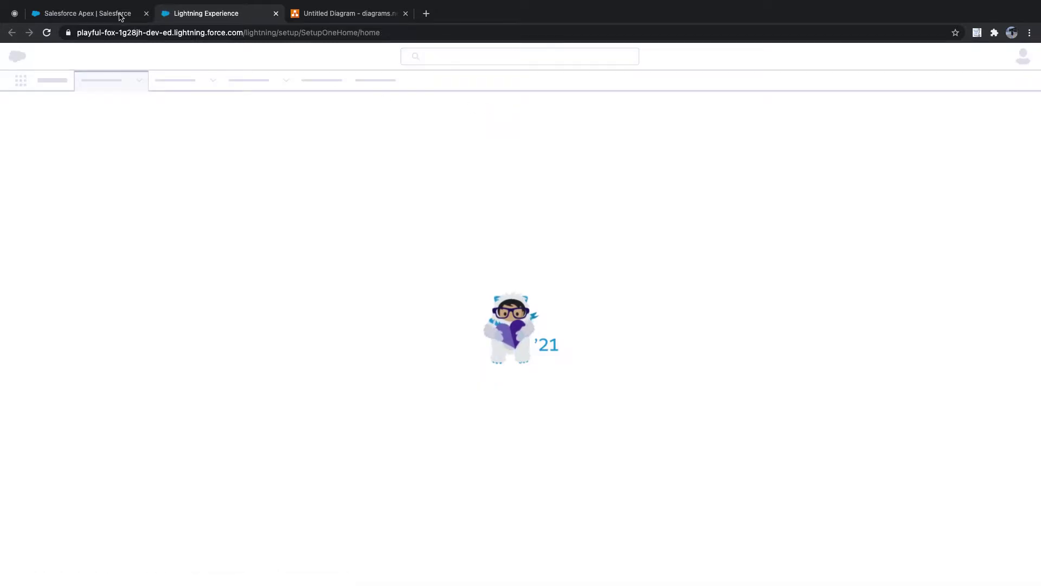
{"action": "left_click", "coordinate": [120, 17]}
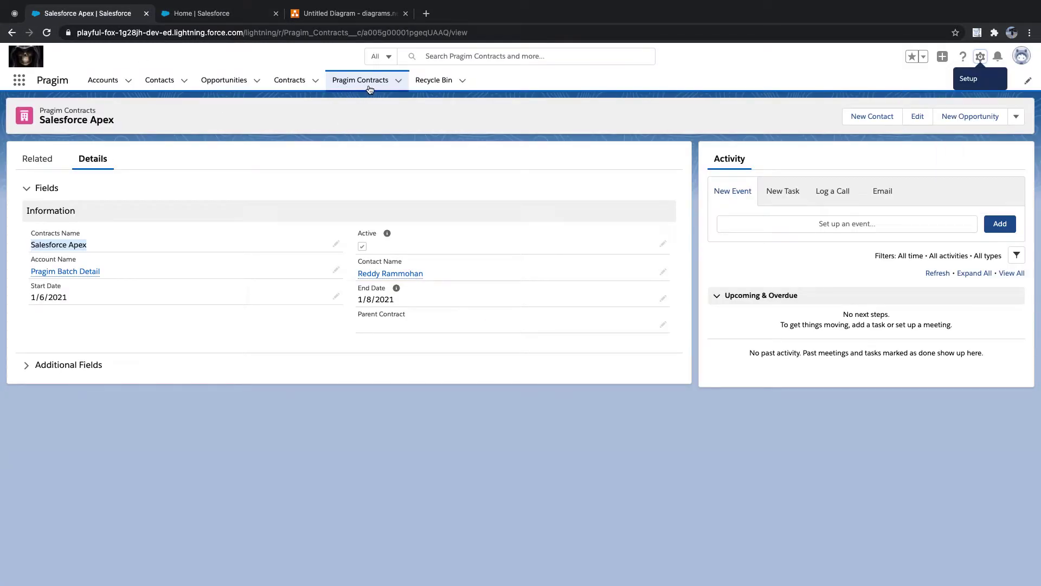
{"action": "left_click", "coordinate": [210, 18]}
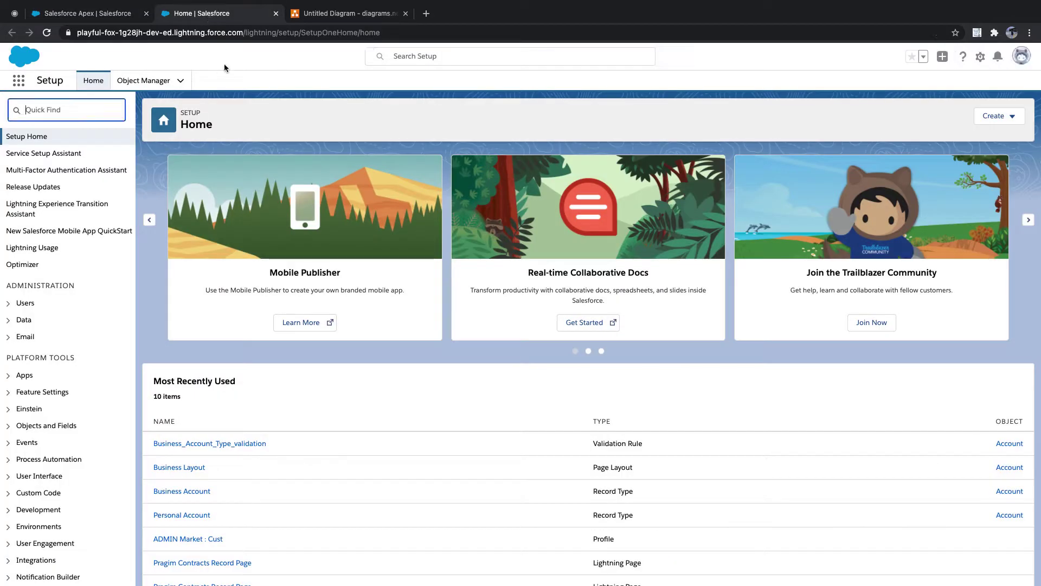
{"action": "left_click", "coordinate": [141, 82]}
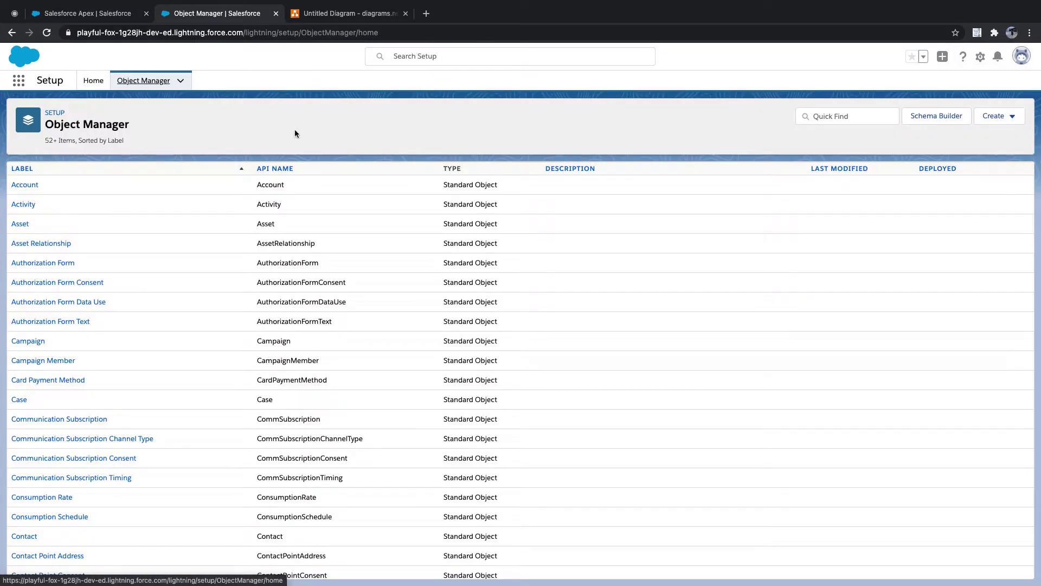
Step: Find the Pragim Contracts object by searching for pragim and start a new validation rule on it
{"action": "left_click", "coordinate": [841, 111]}
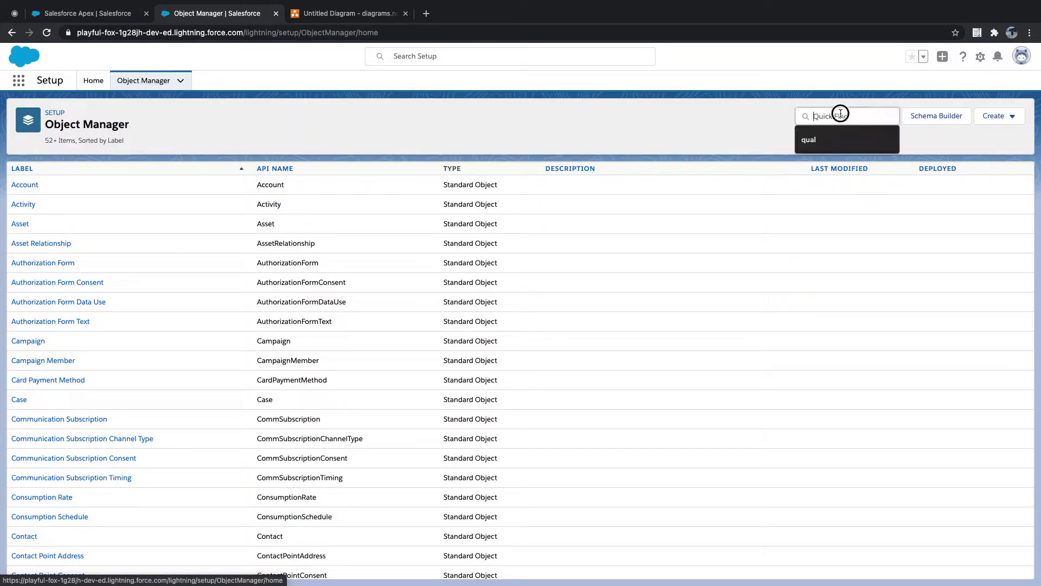
{"action": "type", "text": "pragim"}
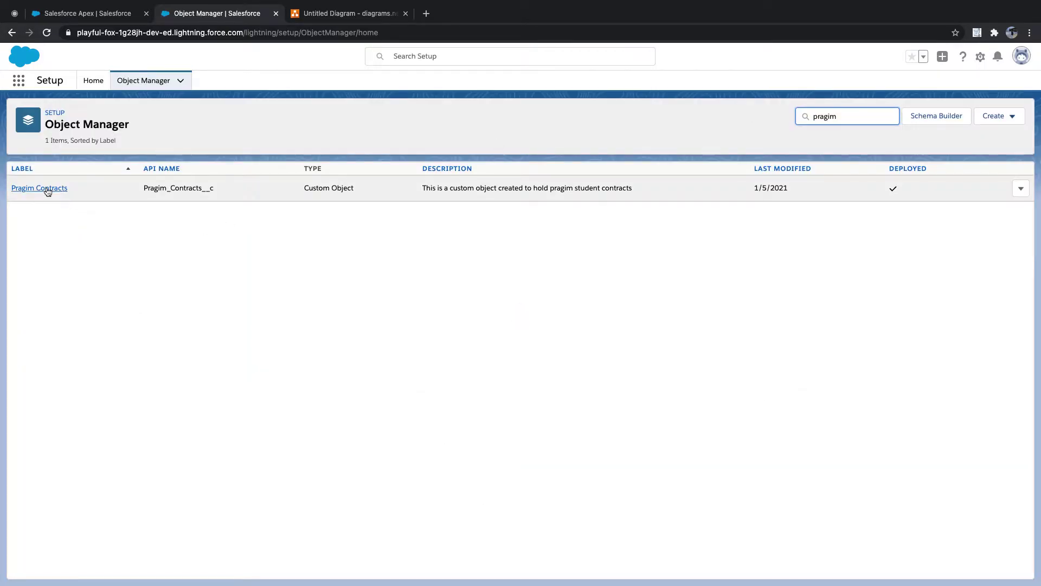
{"action": "left_click", "coordinate": [47, 189]}
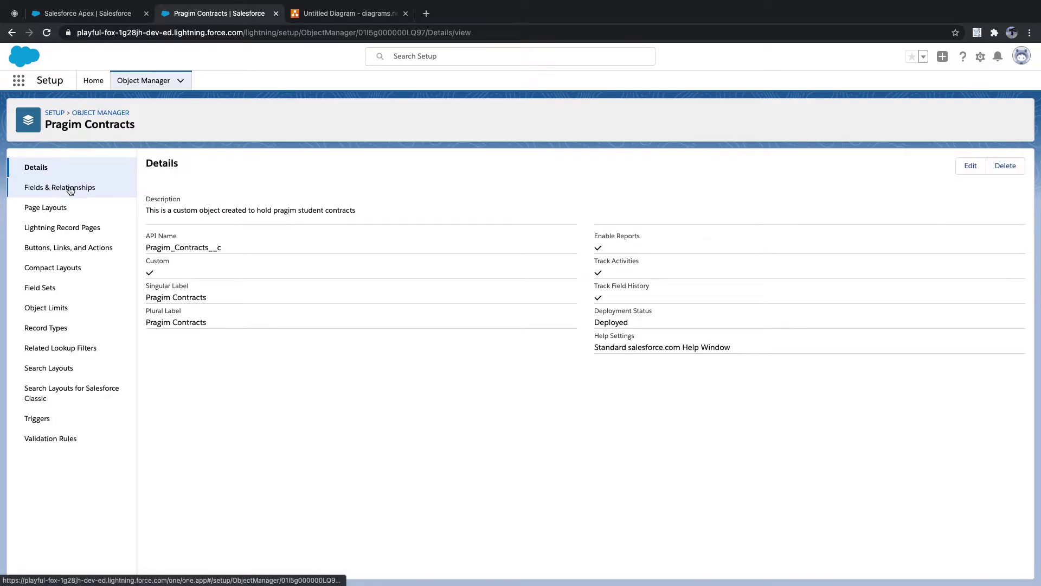
{"action": "left_click", "coordinate": [64, 439]}
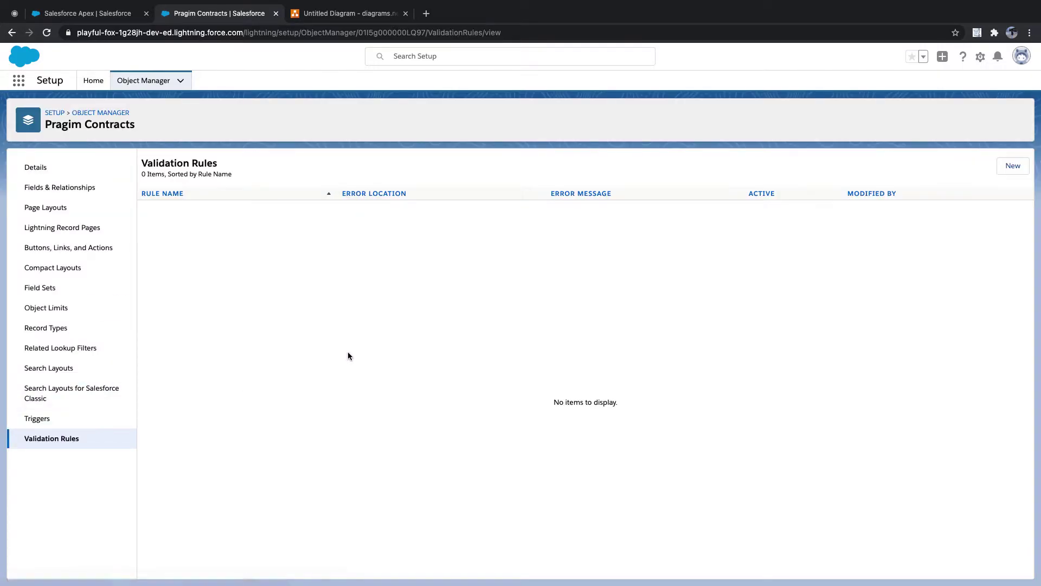
{"action": "left_click", "coordinate": [1011, 169]}
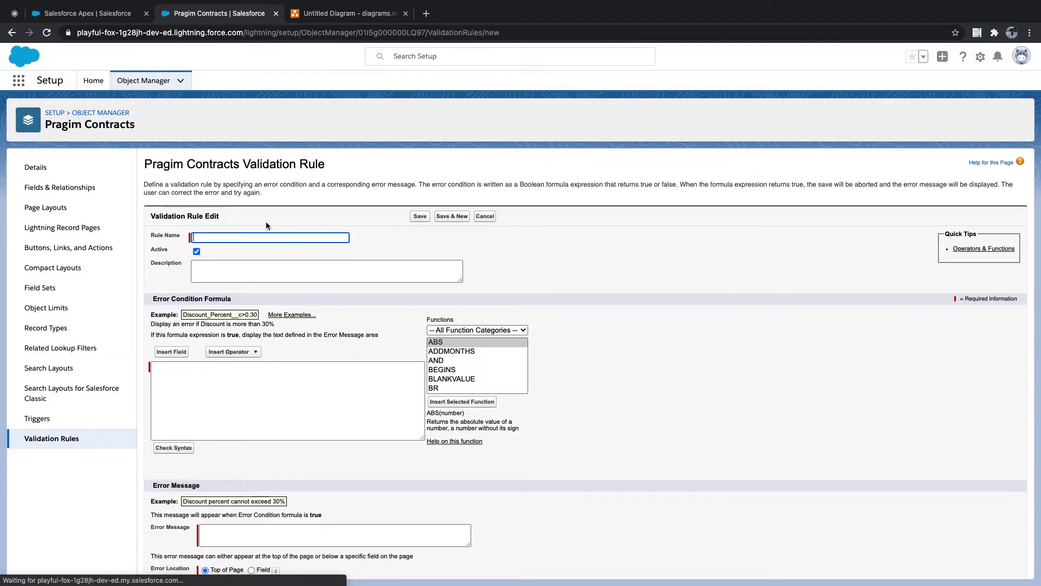
Step: Name the validation rule Contract_Name_Check
{"action": "left_click", "coordinate": [250, 237]}
{"action": "type", "text": "C"}
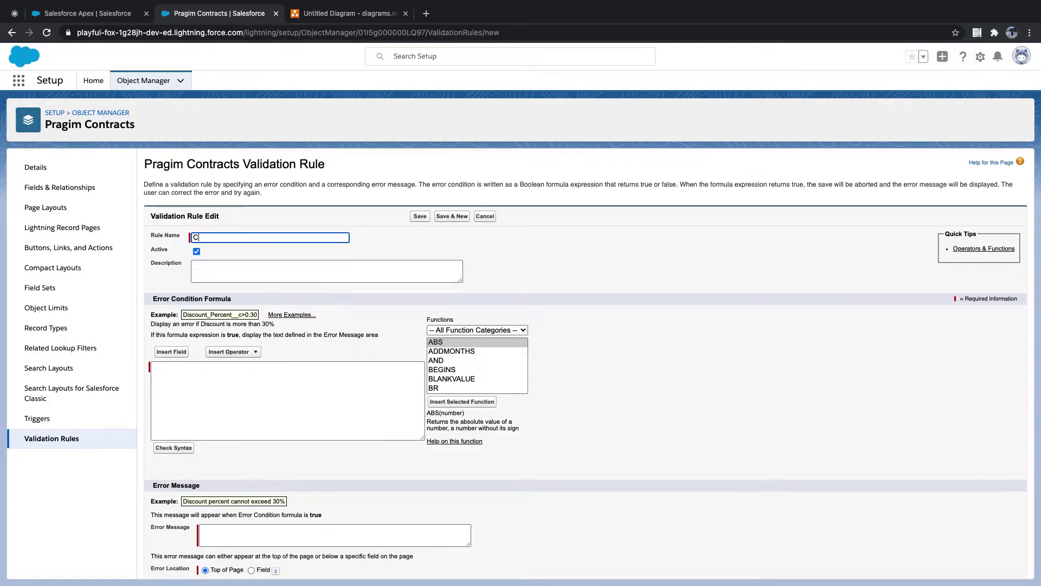
{"action": "type", "text": "ontract Name Check"}
Step: Enter the rule description "This will restricts user to update the contract name if the contract is Active"
{"action": "left_click", "coordinate": [259, 267]}
{"action": "type", "text": "This "}
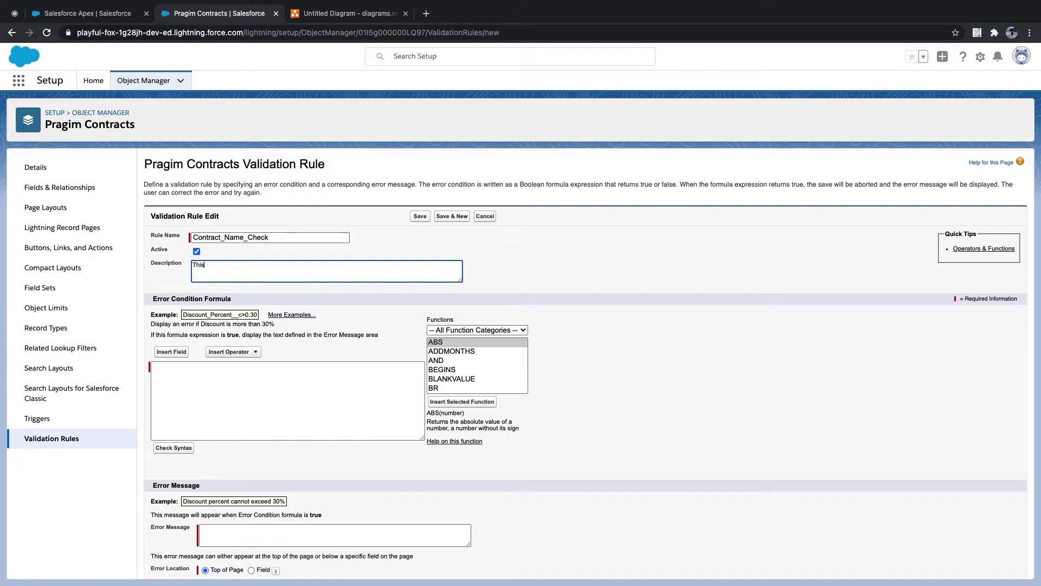
{"action": "type", "text": "will res"}
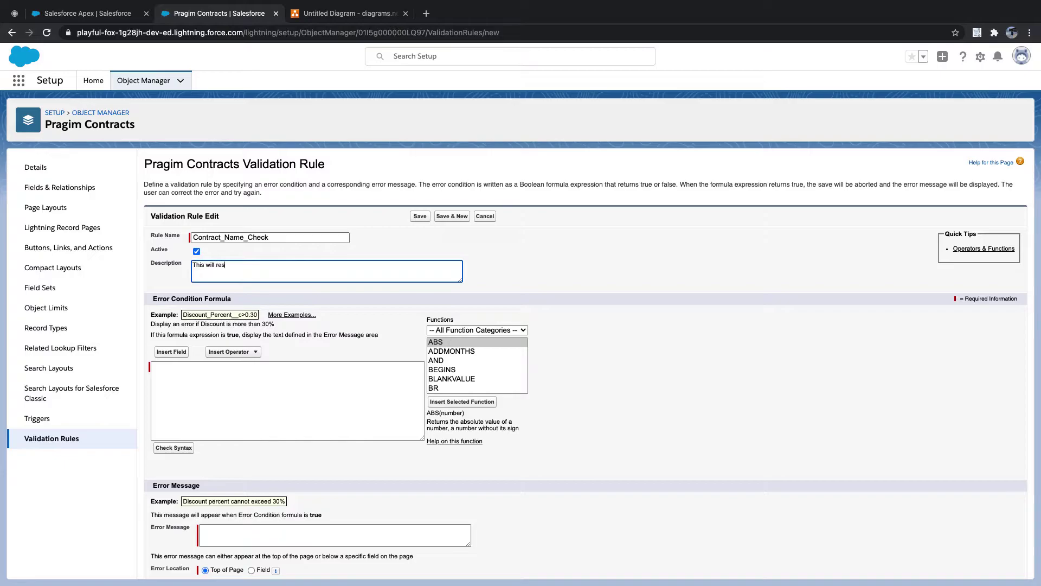
{"action": "type", "text": "tricts user to update the contract name "}
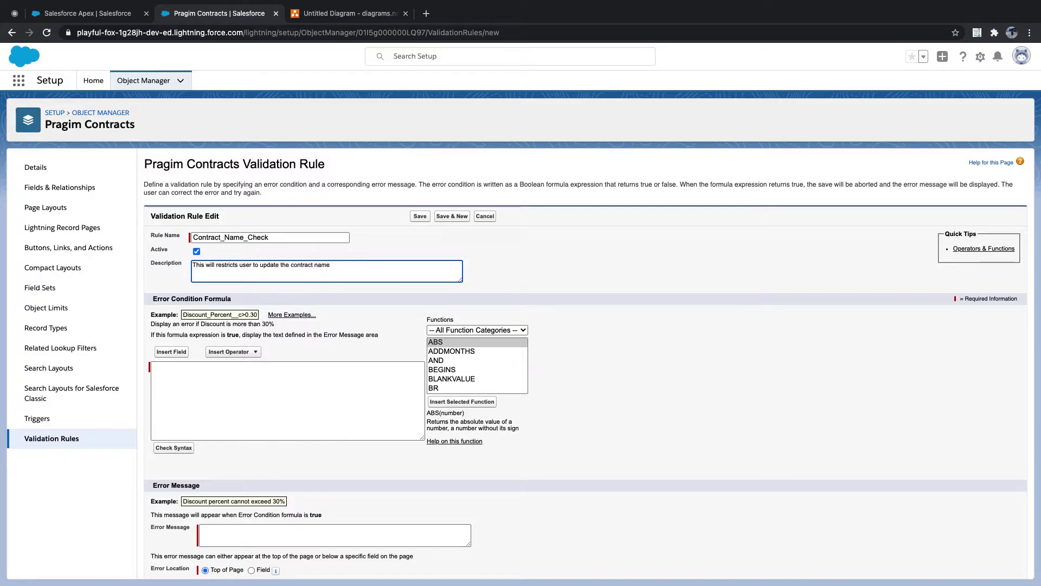
{"action": "type", "text": "if the contract is Active"}
Step: Check the Contracts Name field on the record, and start the error condition formula with an empty multi-line AND() function
{"action": "scroll", "coordinate": [298, 266], "scroll_direction": "down", "scroll_amount": 1}
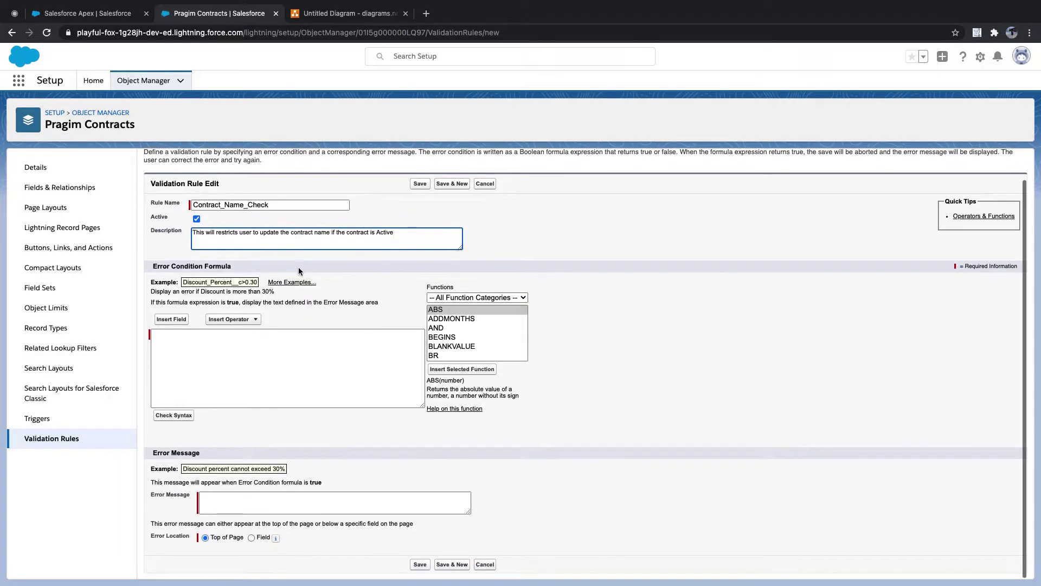
{"action": "left_click", "coordinate": [274, 347]}
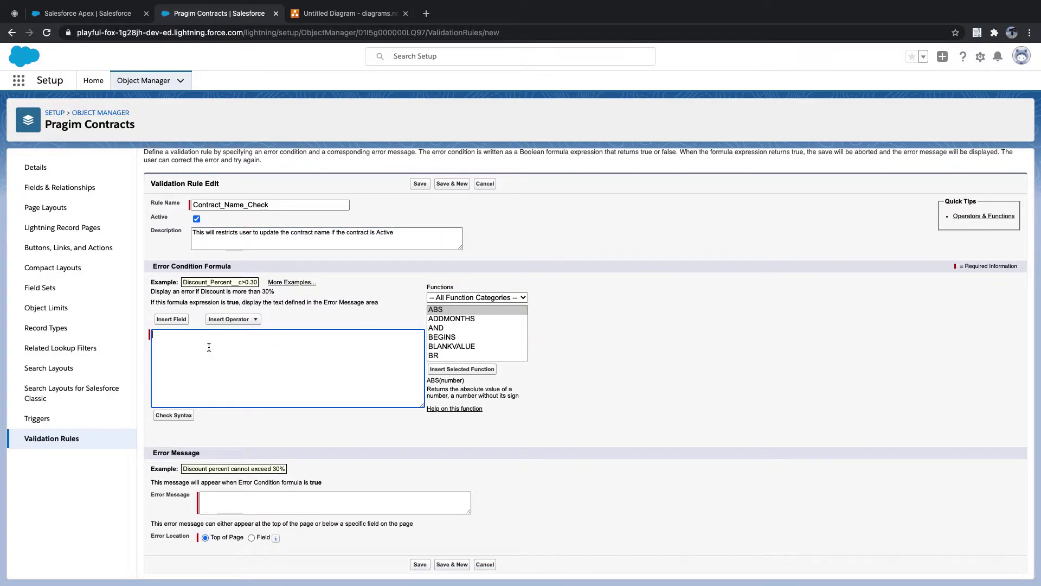
{"action": "left_click", "coordinate": [84, 12]}
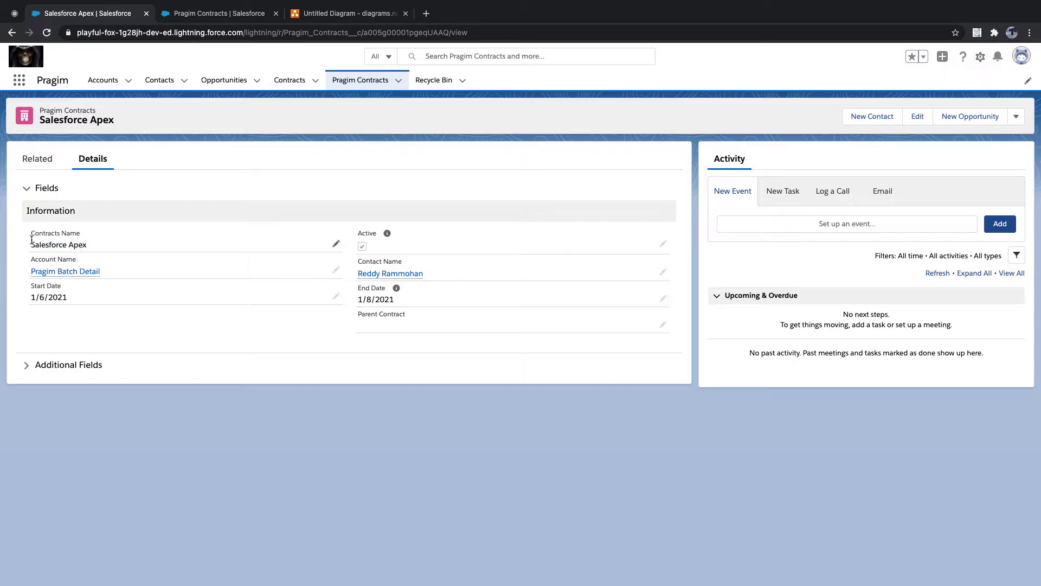
{"action": "left_click_drag", "start_coordinate": [24, 230], "coordinate": [101, 246]}
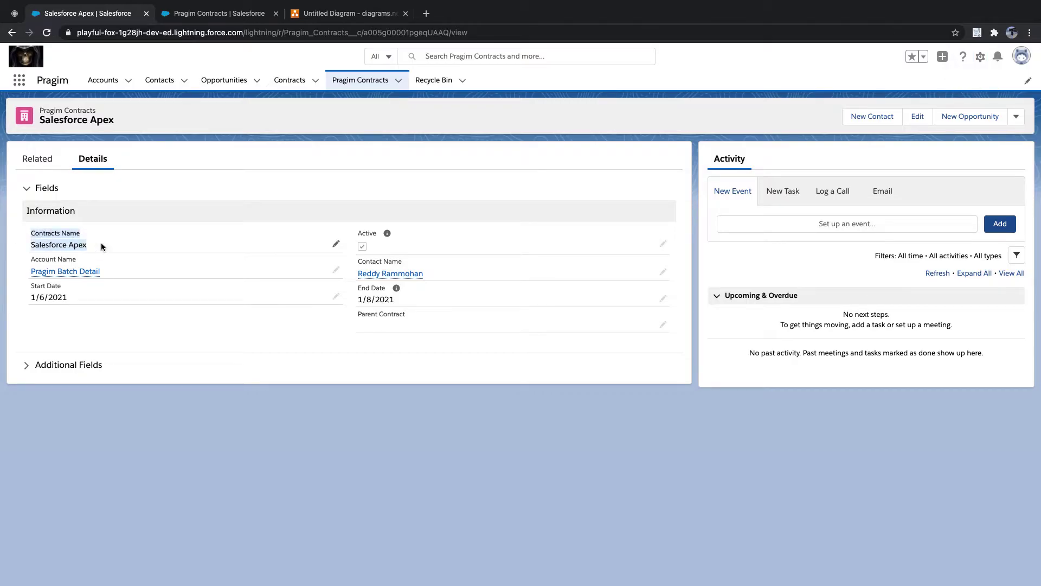
{"action": "left_click", "coordinate": [234, 16]}
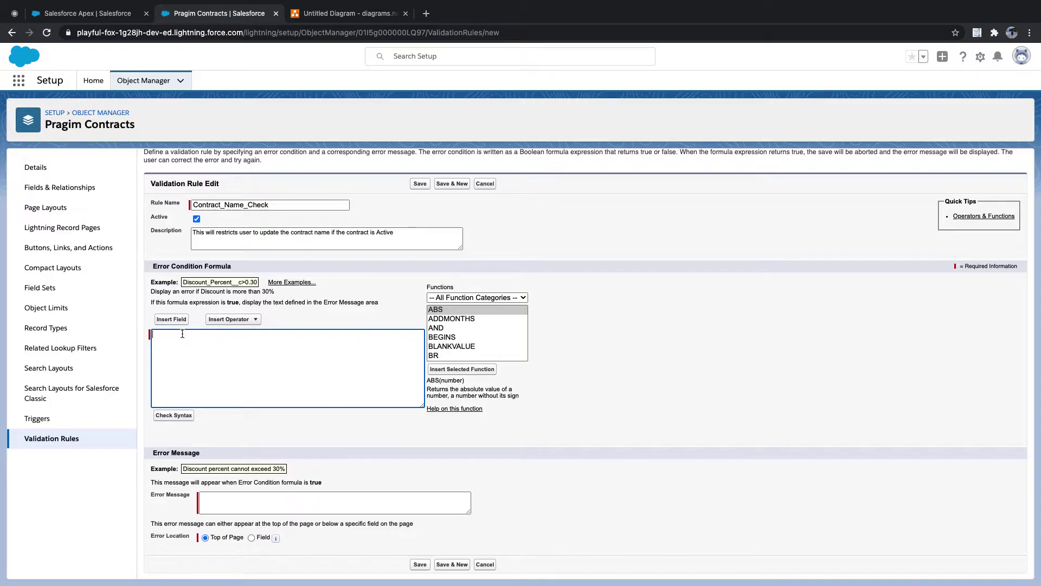
{"action": "type", "text": "AND()"}
{"action": "key", "text": "Return"}
{"action": "key", "text": "Return"}
Step: Find the ISNEW function, read its description and insert it inside the AND() parentheses of the formula
{"action": "left_click", "coordinate": [440, 321]}
{"action": "key", "text": "i"}
{"action": "key", "text": "s"}
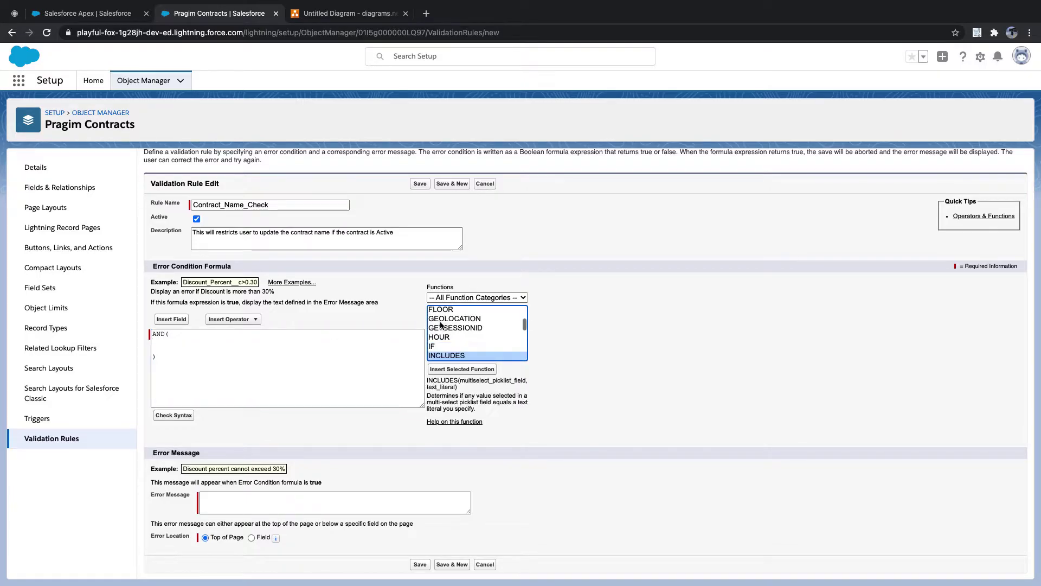
{"action": "key", "text": "Down"}
{"action": "key", "text": "Down"}
{"action": "key", "text": "Down"}
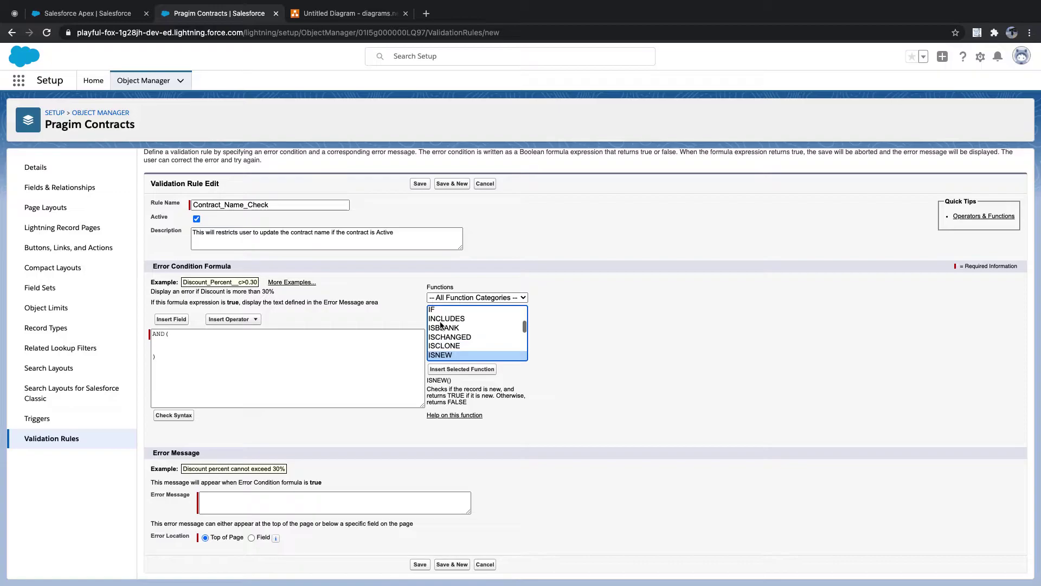
{"action": "left_click", "coordinate": [438, 389]}
{"action": "left_click_drag", "start_coordinate": [439, 389], "coordinate": [506, 402]}
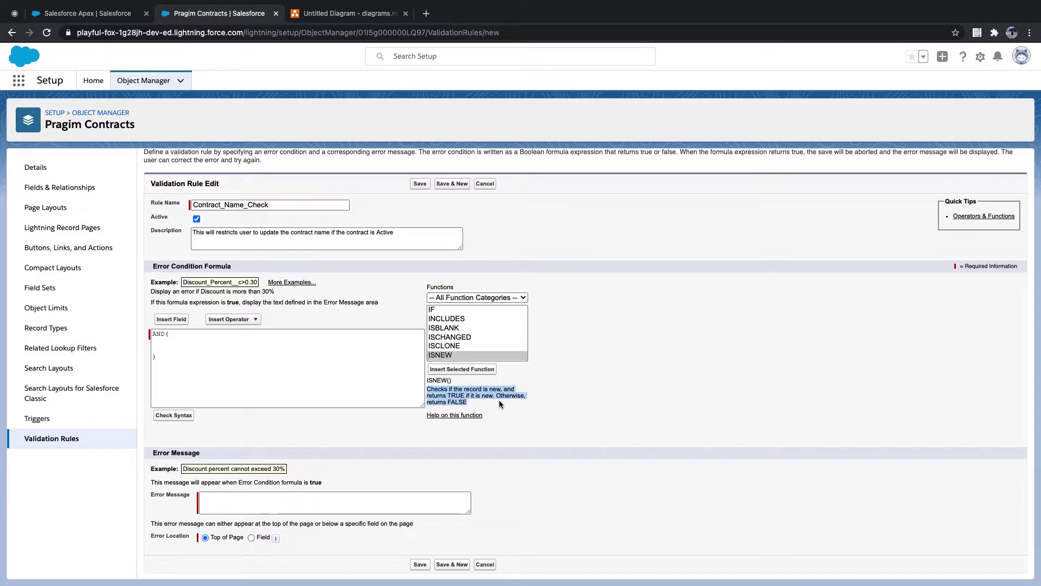
{"action": "left_click", "coordinate": [482, 406]}
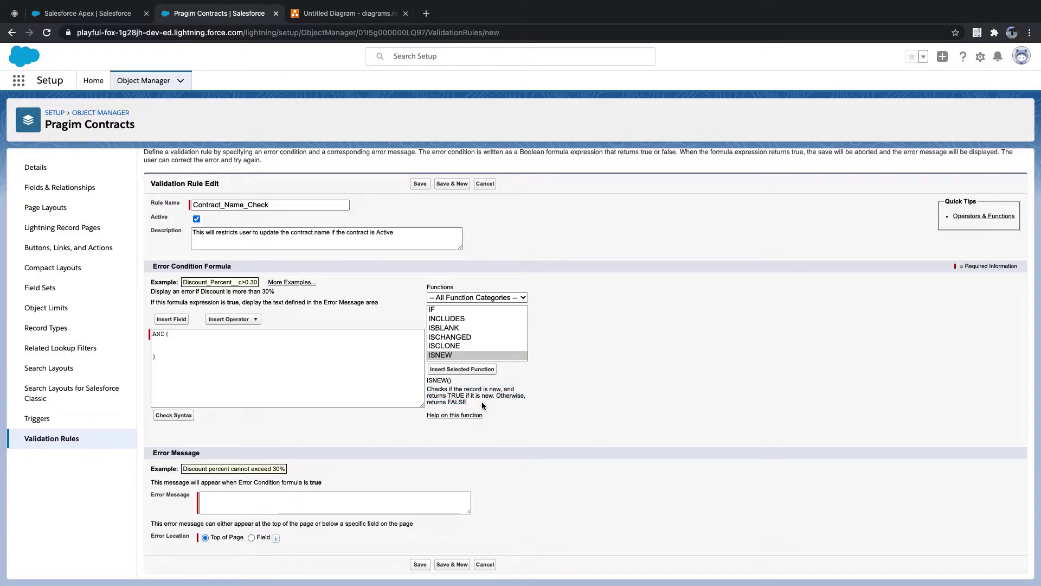
{"action": "left_click", "coordinate": [449, 356]}
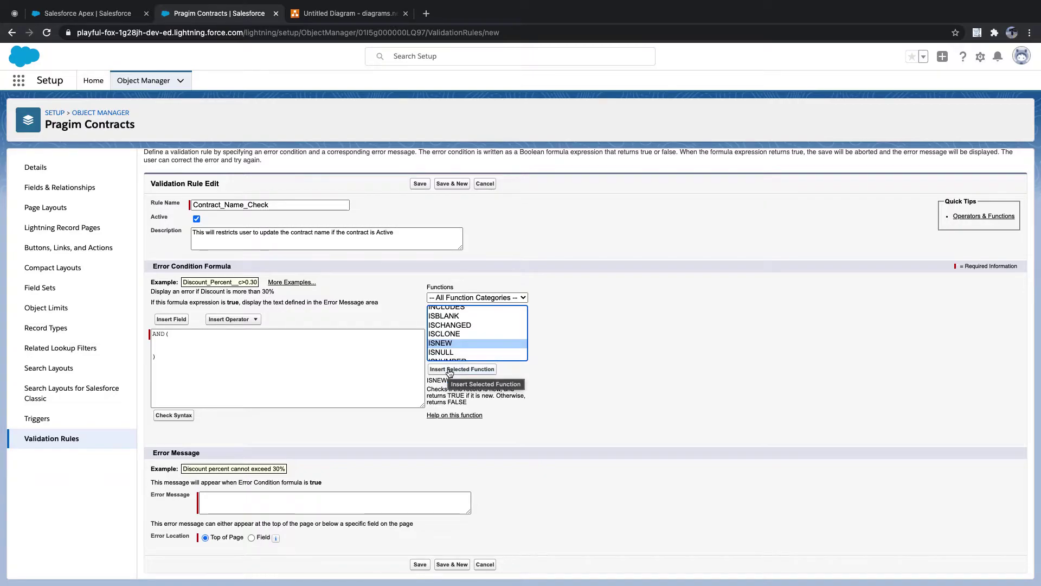
{"action": "left_click", "coordinate": [449, 370]}
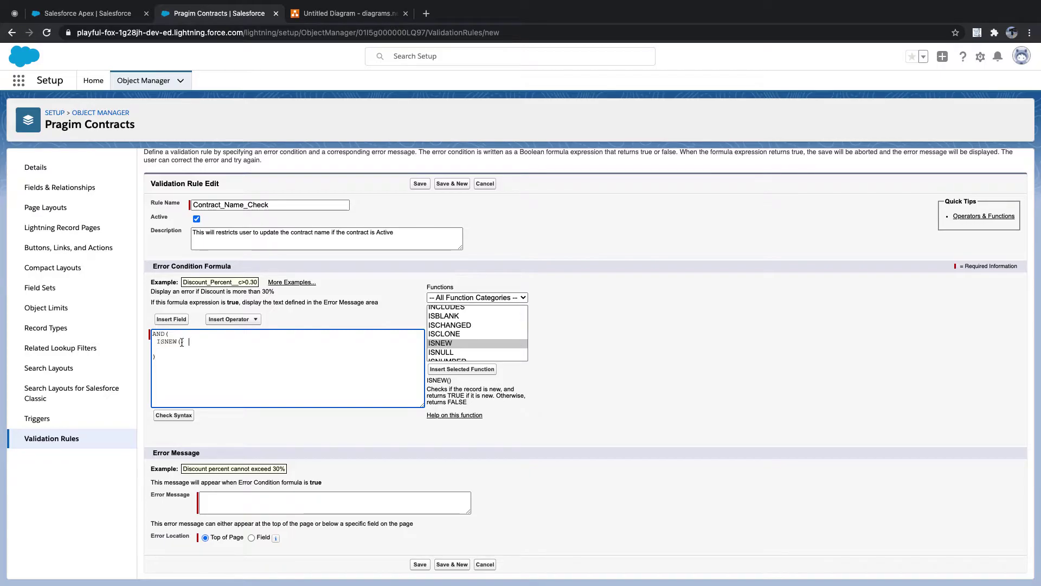
Step: Try adding , TRUE , TRUE after ISNEW() inside the AND() function, and delete the added arguments
{"action": "type", "text": ", TRUE , TRUE"}
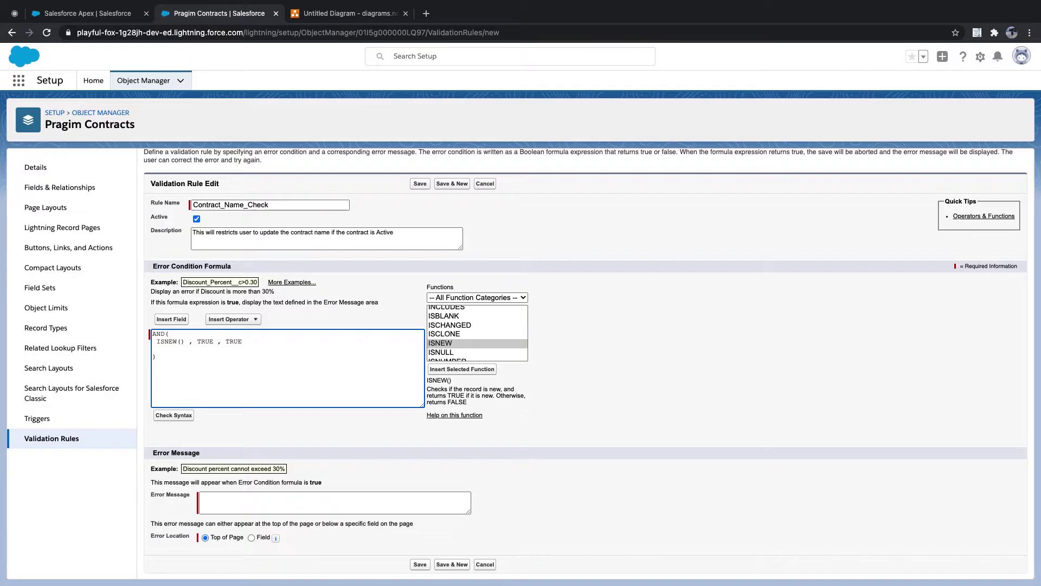
{"action": "left_click_drag", "start_coordinate": [157, 341], "coordinate": [180, 351]}
{"action": "left_click", "coordinate": [186, 343]}
{"action": "left_click", "coordinate": [186, 343]}
{"action": "left_click_drag", "start_coordinate": [186, 342], "coordinate": [254, 341]}
{"action": "key", "text": "BackSpace"}
Step: Wrap ISNEW() in a NOT() function inside the AND() formula and leave a blank line above it
{"action": "left_click_drag", "start_coordinate": [156, 341], "coordinate": [185, 341]}
{"action": "left_click", "coordinate": [185, 341]}
{"action": "double_click", "coordinate": [188, 340]}
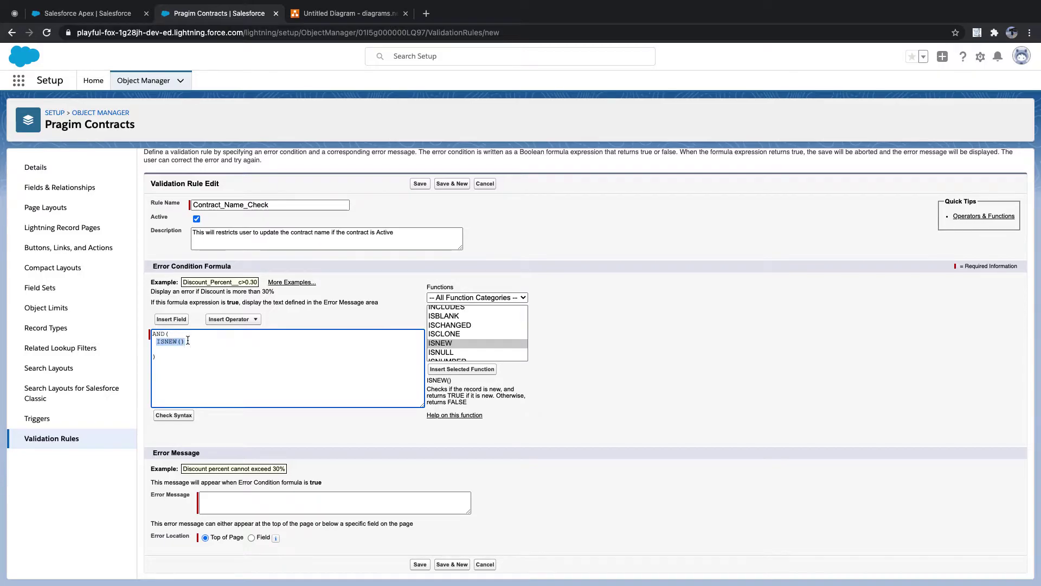
{"action": "left_click", "coordinate": [188, 340]}
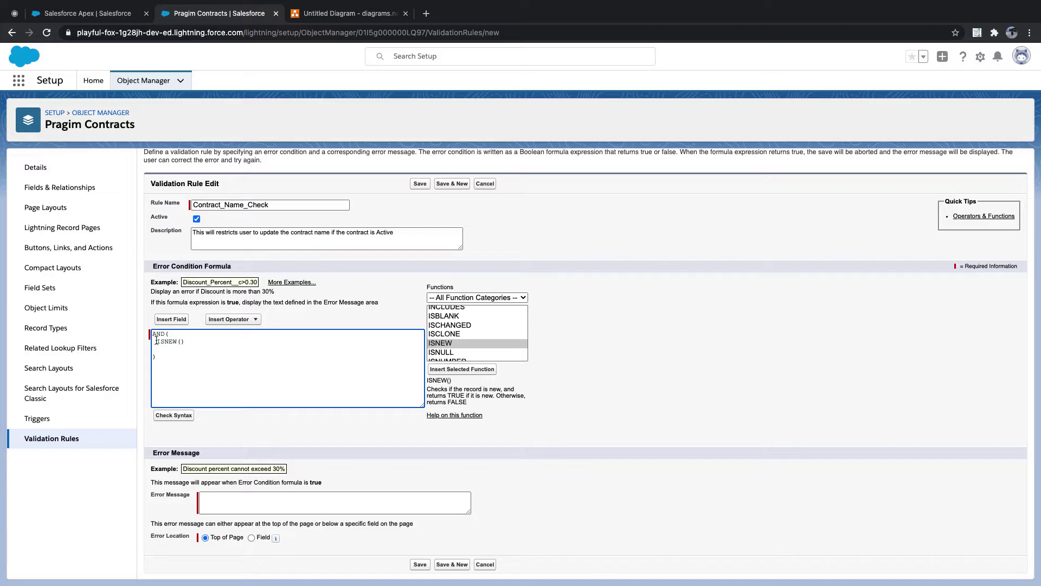
{"action": "left_click_drag", "start_coordinate": [158, 341], "coordinate": [186, 341]}
{"action": "left_click", "coordinate": [185, 341]}
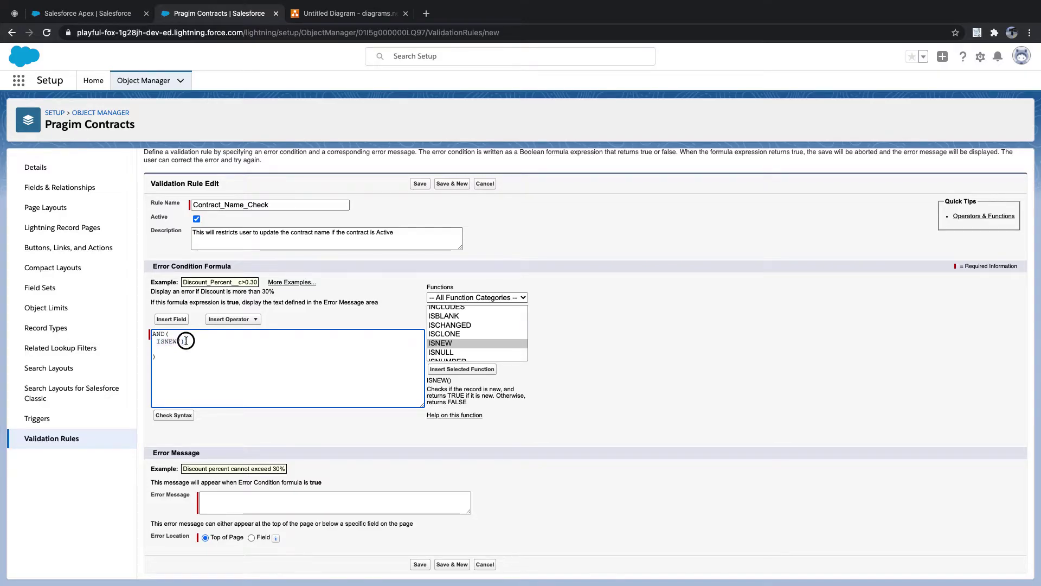
{"action": "left_click", "coordinate": [158, 340]}
{"action": "type", "text": "NO"}
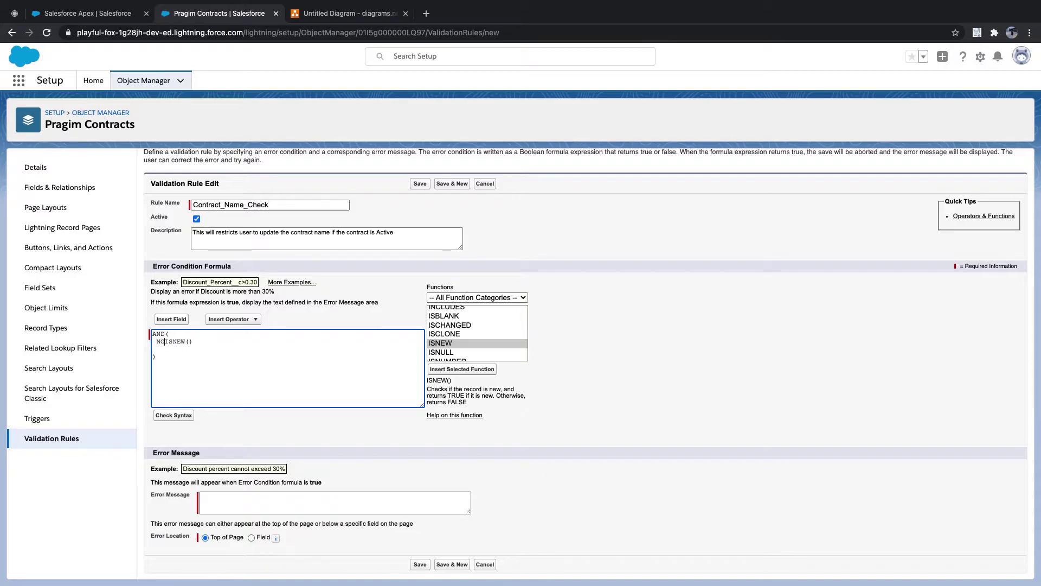
{"action": "type", "text": "T("}
{"action": "left_click", "coordinate": [208, 341]}
{"action": "type", "text": ")"}
{"action": "key", "text": "Up"}
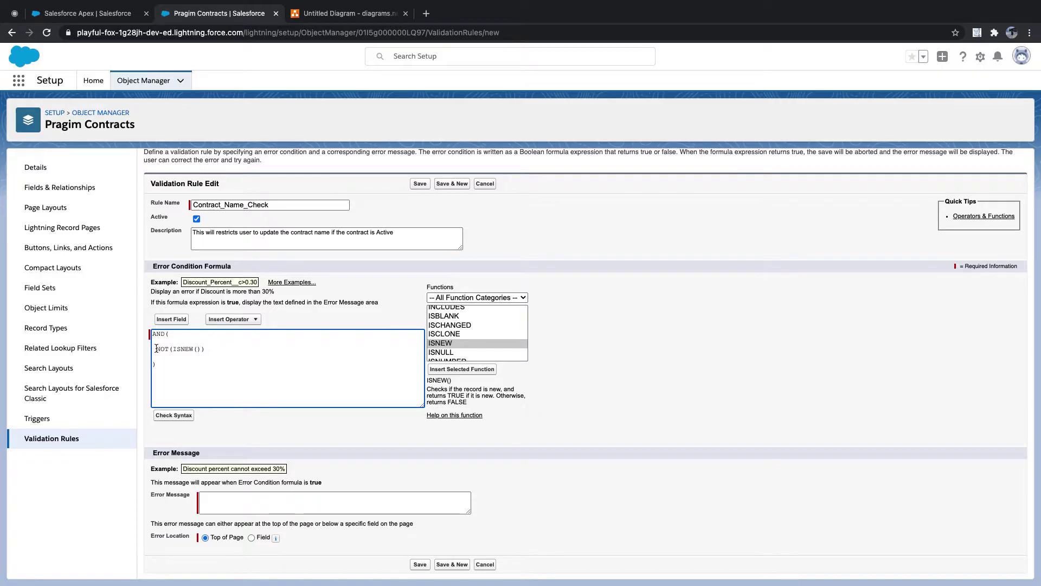
Step: Add a comma after NOT(ISNEW()) and put the cursor on an empty line below it for another condition
{"action": "left_click_drag", "start_coordinate": [156, 348], "coordinate": [205, 348]}
{"action": "left_click", "coordinate": [205, 349]}
{"action": "type", "text": ","}
{"action": "left_click_drag", "start_coordinate": [156, 349], "coordinate": [211, 349]}
{"action": "left_click", "coordinate": [211, 348]}
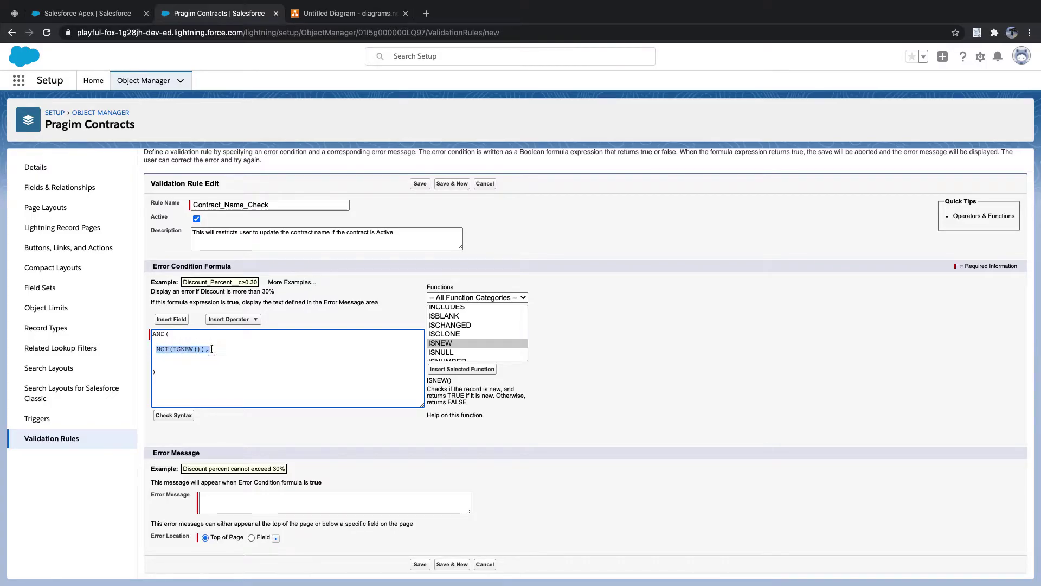
{"action": "left_click_drag", "start_coordinate": [156, 349], "coordinate": [205, 349]}
{"action": "left_click", "coordinate": [161, 358]}
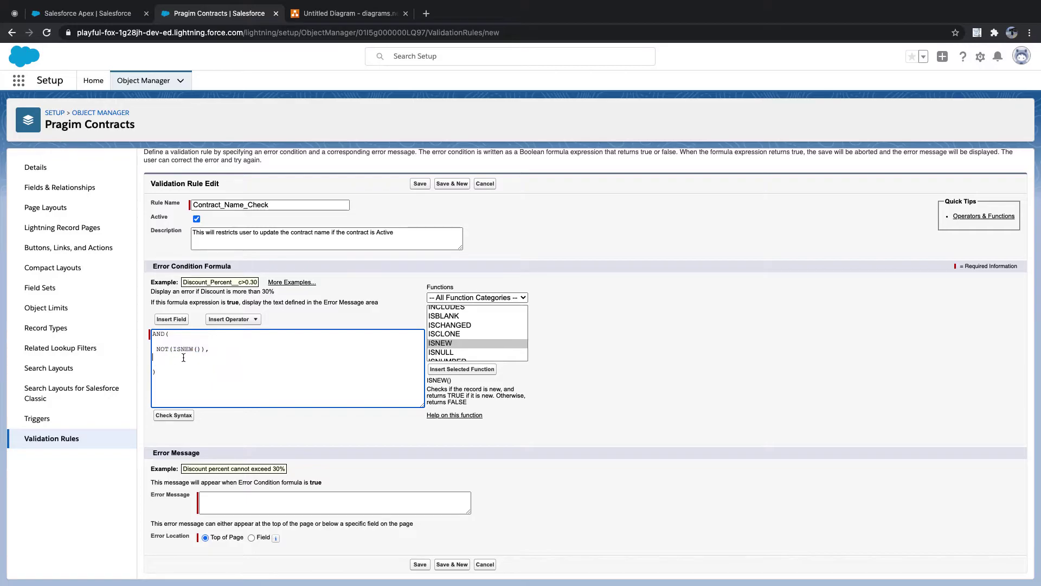
{"action": "left_click", "coordinate": [217, 502]}
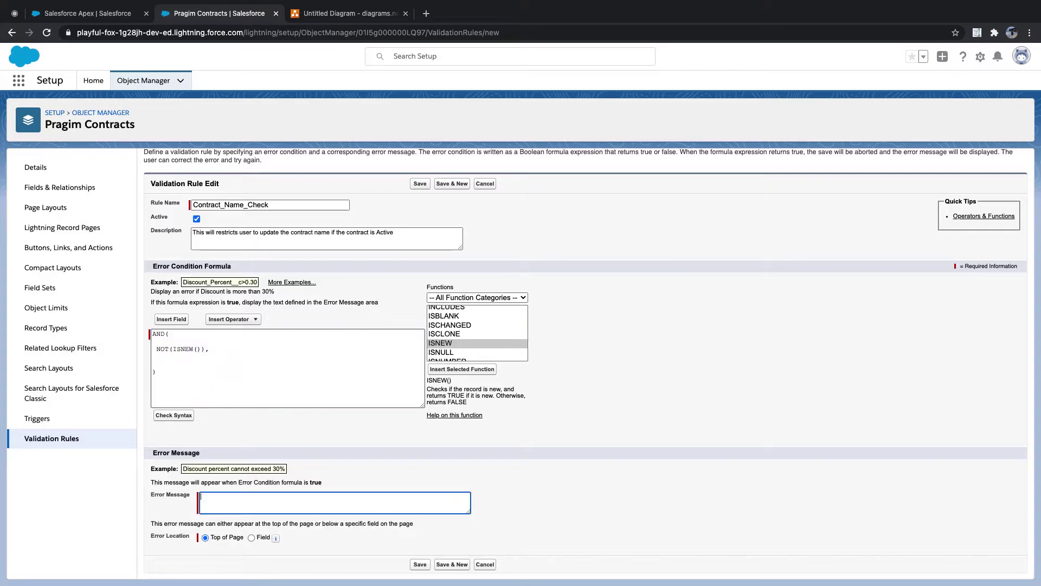
{"action": "left_click", "coordinate": [175, 358]}
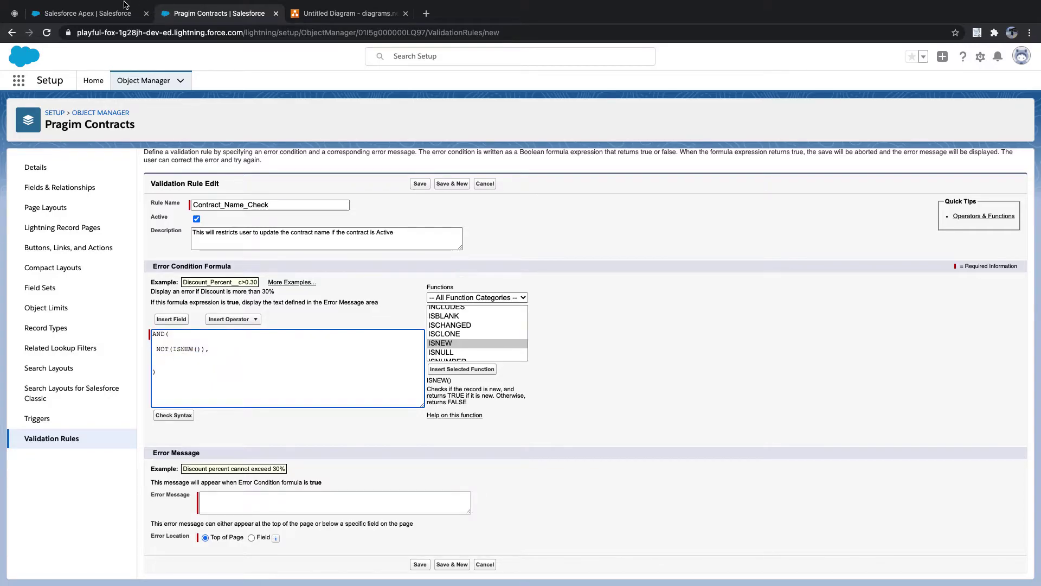
Step: Look at the Contracts Name field on the Salesforce Apex contract record and return to the validation rule
{"action": "left_click", "coordinate": [98, 15]}
{"action": "left_click", "coordinate": [74, 245]}
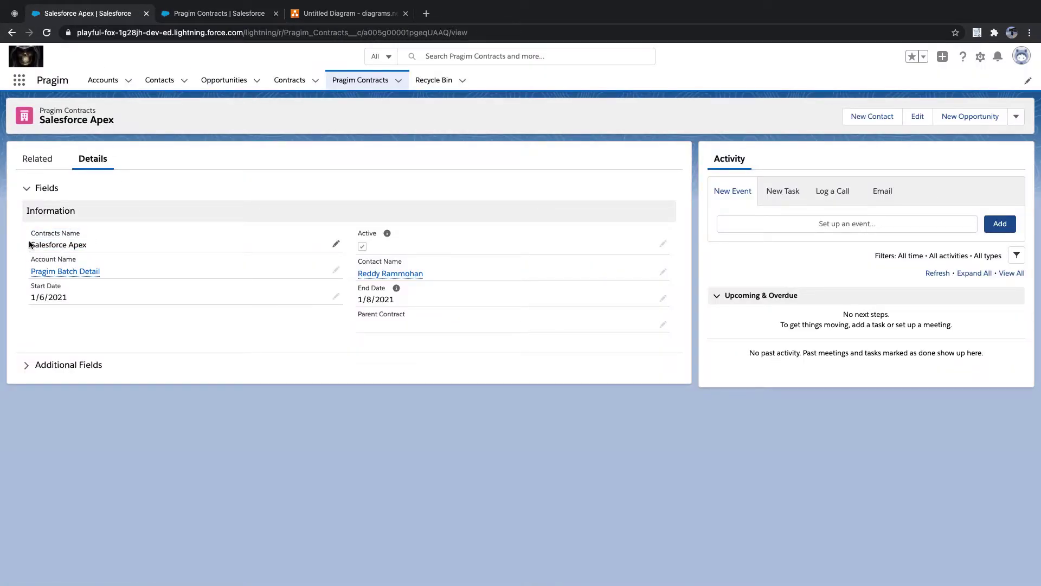
{"action": "left_click_drag", "start_coordinate": [31, 233], "coordinate": [81, 235]}
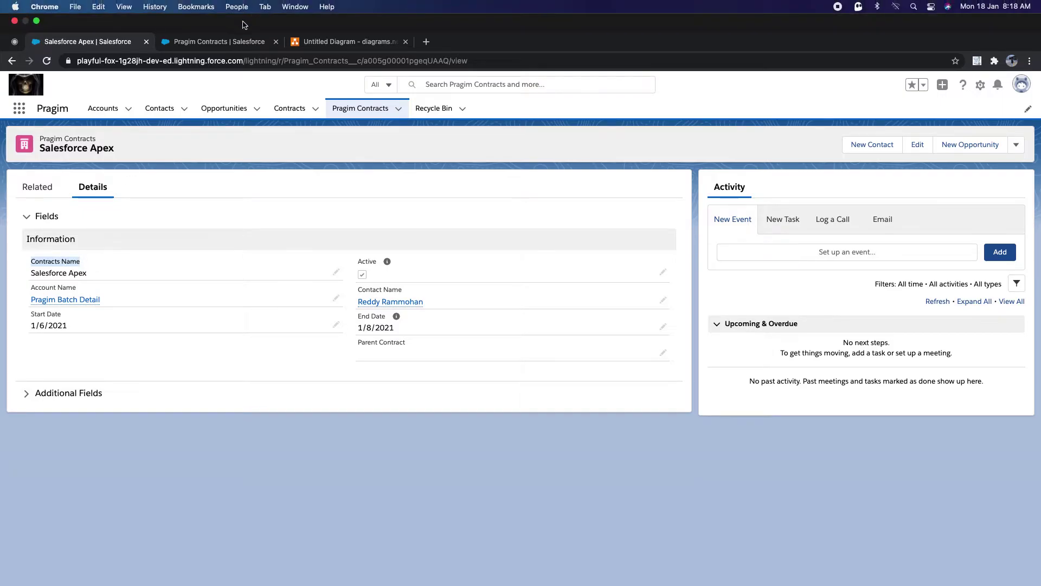
{"action": "left_click", "coordinate": [219, 13]}
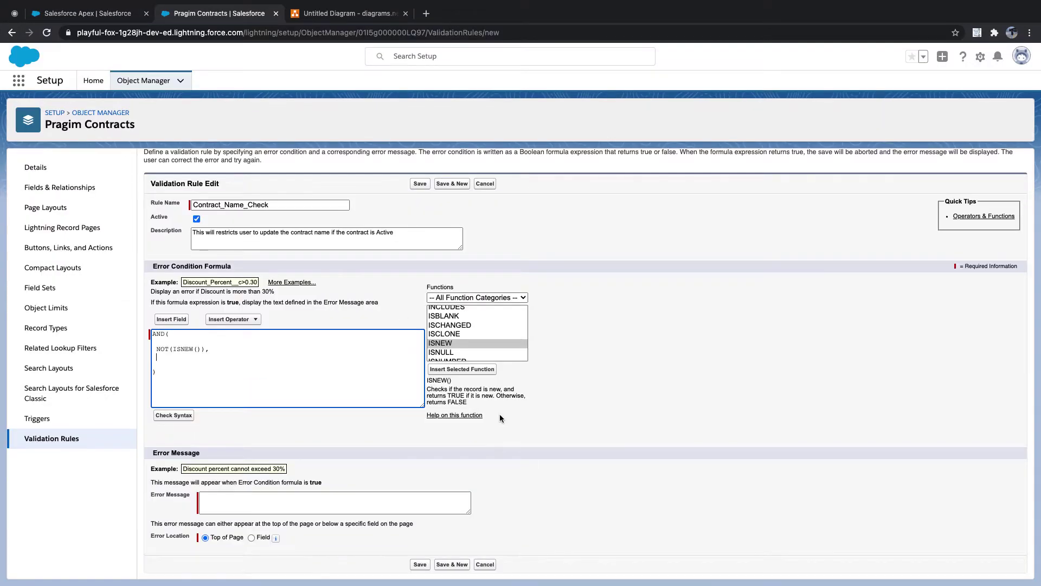
Step: Select the ISCHANGED function in the function list and read its description
{"action": "left_click", "coordinate": [448, 344]}
{"action": "key", "text": "Up"}
{"action": "key", "text": "Up"}
{"action": "key", "text": "Up"}
{"action": "key", "text": "Up"}
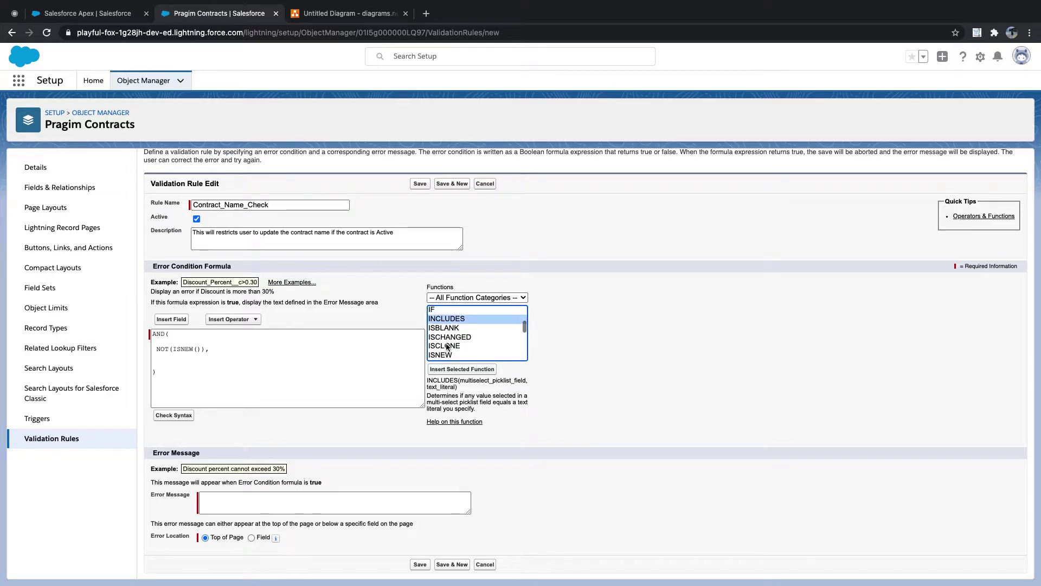
{"action": "key", "text": "Down"}
{"action": "key", "text": "Down"}
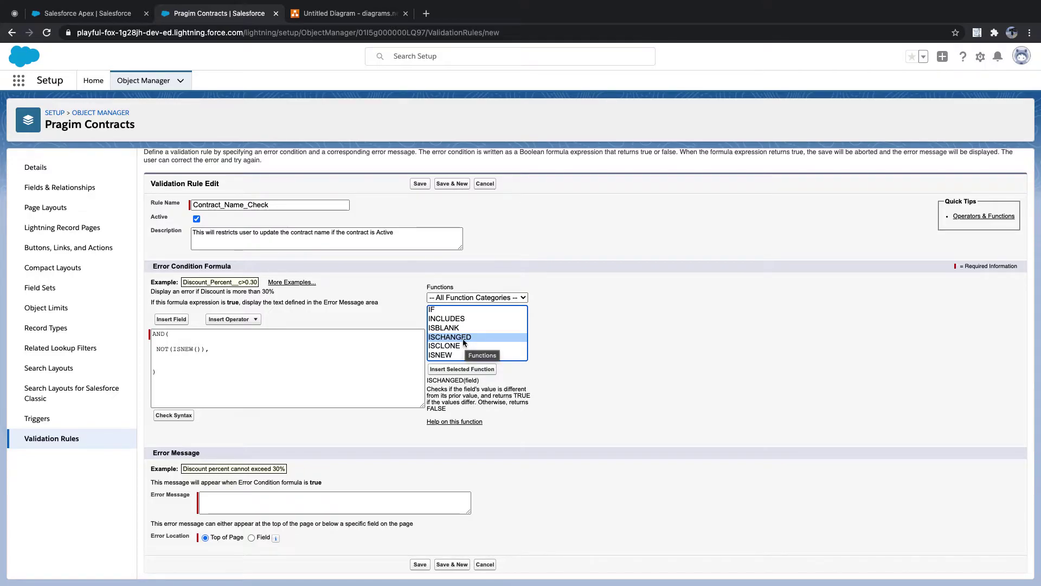
{"action": "scroll", "coordinate": [461, 342], "scroll_direction": "up", "scroll_amount": 1}
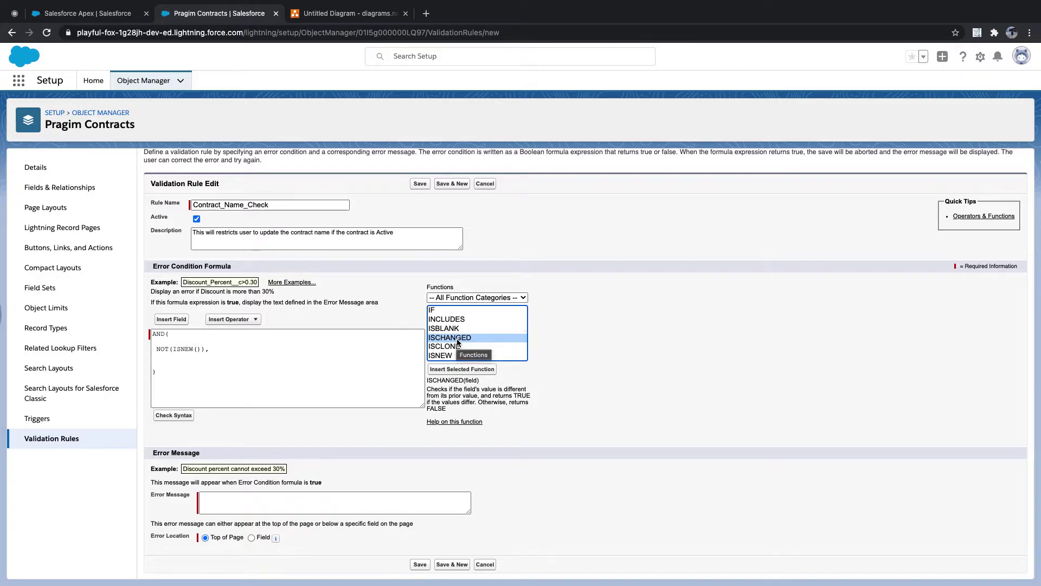
{"action": "mouse_move", "coordinate": [427, 389]}
{"action": "left_mouse_down"}
{"action": "mouse_move", "coordinate": [537, 389]}
{"action": "mouse_move", "coordinate": [428, 396]}
{"action": "left_mouse_up"}
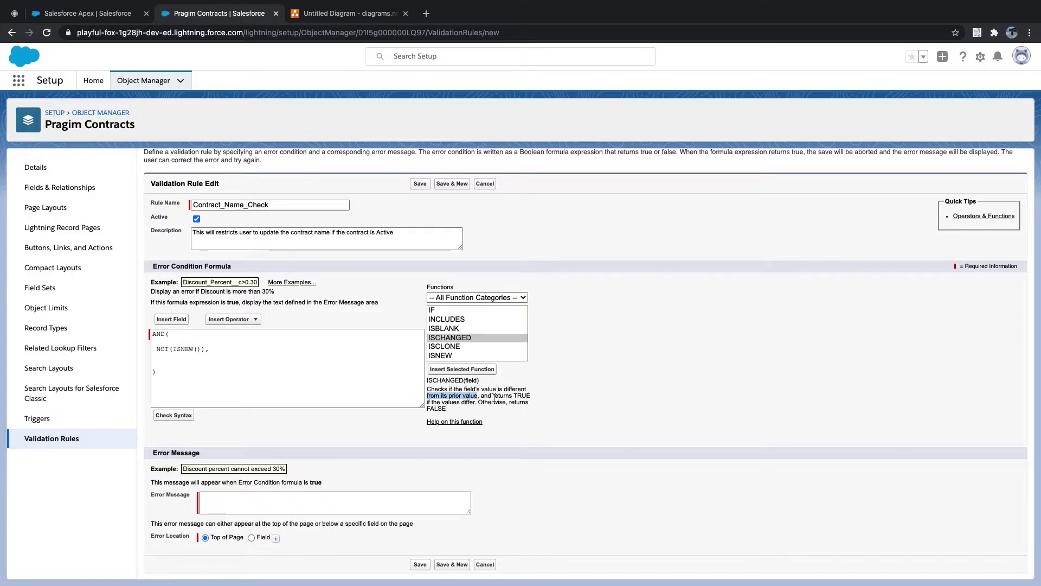
{"action": "left_click_drag", "start_coordinate": [493, 395], "coordinate": [531, 397]}
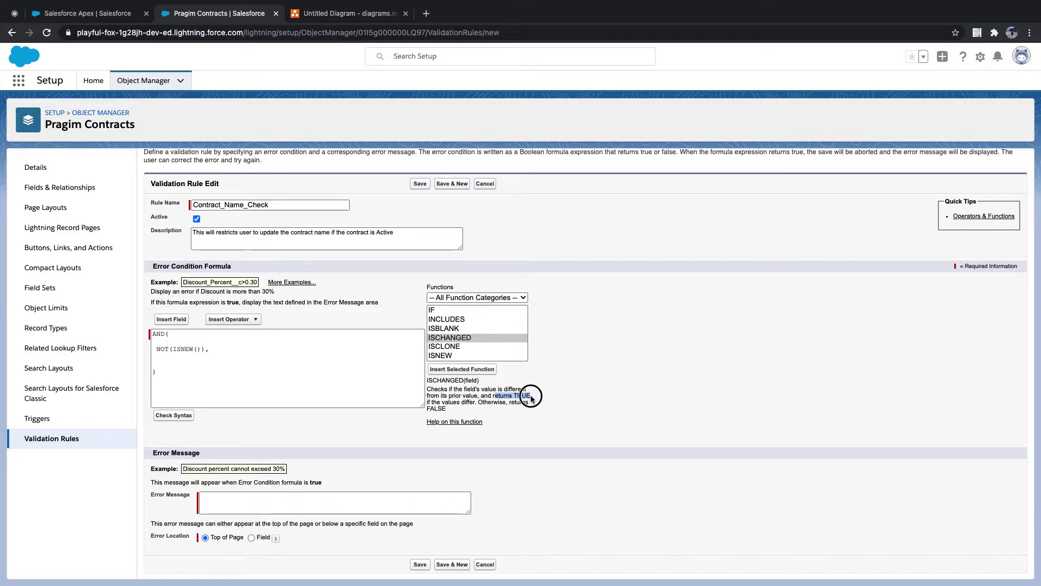
{"action": "left_click", "coordinate": [465, 400]}
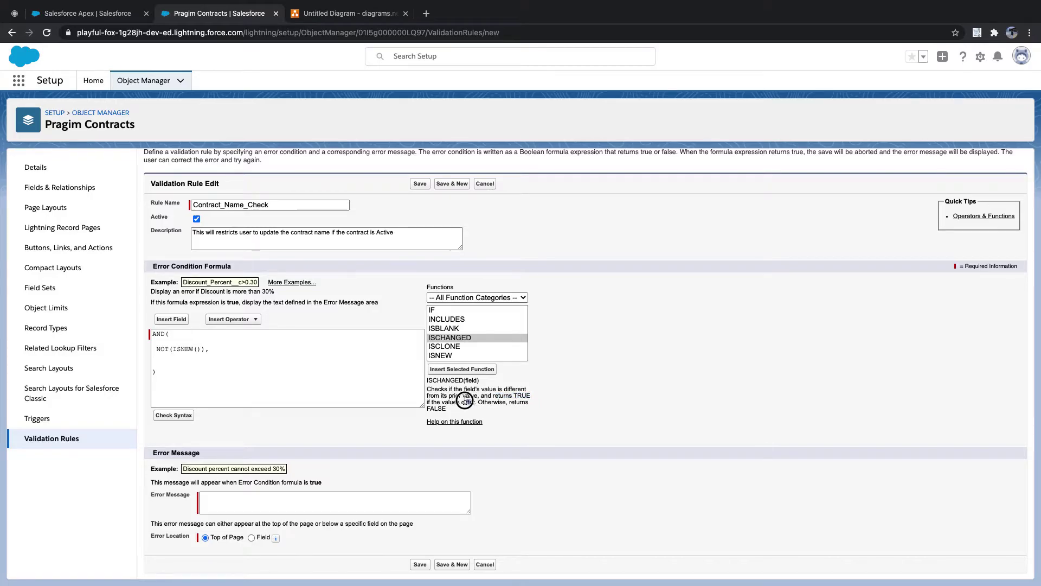
Step: Change the Contracts Name on the record to "Salesforce Apex 2" without saving, and return to the validation rule
{"action": "left_click", "coordinate": [127, 13]}
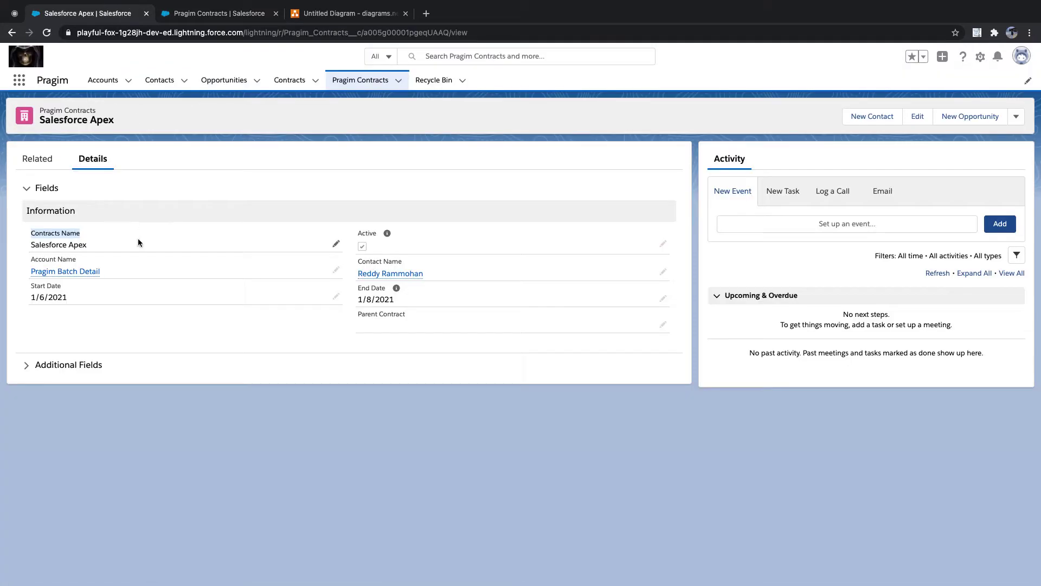
{"action": "left_click", "coordinate": [337, 244]}
{"action": "left_click", "coordinate": [170, 250]}
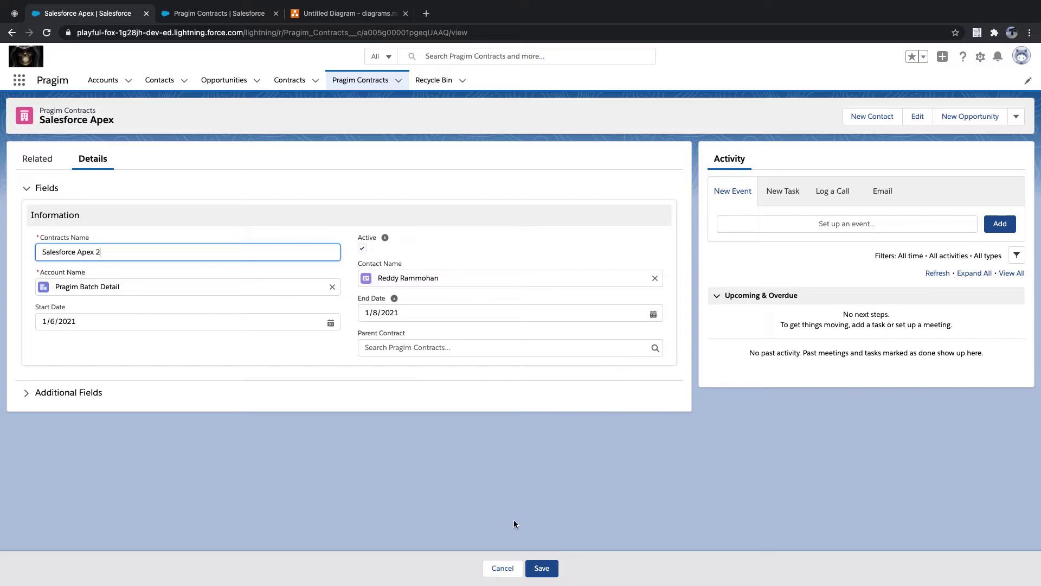
{"action": "left_click", "coordinate": [251, 15]}
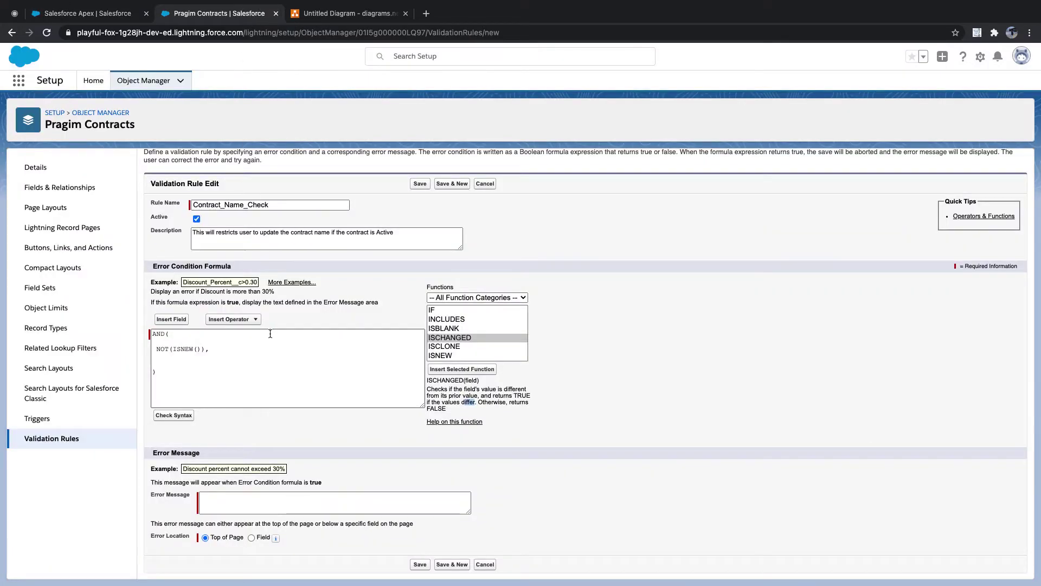
Step: Insert the ISCHANGED function on the line below NOT(ISNEW()) and delete its field placeholder
{"action": "left_click", "coordinate": [164, 360]}
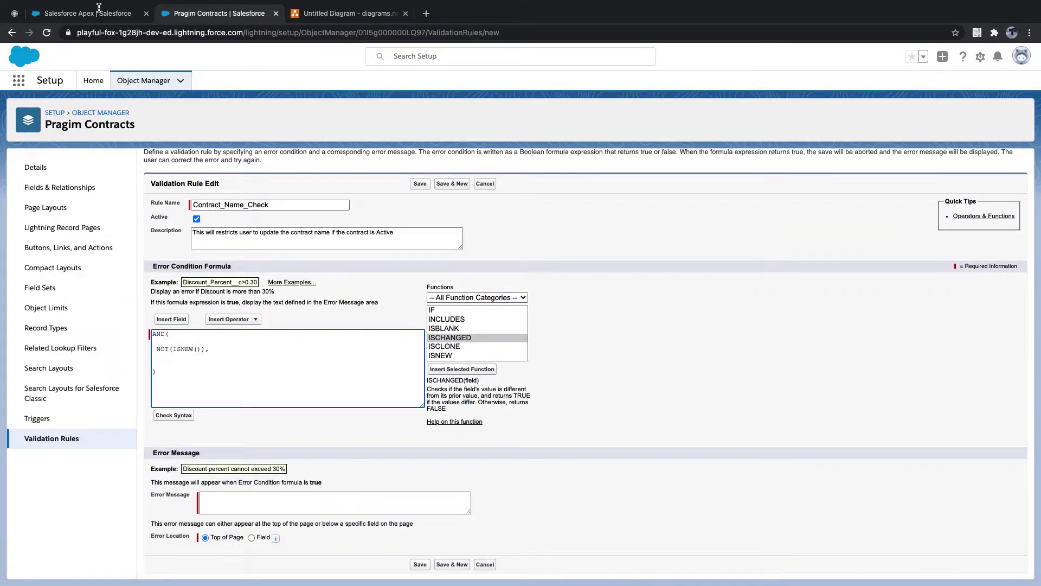
{"action": "left_click", "coordinate": [91, 22]}
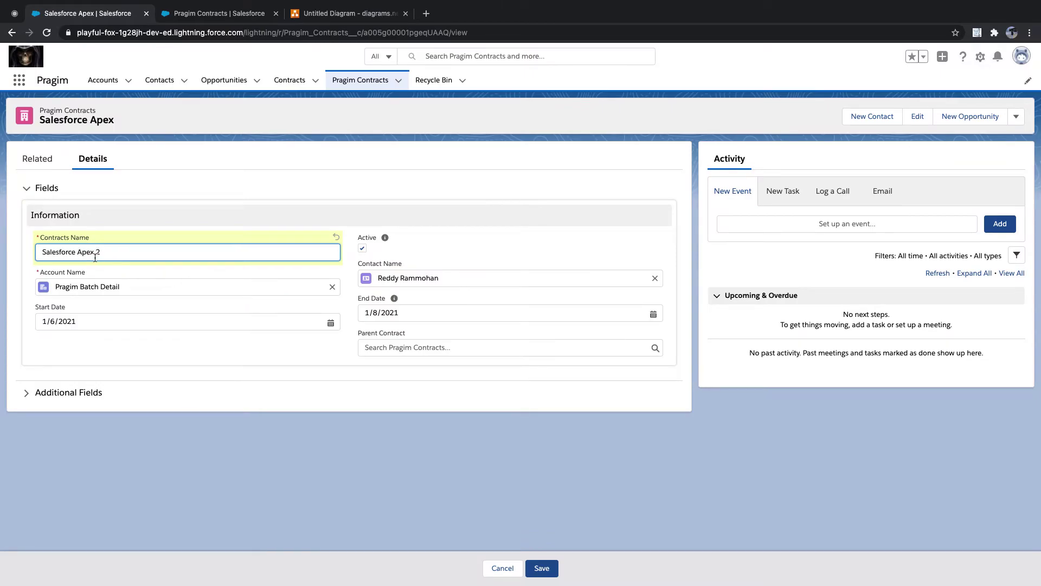
{"action": "left_click", "coordinate": [176, 16]}
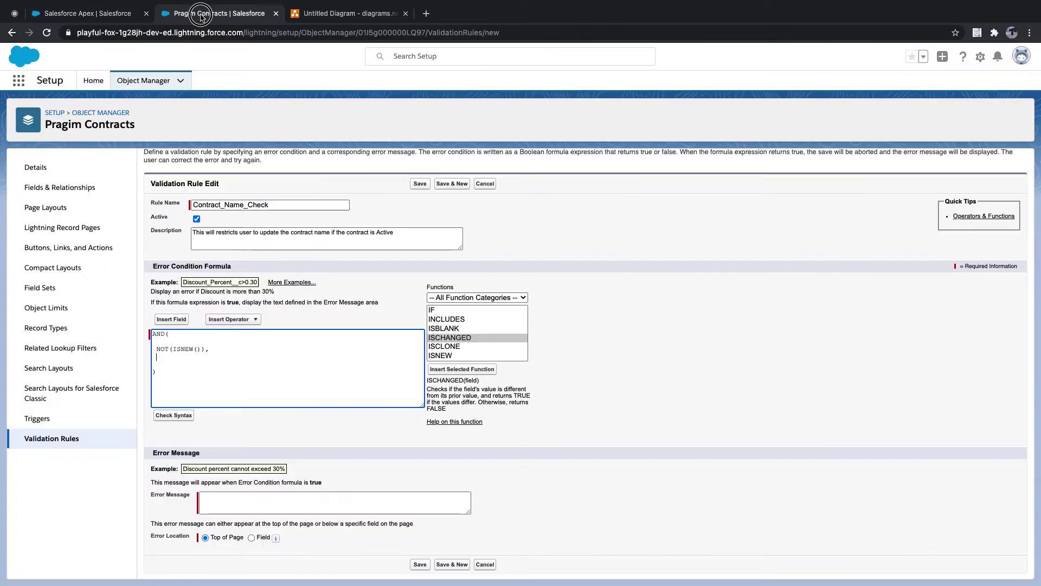
{"action": "left_click", "coordinate": [461, 369]}
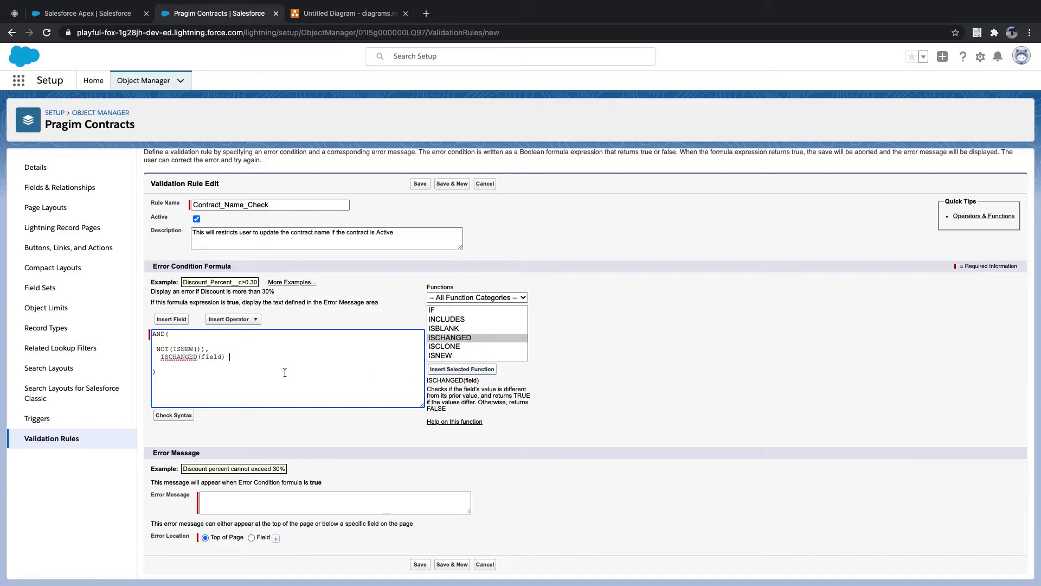
{"action": "double_click", "coordinate": [211, 356]}
{"action": "key", "text": "BackSpace"}
Step: Insert the Contracts Name field of Pragim Contracts as the argument of ISCHANGED()
{"action": "left_click", "coordinate": [172, 320]}
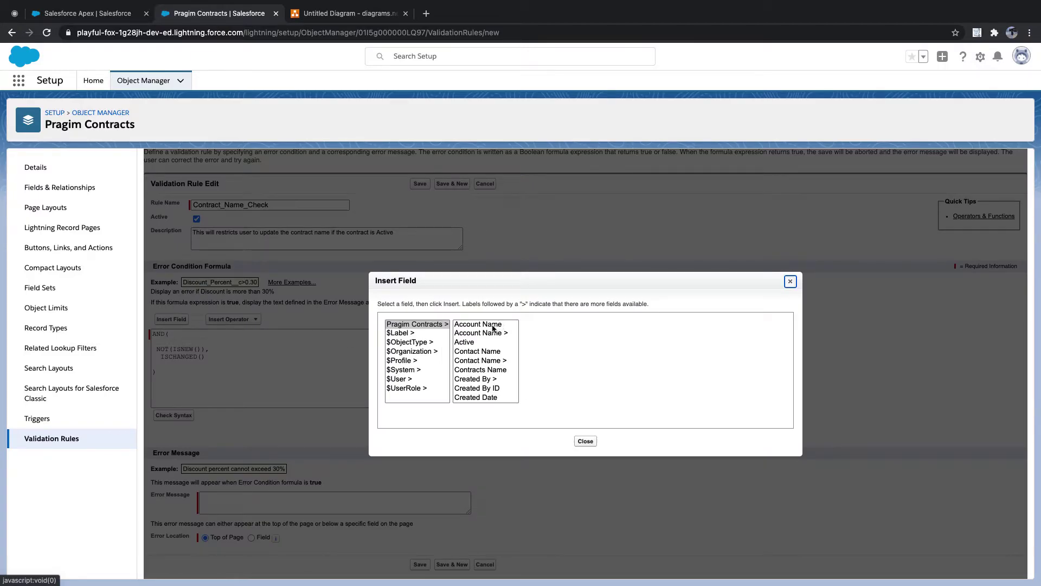
{"action": "left_click", "coordinate": [489, 352]}
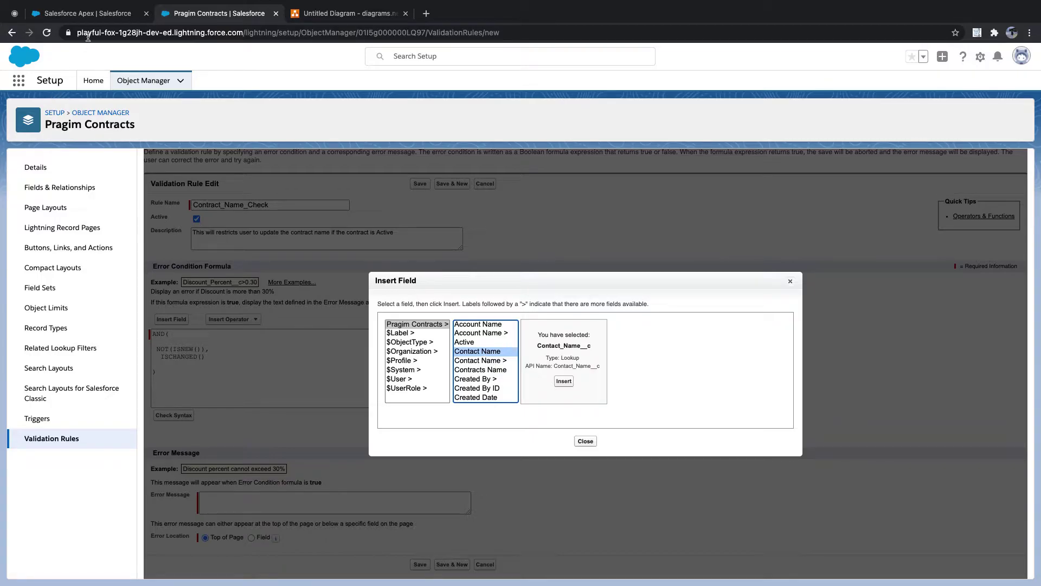
{"action": "left_click", "coordinate": [89, 16]}
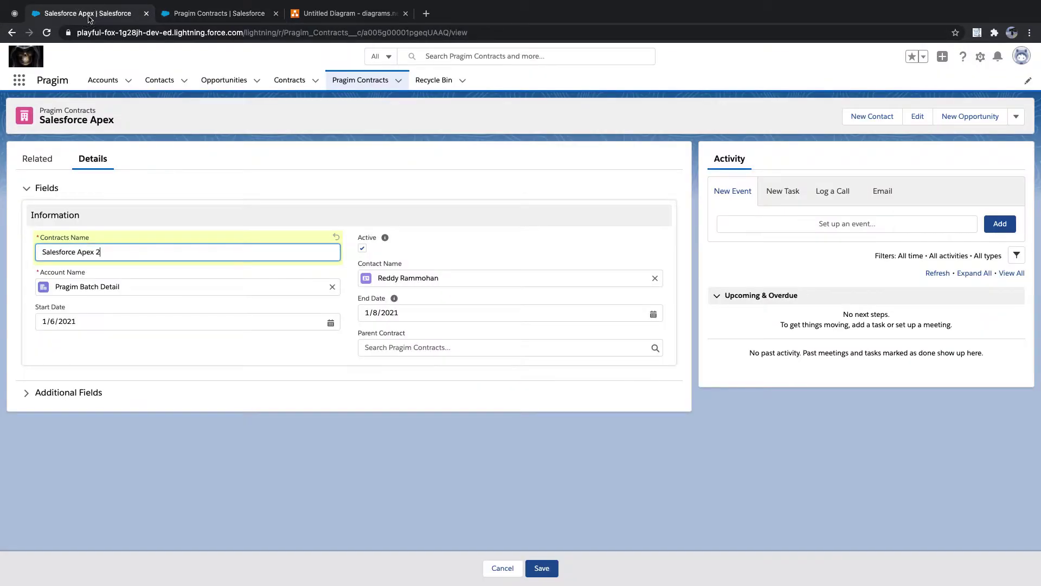
{"action": "left_click", "coordinate": [245, 14]}
{"action": "scroll", "coordinate": [479, 347], "scroll_direction": "down", "scroll_amount": 1}
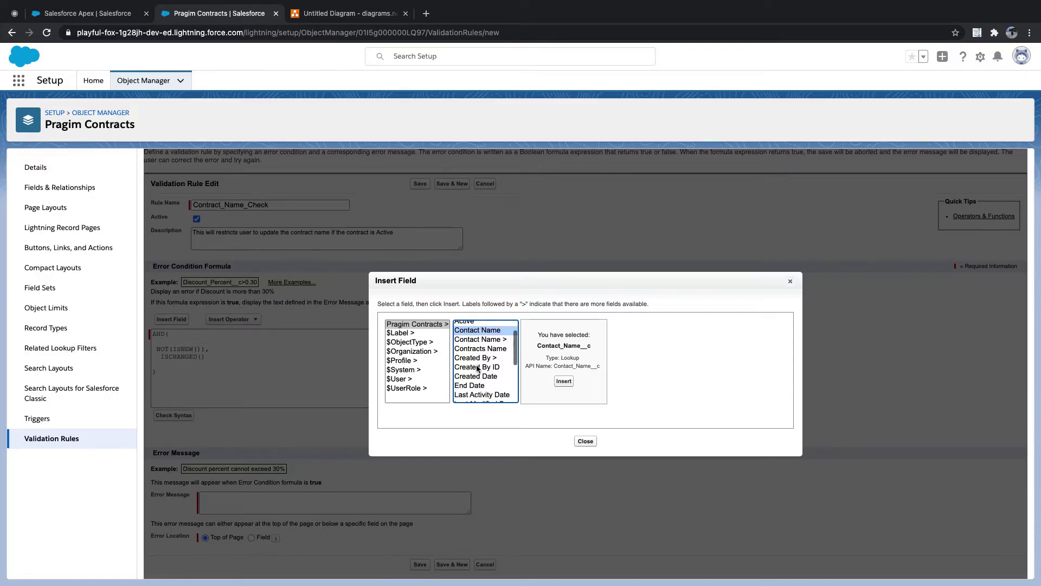
{"action": "left_click", "coordinate": [479, 350]}
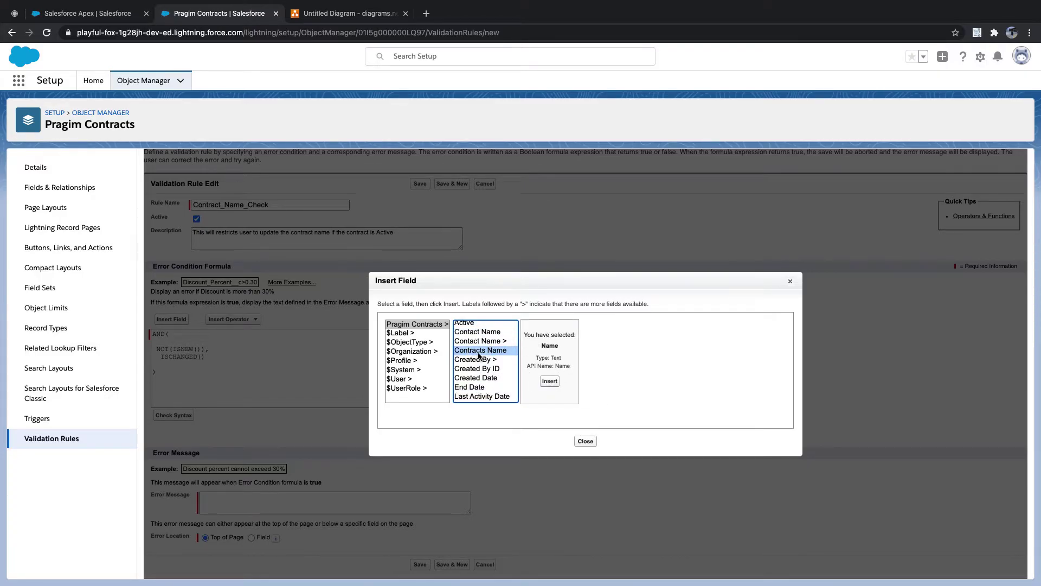
{"action": "left_click", "coordinate": [549, 381]}
Step: Examine the Contact Name field on the contract record and return to the validation rule
{"action": "left_click", "coordinate": [87, 13]}
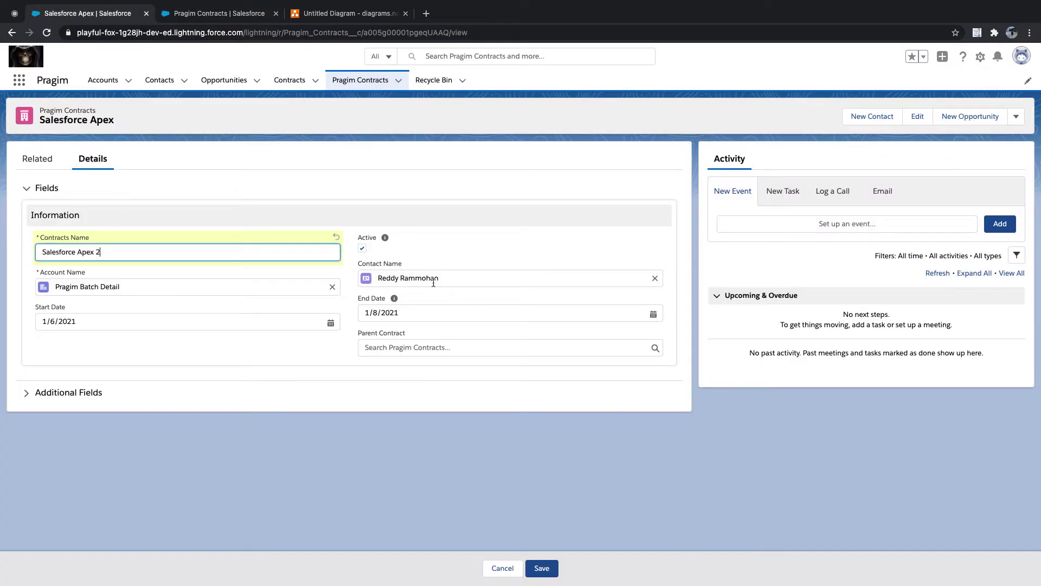
{"action": "left_click_drag", "start_coordinate": [356, 261], "coordinate": [408, 264]}
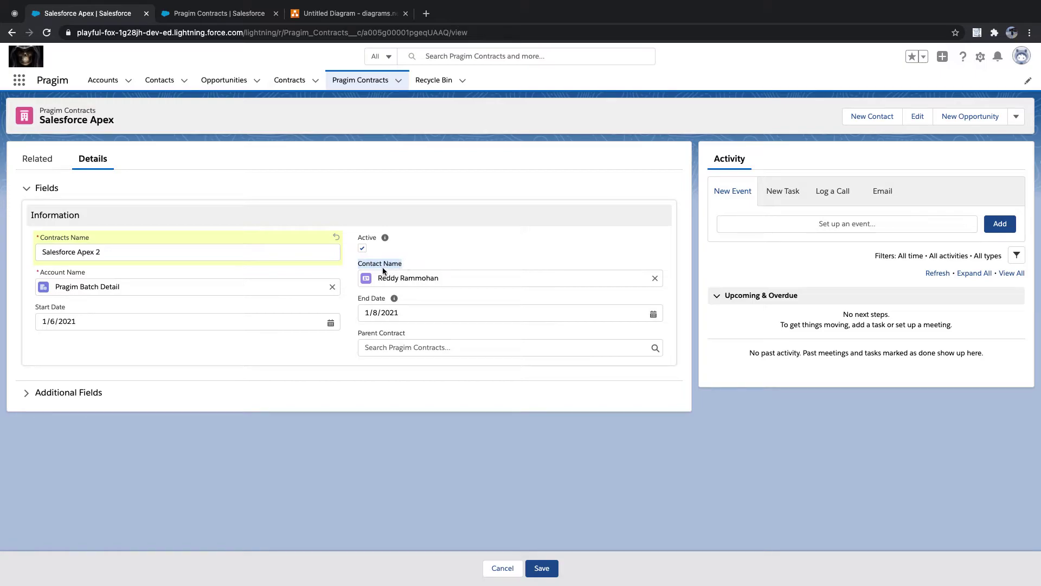
{"action": "left_click", "coordinate": [208, 15]}
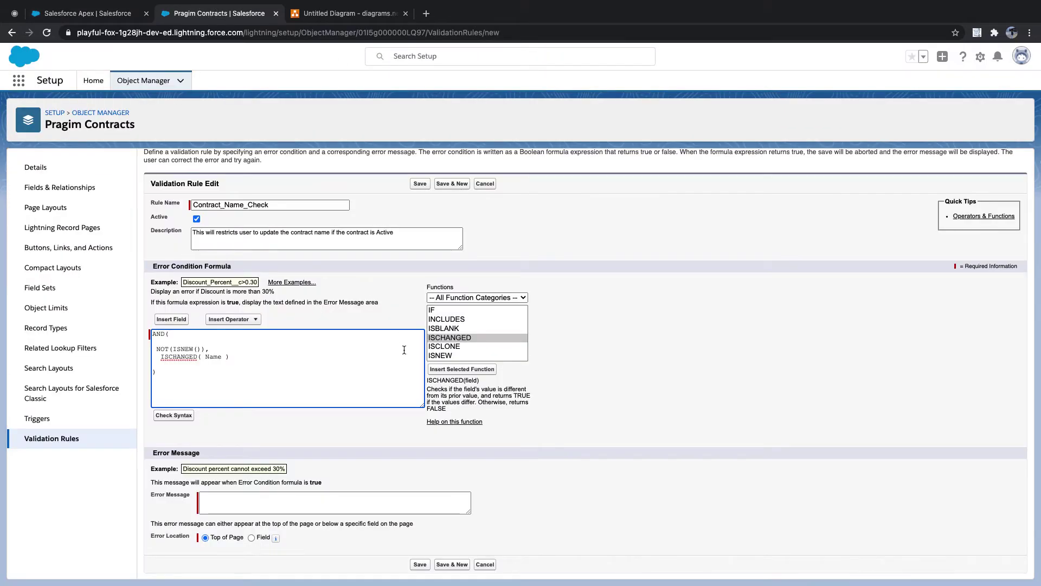
Step: Check the formula's syntax and enter the error message "You are not allowed to update the Contract's Name when Active"
{"action": "left_click", "coordinate": [174, 415]}
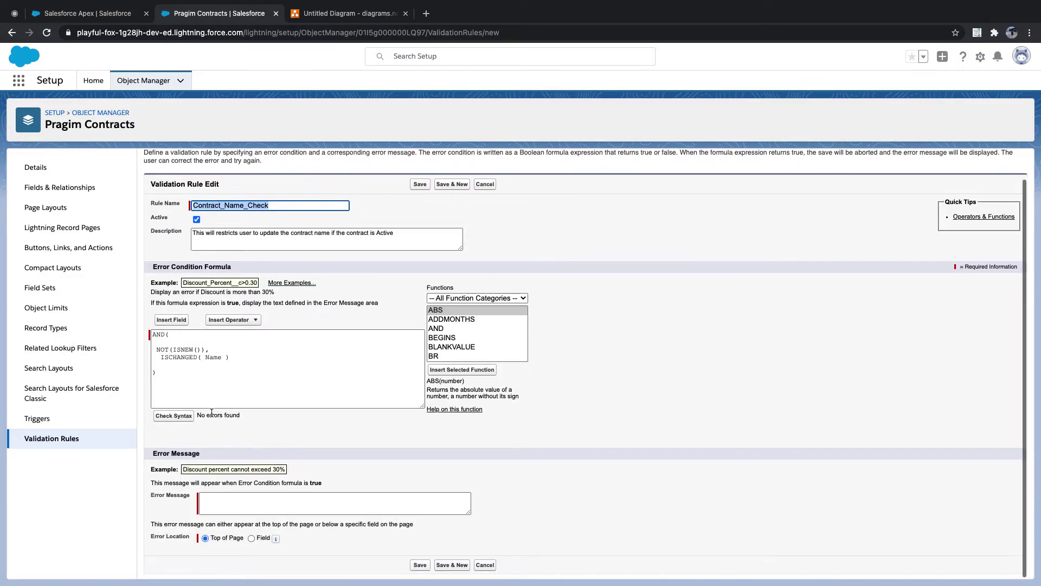
{"action": "left_click", "coordinate": [251, 505]}
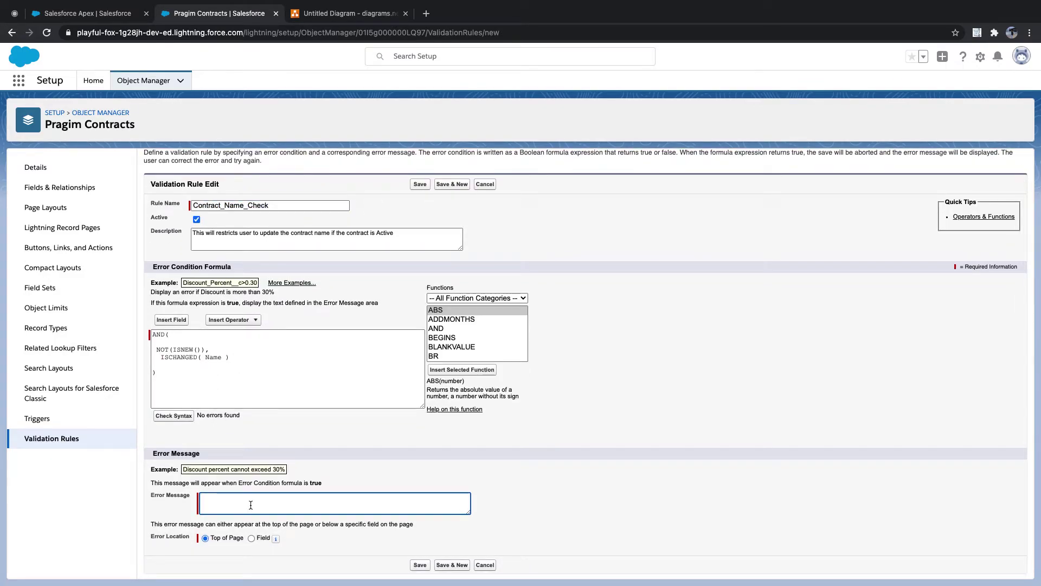
{"action": "type", "text": "You are not allowed to update the"}
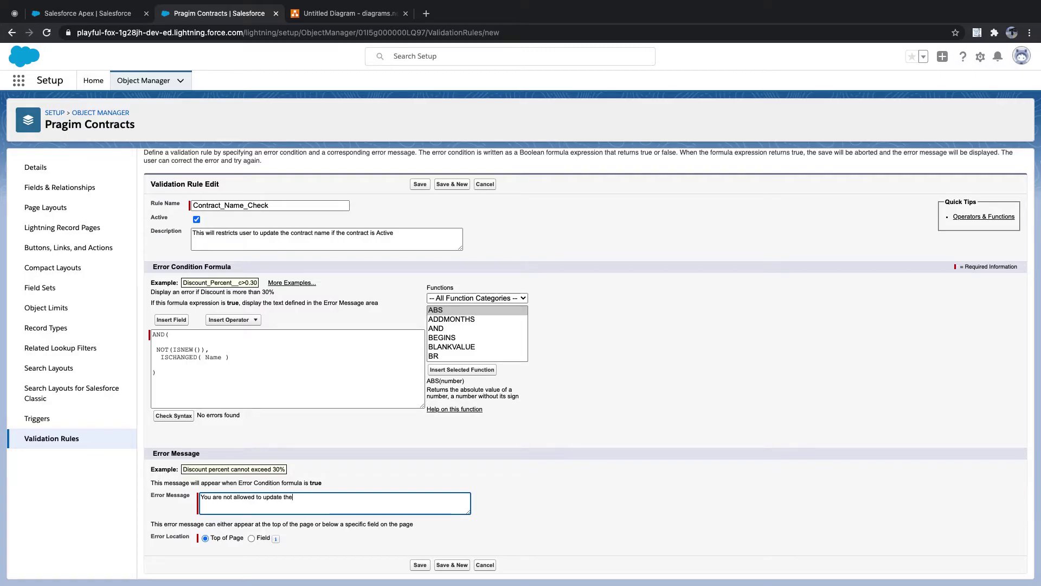
{"action": "type", "text": " Contract"}
{"action": "type", "text": "'s Name is"}
{"action": "type", "text": " the"}
{"action": "key", "text": "BackSpace"}
{"action": "key", "text": "BackSpace"}
{"action": "key", "text": "BackSpace"}
{"action": "key", "text": "BackSpace"}
{"action": "key", "text": "BackSpace"}
{"action": "key", "text": "BackSpace"}
{"action": "type", "text": "when Act"}
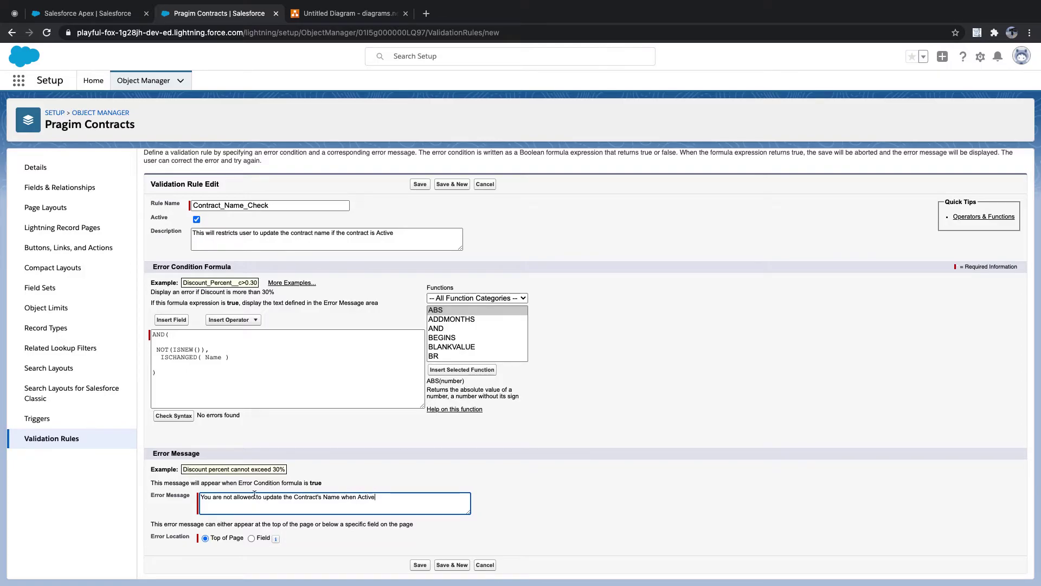
Step: Add a comma after ISCHANGED( Name ), check the record's Active field, and insert the Active field of Pragim Contracts below it
{"action": "left_click", "coordinate": [236, 356]}
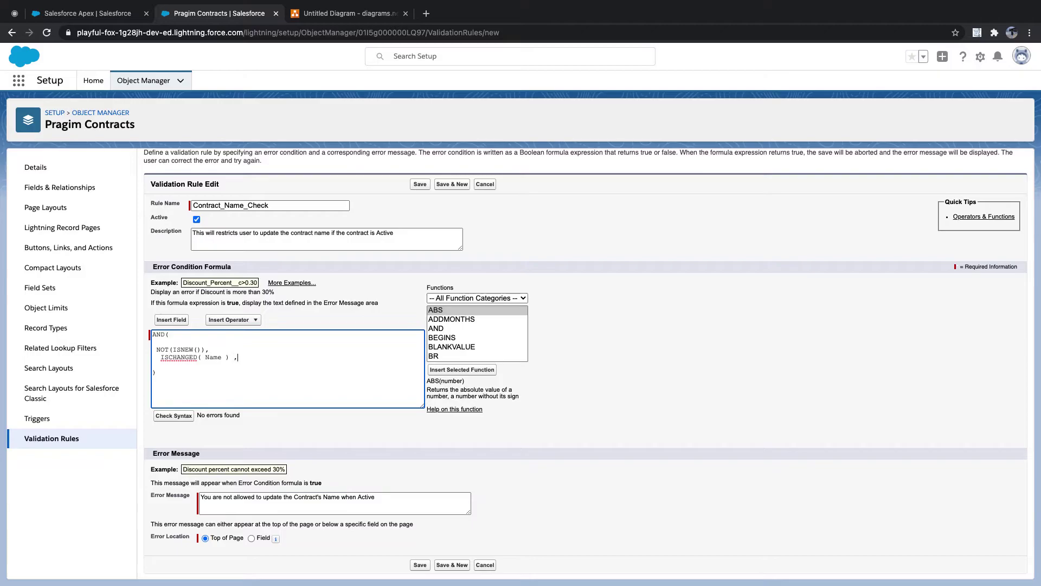
{"action": "left_click", "coordinate": [103, 14]}
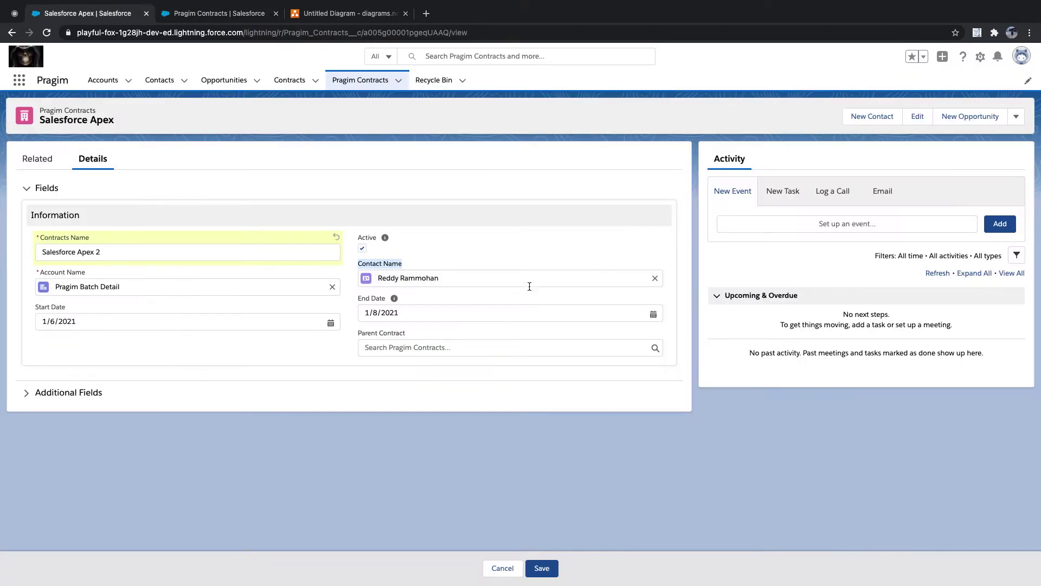
{"action": "left_click", "coordinate": [373, 240]}
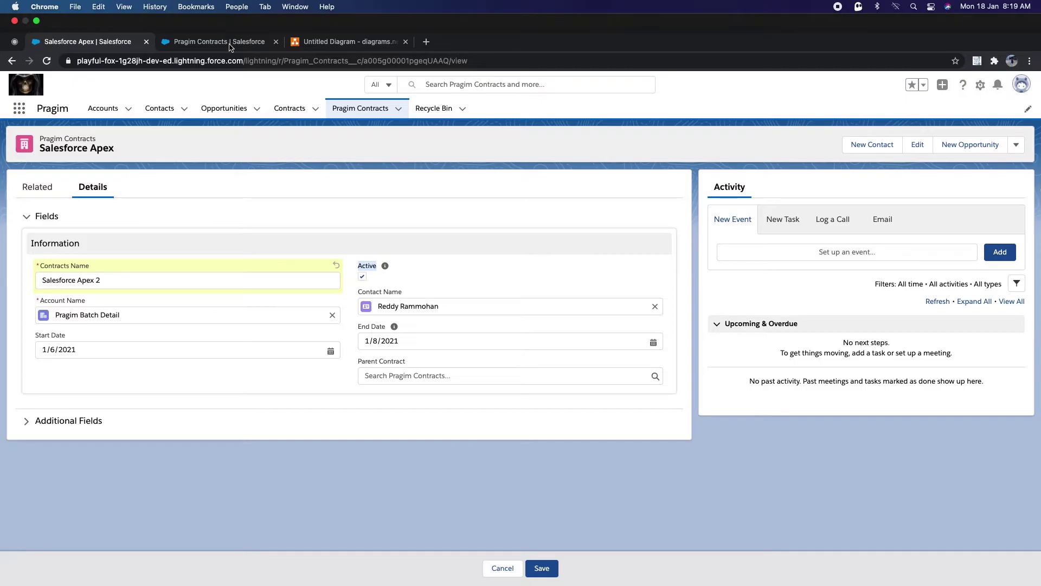
{"action": "left_click", "coordinate": [229, 44]}
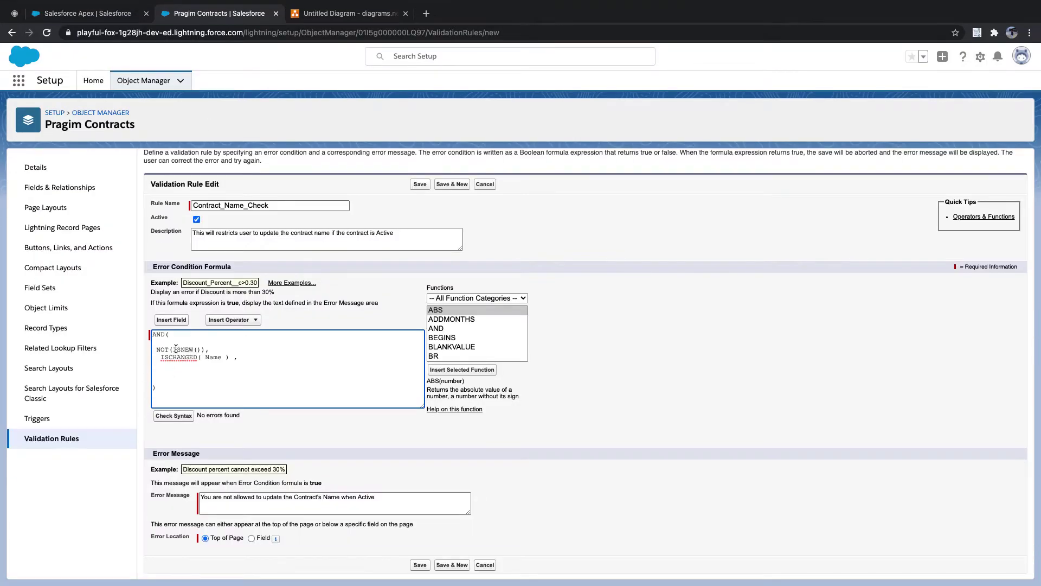
{"action": "left_click", "coordinate": [167, 321]}
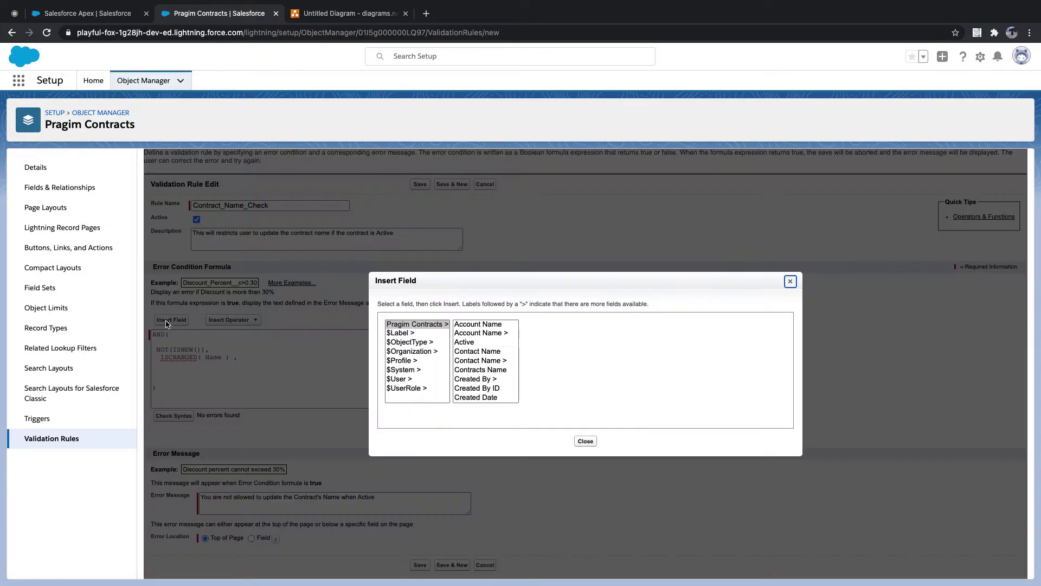
{"action": "left_click", "coordinate": [478, 343]}
{"action": "left_click", "coordinate": [552, 381]}
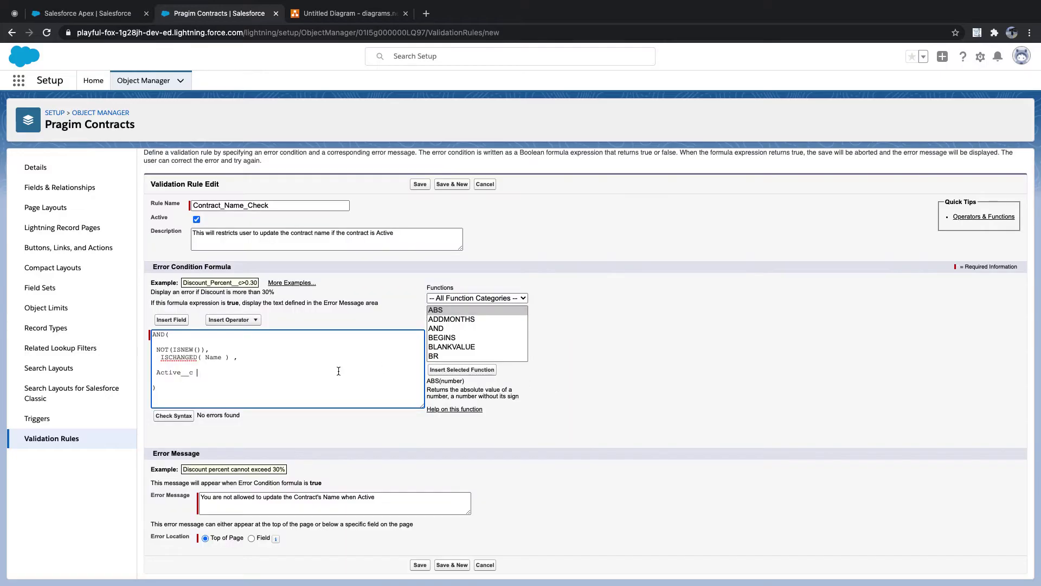
{"action": "left_click", "coordinate": [157, 373]}
{"action": "type", "text": "NOT("}
{"action": "left_click", "coordinate": [212, 372]}
{"action": "left_click_drag", "start_coordinate": [172, 372], "coordinate": [155, 371]}
{"action": "key", "text": "BackSpace"}
{"action": "left_click", "coordinate": [205, 372]}
Step: Remove the blank line above Active__c and align the conditions inside AND(), then review them
{"action": "left_click_drag", "start_coordinate": [154, 372], "coordinate": [157, 369]}
{"action": "key", "text": "BackSpace"}
{"action": "key", "text": "BackSpace"}
{"action": "double_click", "coordinate": [171, 364]}
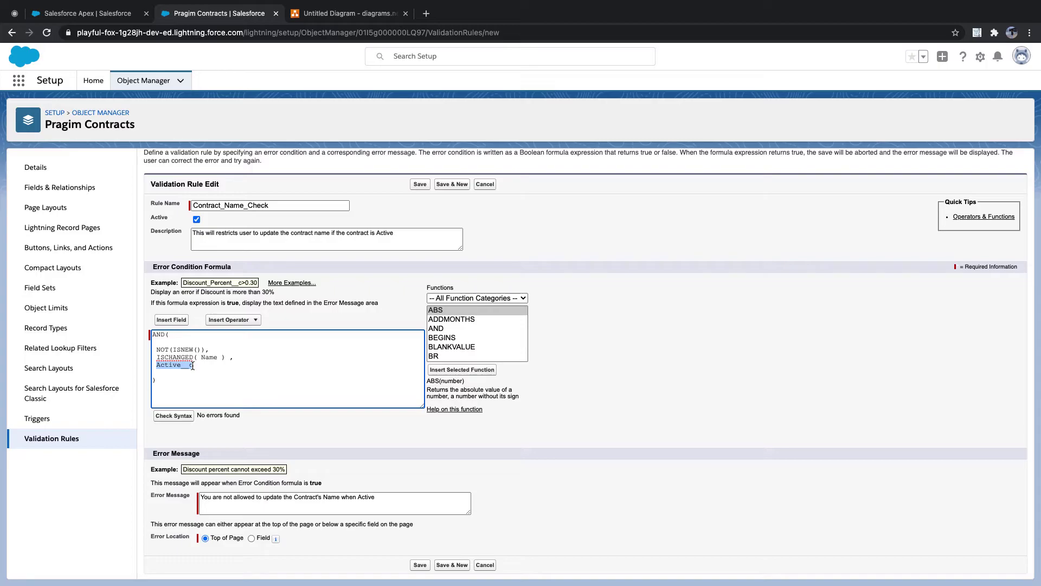
{"action": "left_click_drag", "start_coordinate": [153, 349], "coordinate": [203, 366]}
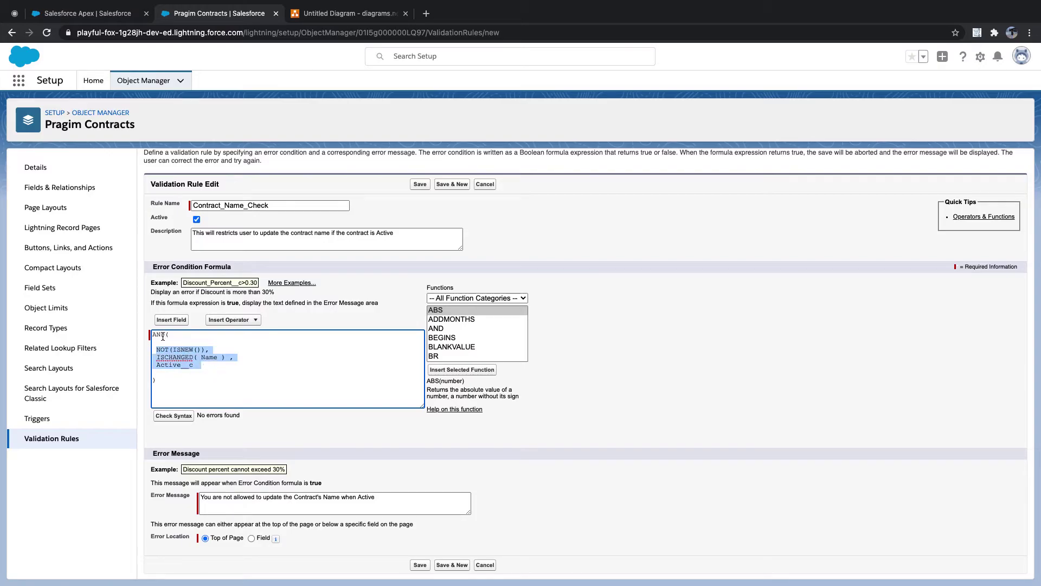
Step: Set the error location to the Contracts Name field and save the validation rule
{"action": "left_click", "coordinate": [251, 538]}
{"action": "left_click", "coordinate": [288, 538]}
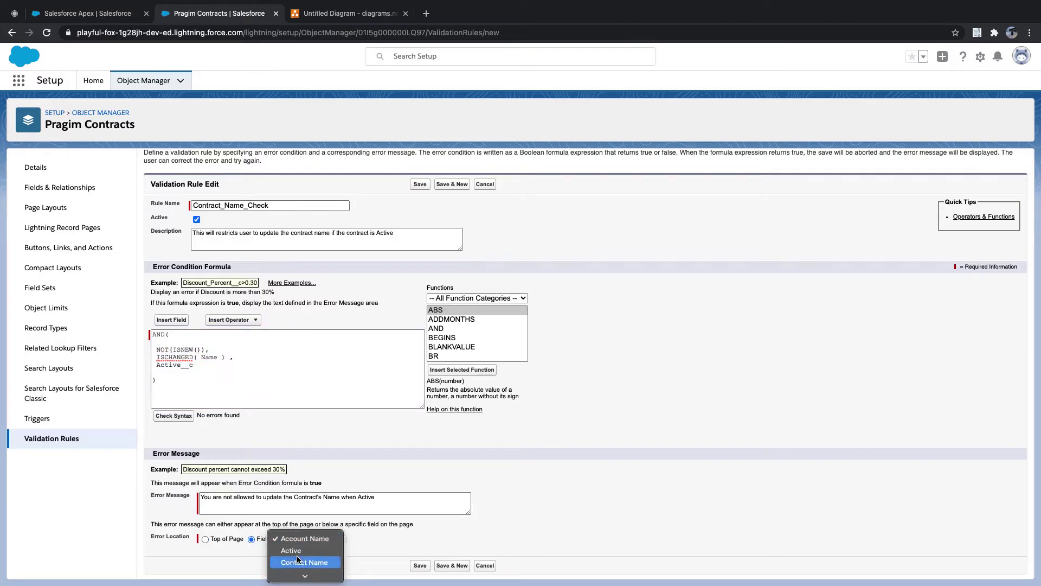
{"action": "scroll", "coordinate": [303, 564], "scroll_direction": "down", "scroll_amount": 2}
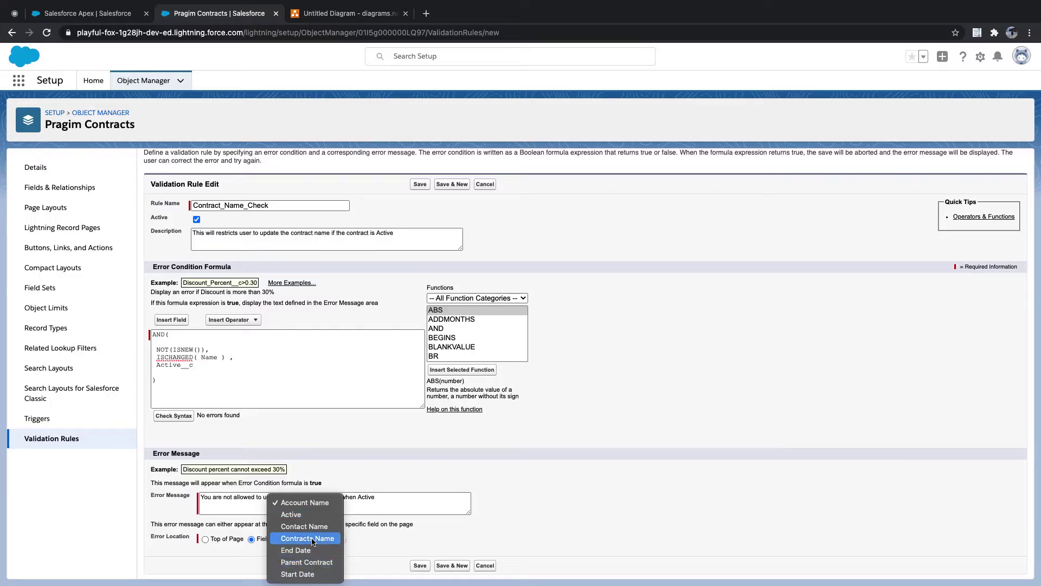
{"action": "left_click", "coordinate": [310, 538]}
{"action": "left_click", "coordinate": [427, 567]}
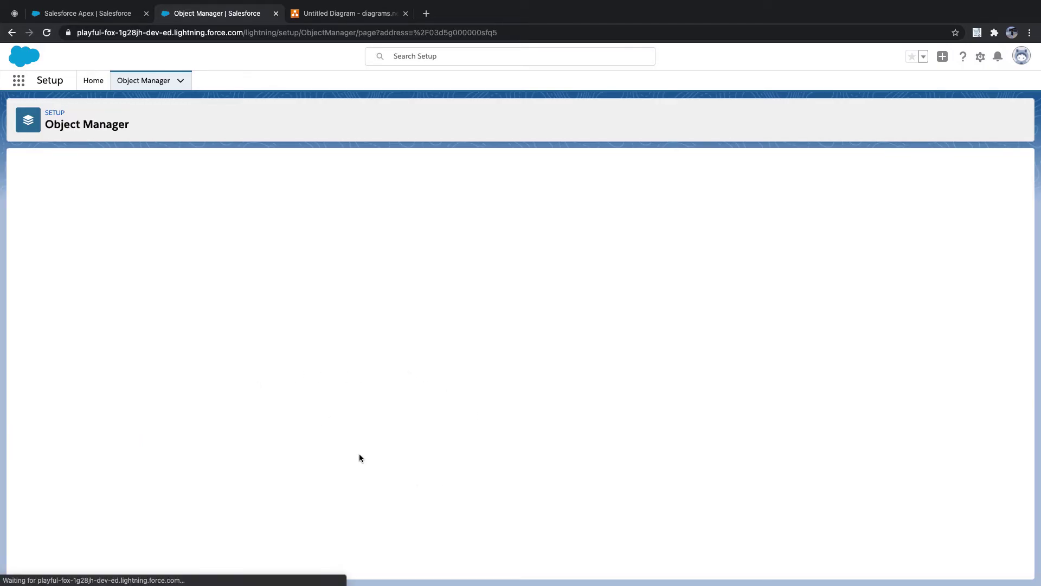
Step: Test the rule by trying to save the active contract record with the Contracts Name "Salesforce Apex 2"
{"action": "left_click", "coordinate": [90, 6]}
{"action": "left_click", "coordinate": [200, 255]}
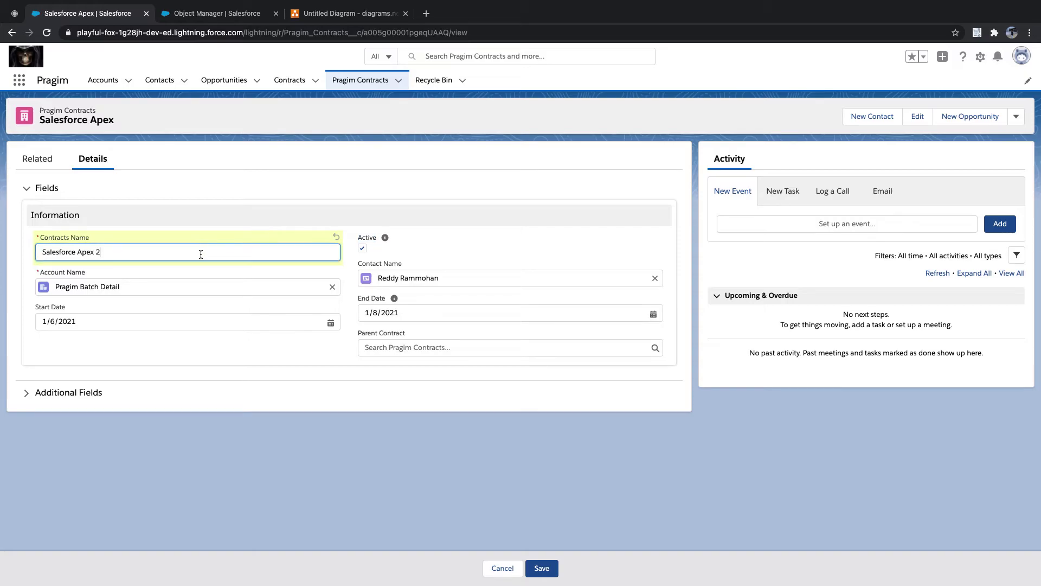
{"action": "left_click", "coordinate": [540, 568]}
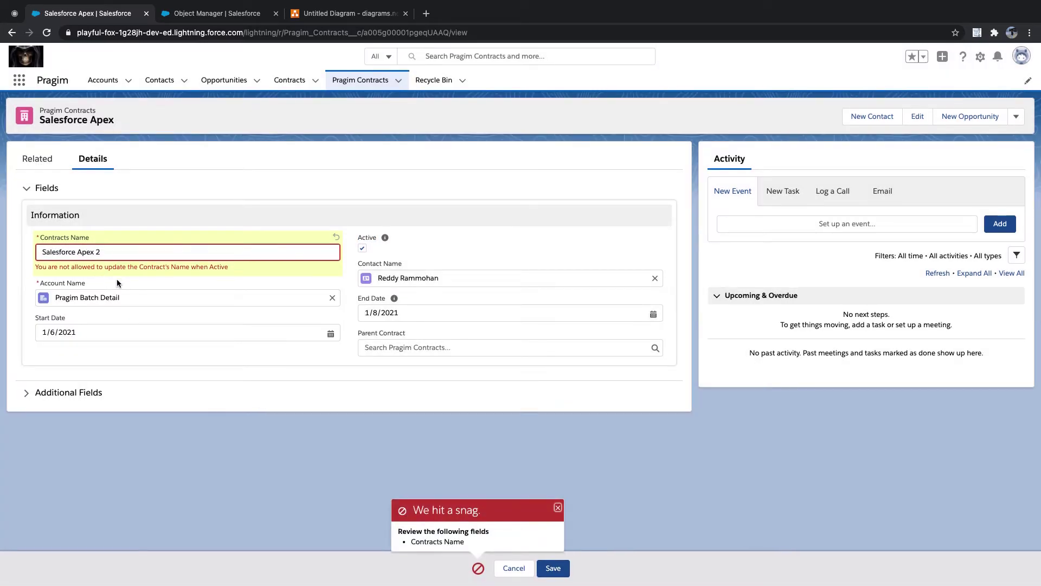
Step: Deactivate the contract and save it with the Contracts Name "Salesforce Apex 2"
{"action": "left_click", "coordinate": [362, 248]}
{"action": "left_click", "coordinate": [362, 248]}
{"action": "left_click", "coordinate": [363, 247]}
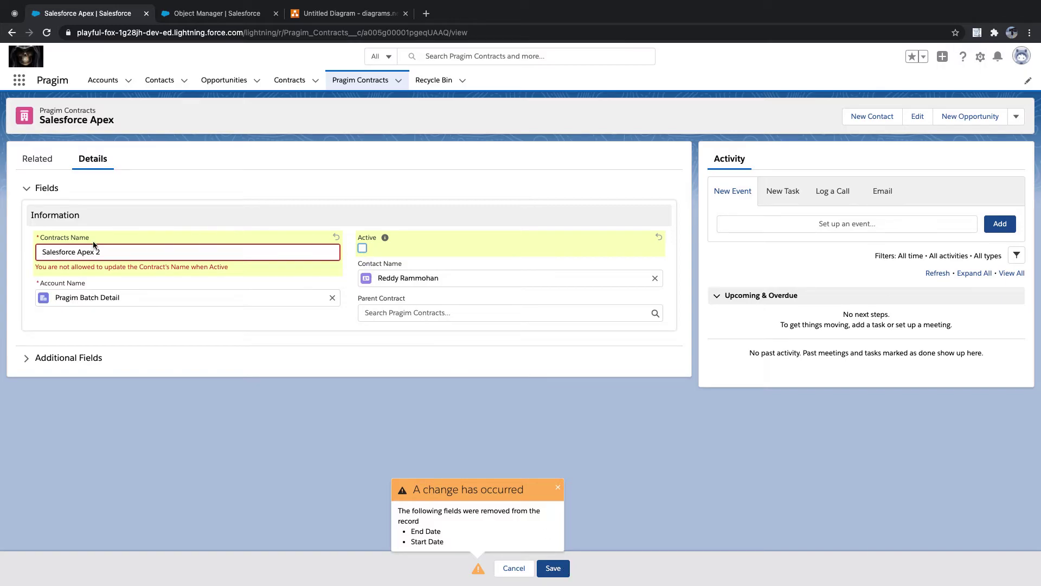
{"action": "left_click", "coordinate": [553, 568]}
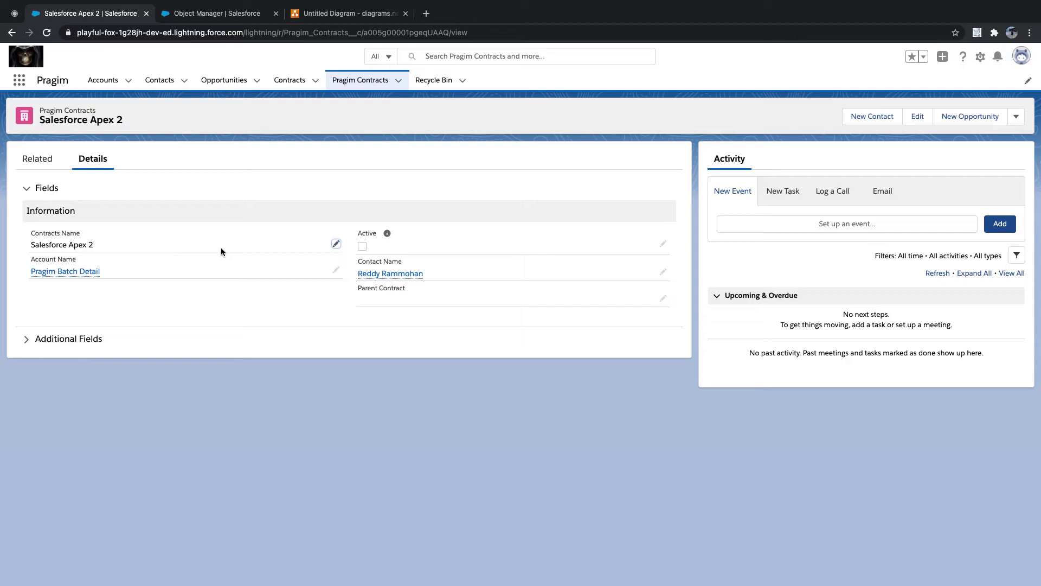
Step: Activate the contract, change its Contracts Name to "Salesforce Apex", and try to save both changes together
{"action": "double_click", "coordinate": [360, 247]}
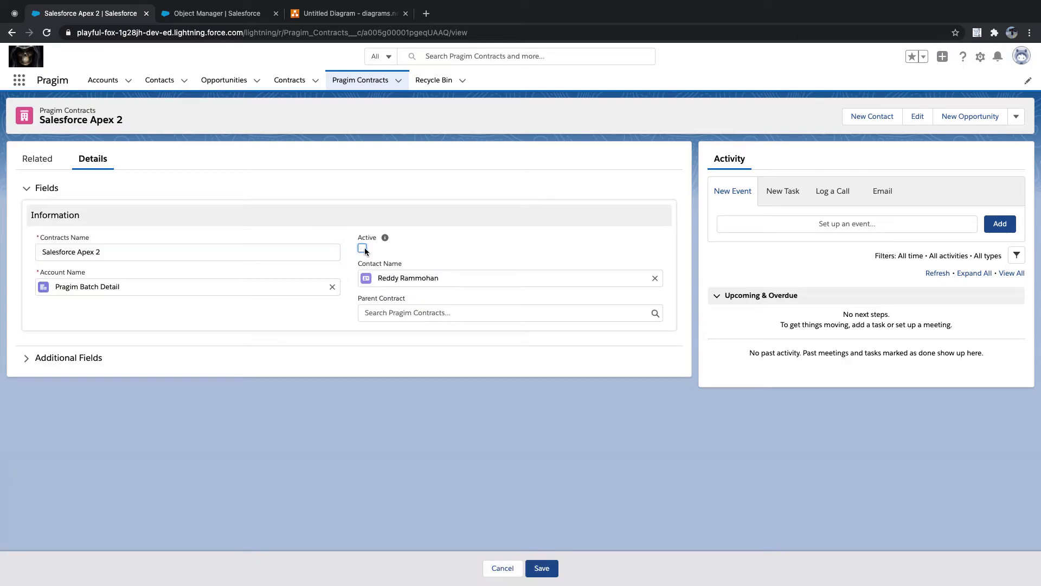
{"action": "left_click", "coordinate": [363, 249]}
{"action": "left_click", "coordinate": [314, 250]}
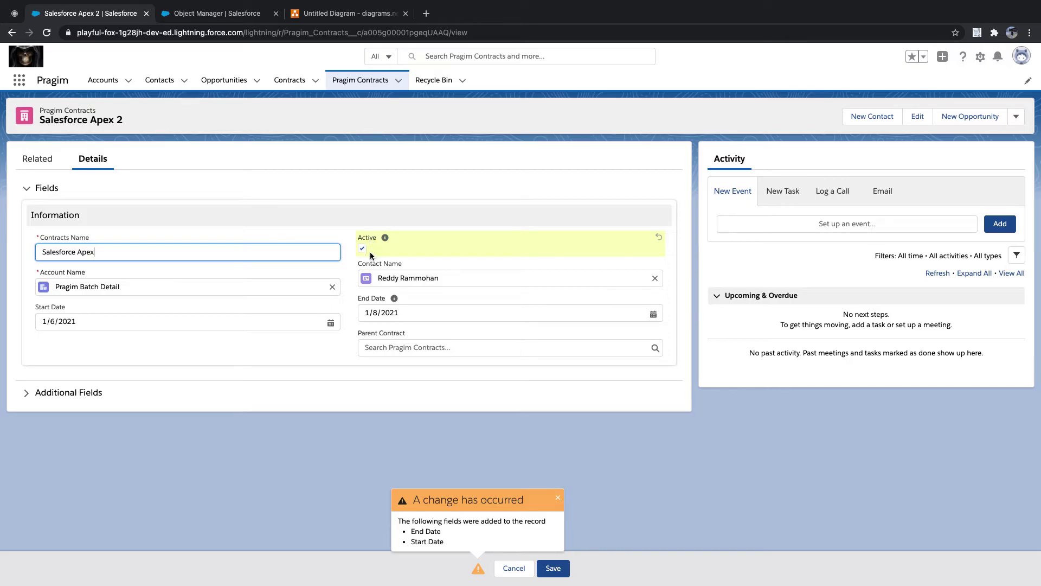
{"action": "left_click", "coordinate": [553, 567]}
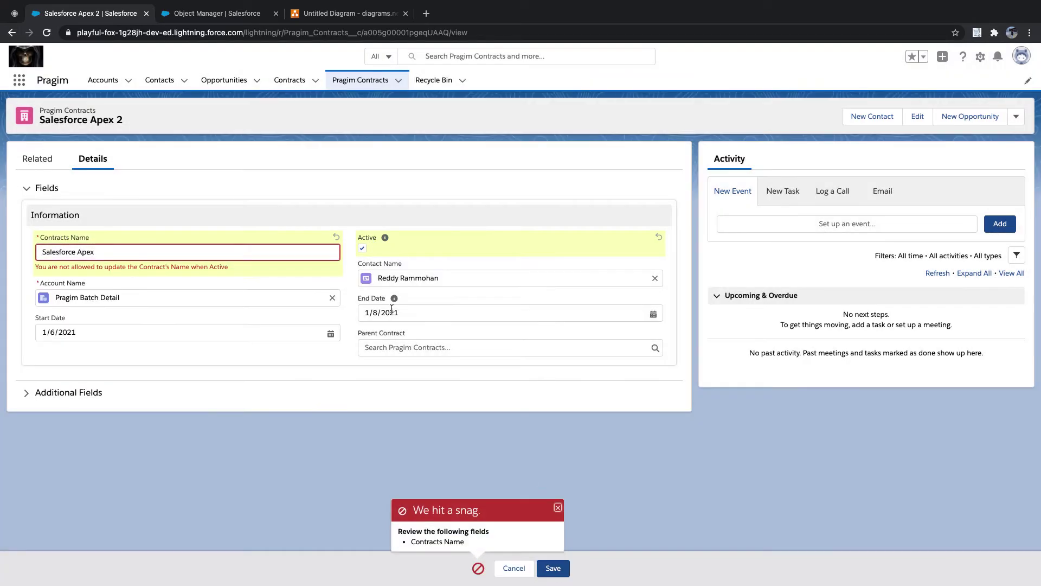
Step: Save the restored contract name with Active cleared, and save the record again with Active enabled
{"action": "left_click", "coordinate": [362, 248]}
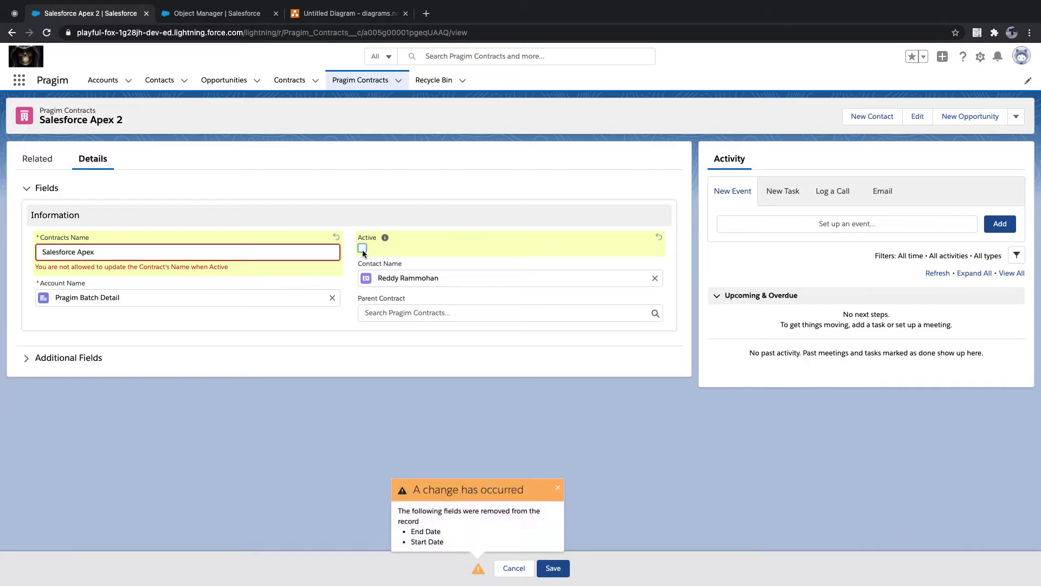
{"action": "left_click", "coordinate": [553, 567]}
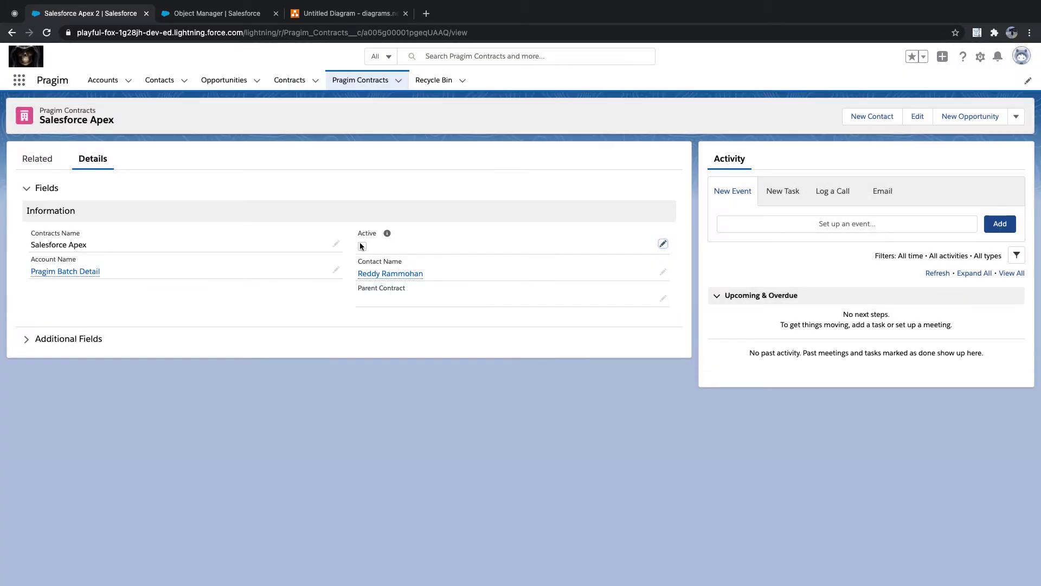
{"action": "left_click", "coordinate": [362, 247]}
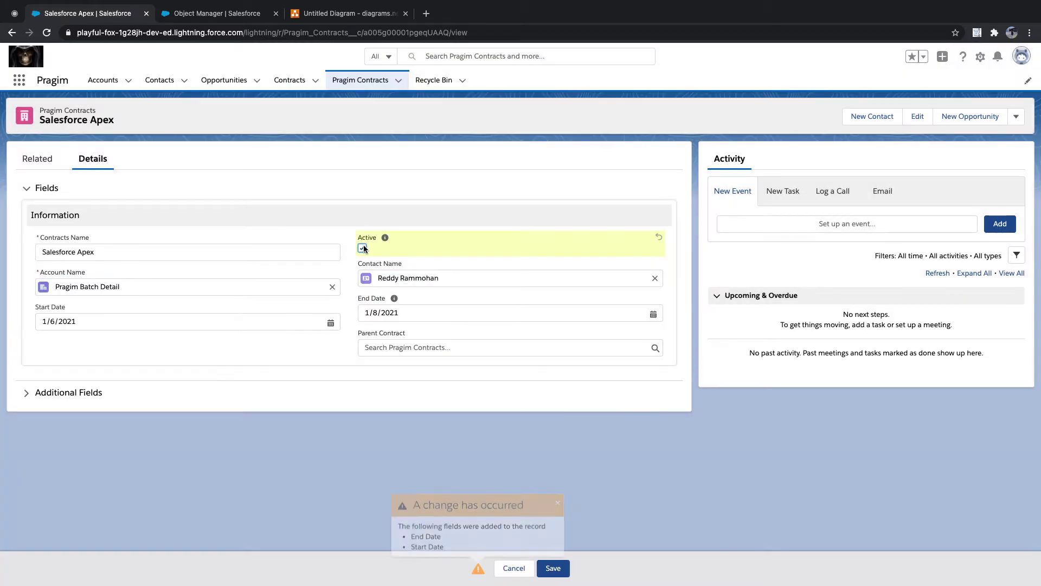
{"action": "left_click", "coordinate": [558, 568]}
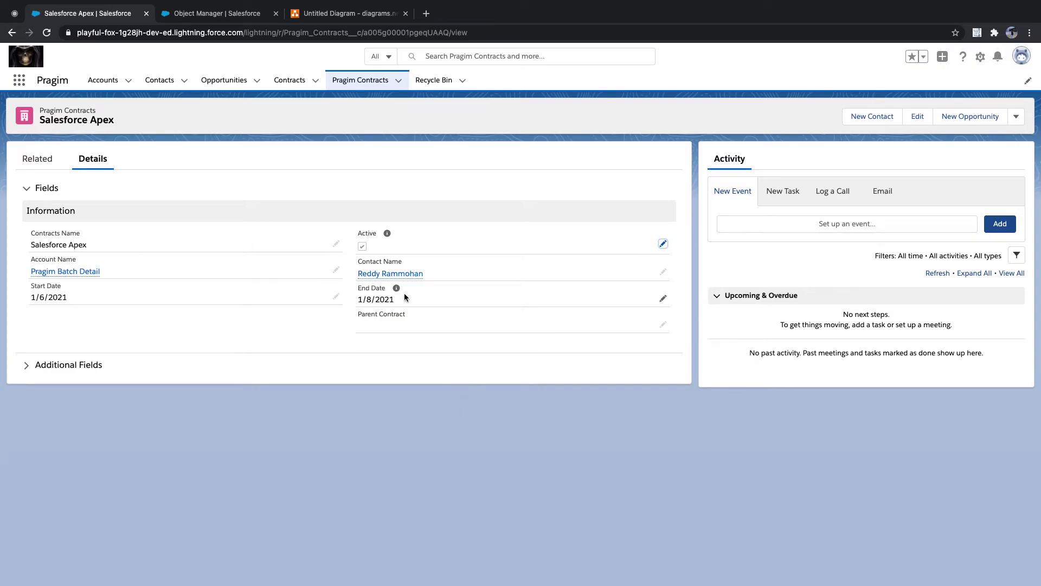
Step: Examine the error condition formula of the saved Contract_Name_Check rule alongside the contract record
{"action": "left_click", "coordinate": [230, 15]}
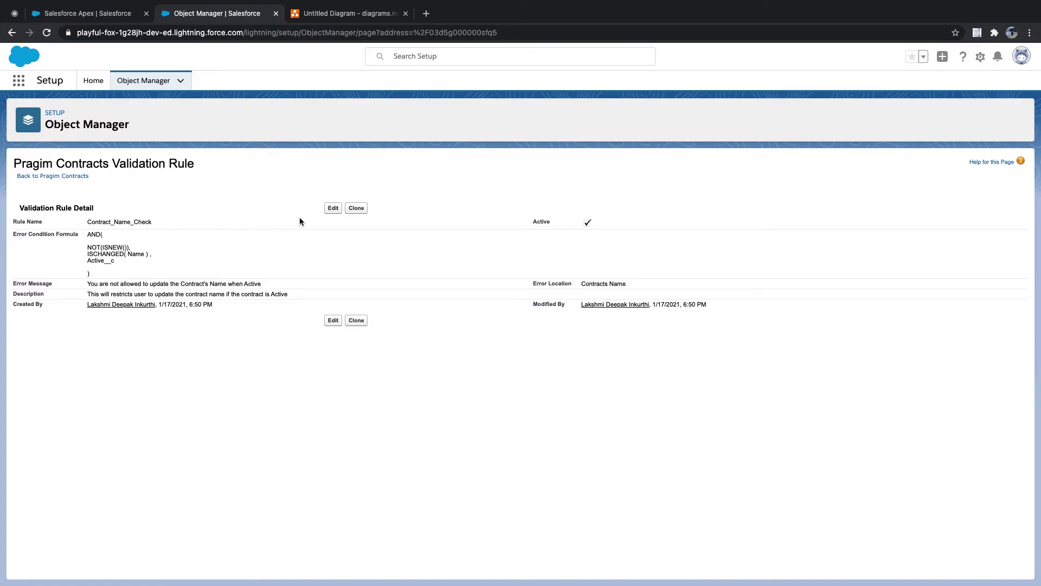
{"action": "left_click_drag", "start_coordinate": [86, 233], "coordinate": [132, 274]}
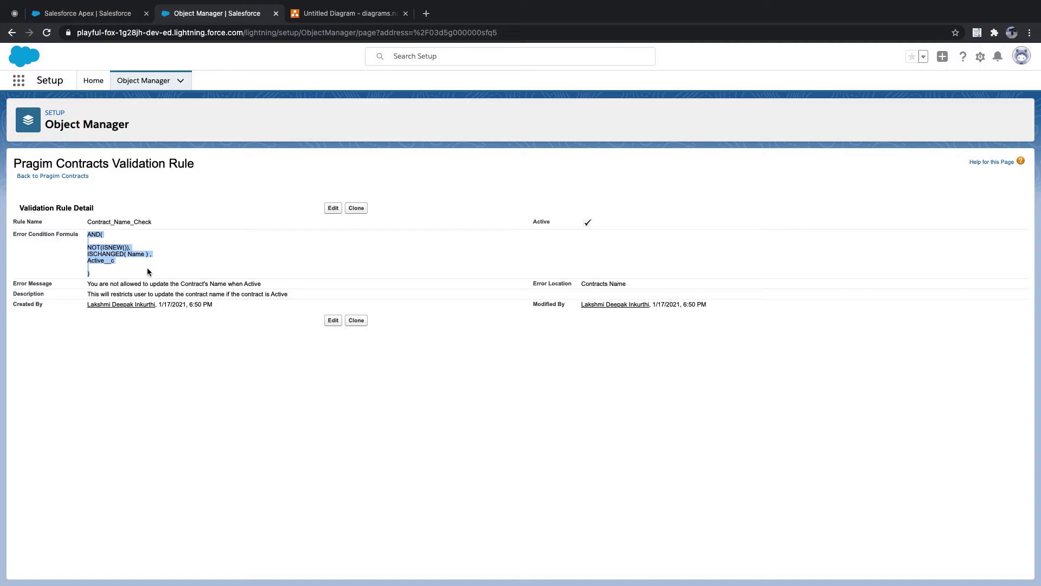
{"action": "left_click", "coordinate": [147, 269]}
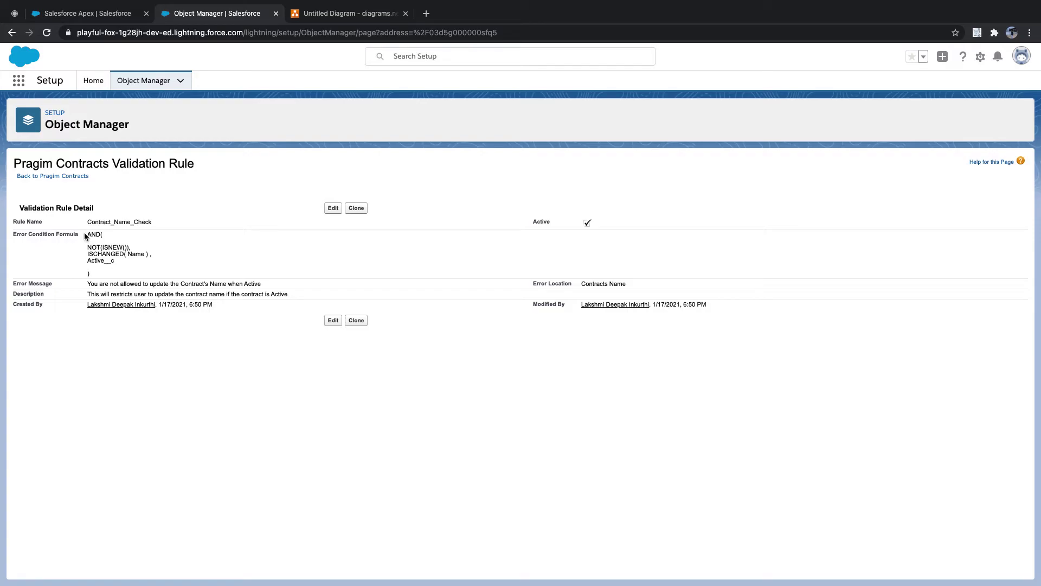
{"action": "left_click", "coordinate": [88, 15]}
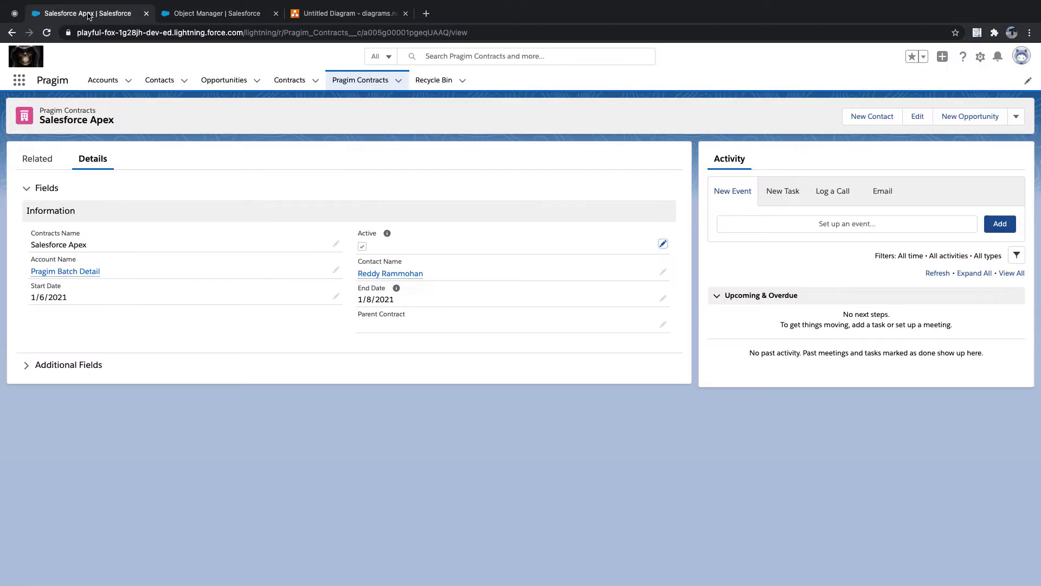
{"action": "left_click", "coordinate": [199, 21]}
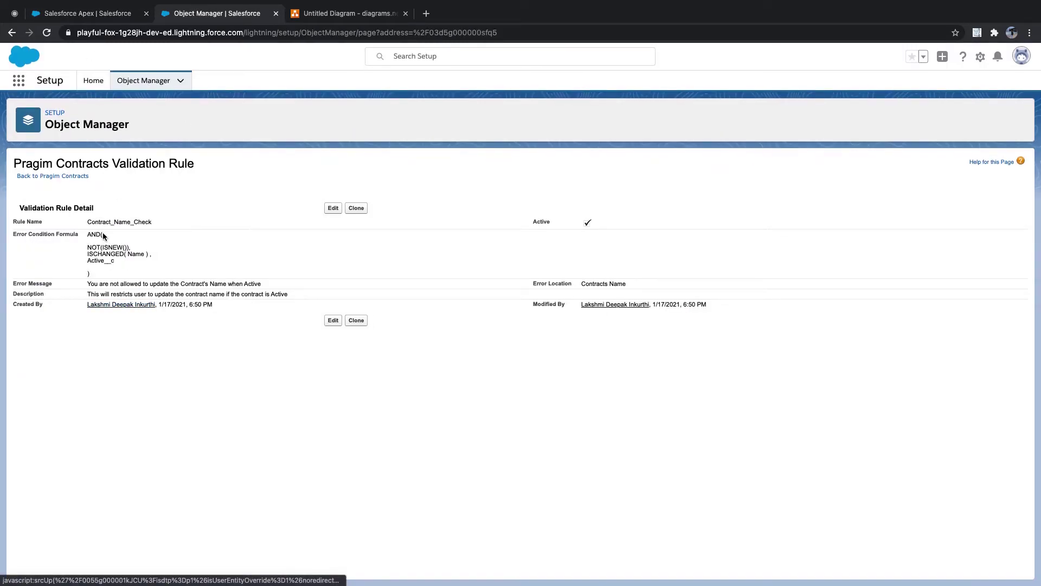
Step: Edit the Contract_Name_Check rule and delete the ISCHANGED( Name ) condition with its line from the formula
{"action": "left_click", "coordinate": [333, 208]}
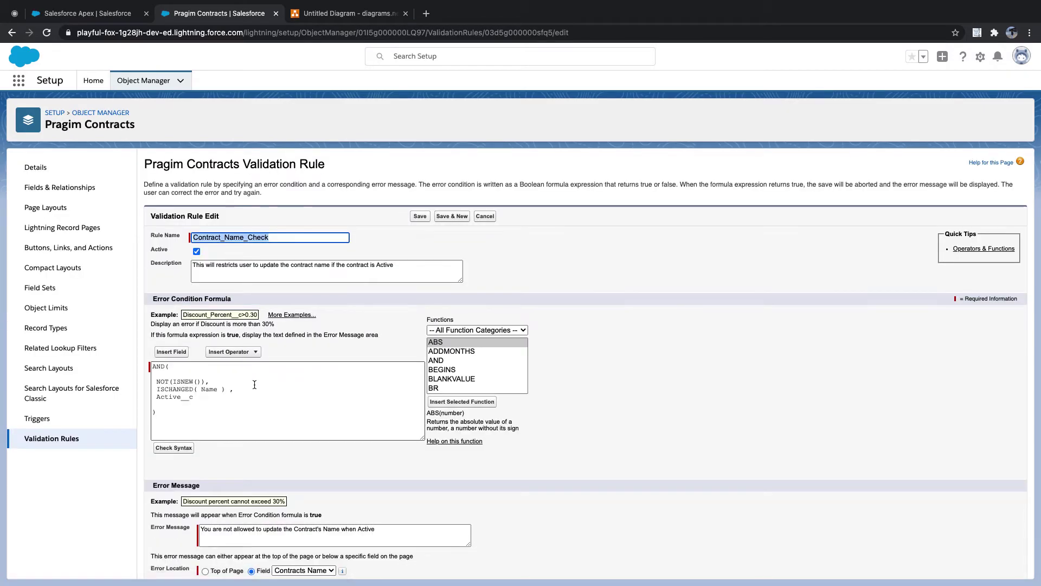
{"action": "scroll", "coordinate": [254, 384], "scroll_direction": "down", "scroll_amount": 1}
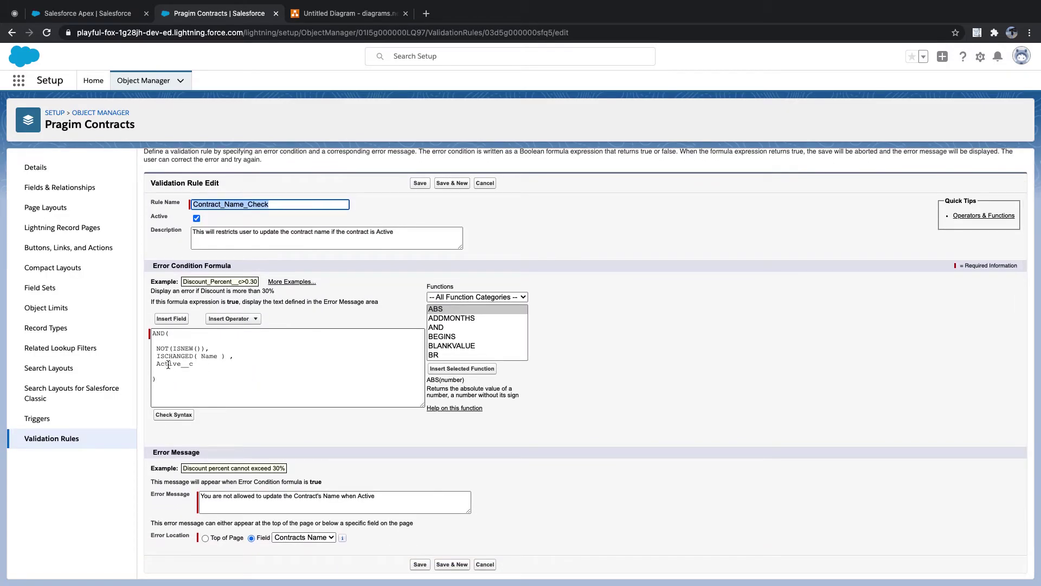
{"action": "left_click_drag", "start_coordinate": [156, 356], "coordinate": [236, 357]}
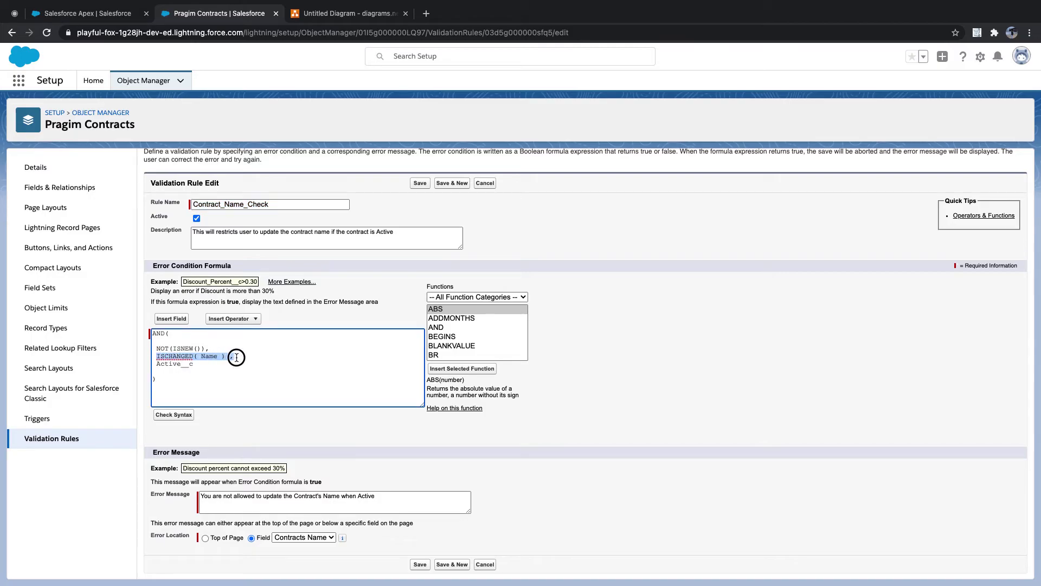
{"action": "key", "text": "BackSpace"}
{"action": "key", "text": "BackSpace"}
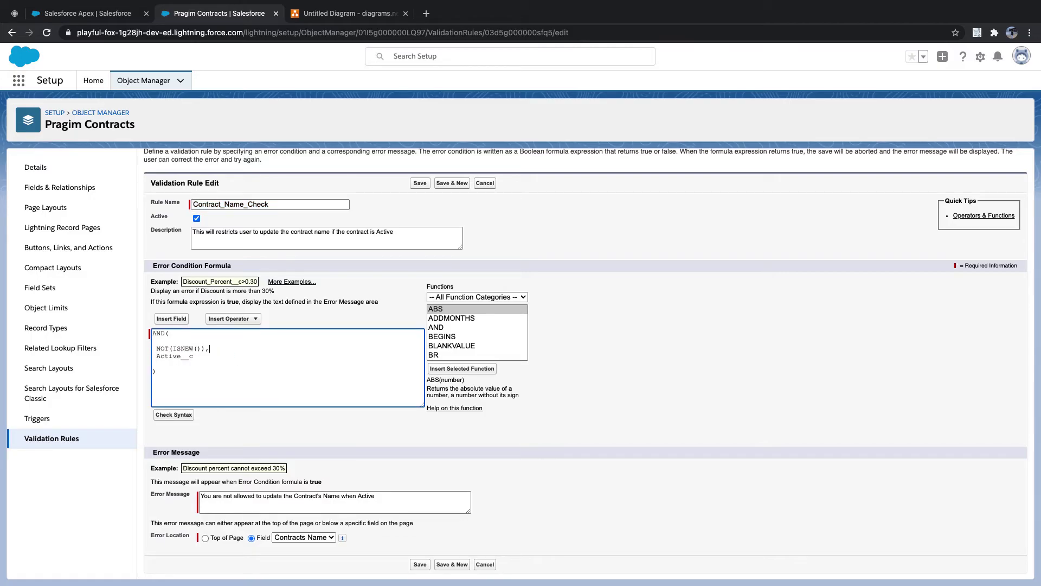
Step: Add a further condition line after Active__c in the error condition formula and insert the PRIORVALUE function there
{"action": "left_click", "coordinate": [198, 357]}
{"action": "left_click", "coordinate": [448, 324]}
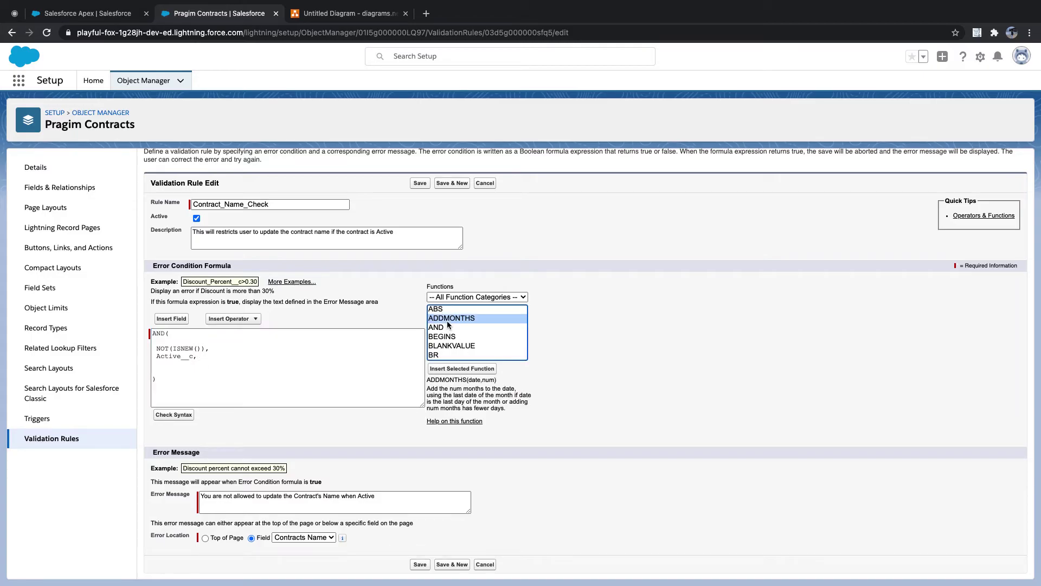
{"action": "type", "text": "if"}
{"action": "key", "text": "Down"}
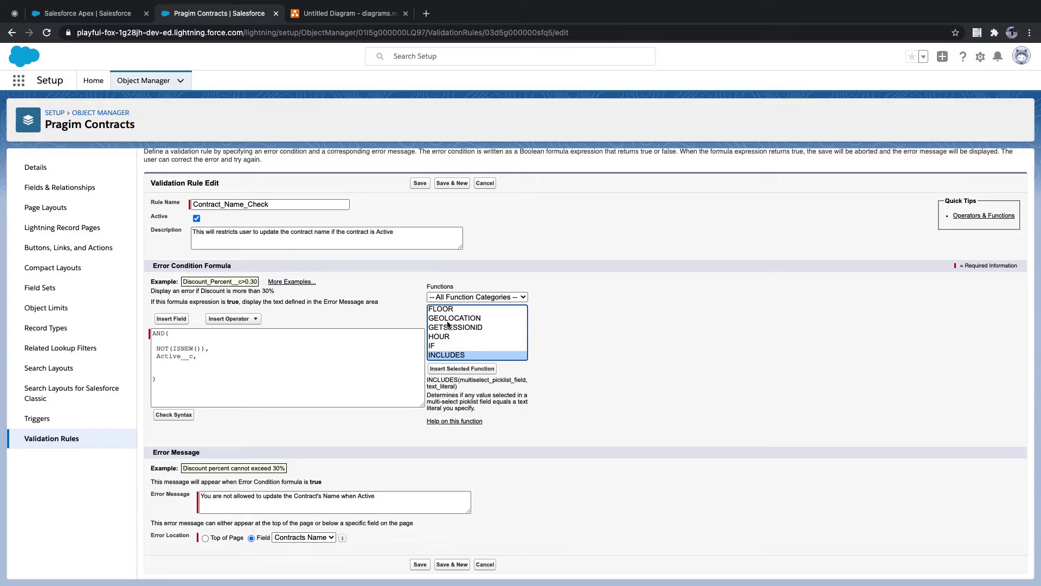
{"action": "key", "text": "p"}
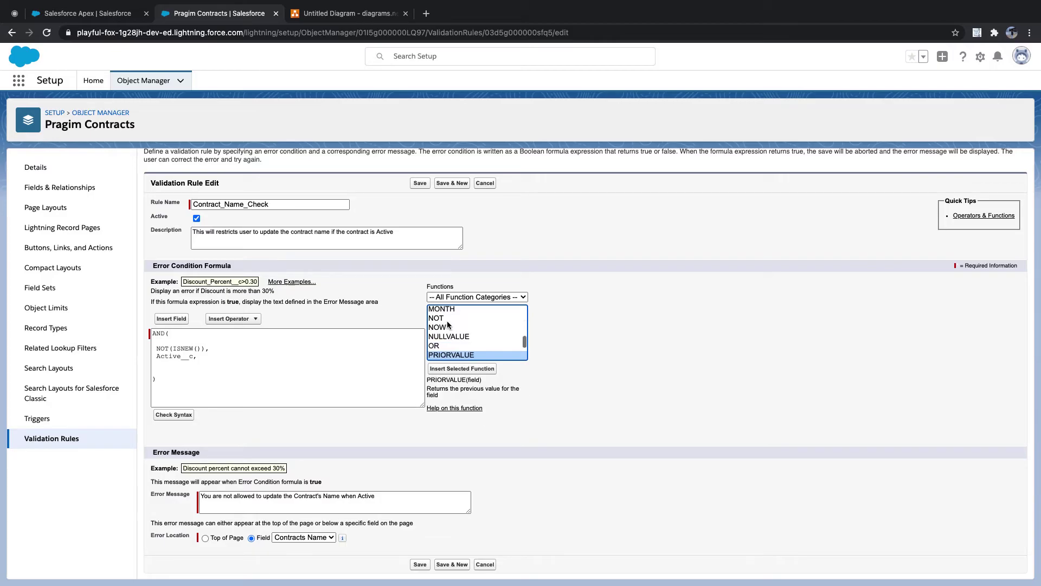
{"action": "left_click", "coordinate": [462, 369]}
Step: Replace the placeholder argument of PRIORVALUE with the Contracts Name field of Pragim Contracts
{"action": "double_click", "coordinate": [207, 365]}
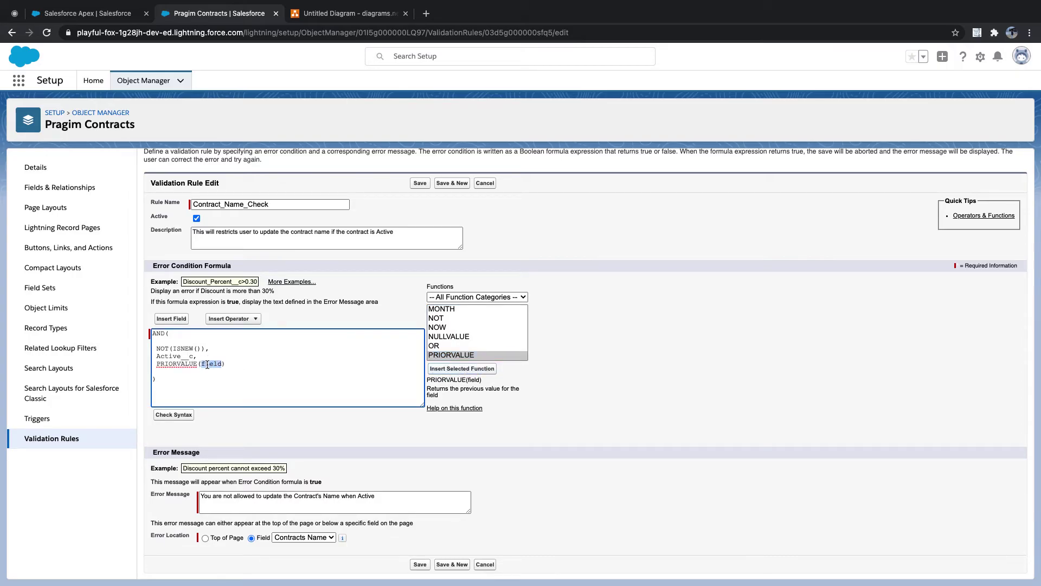
{"action": "key", "text": "BackSpace"}
{"action": "left_click", "coordinate": [171, 318]}
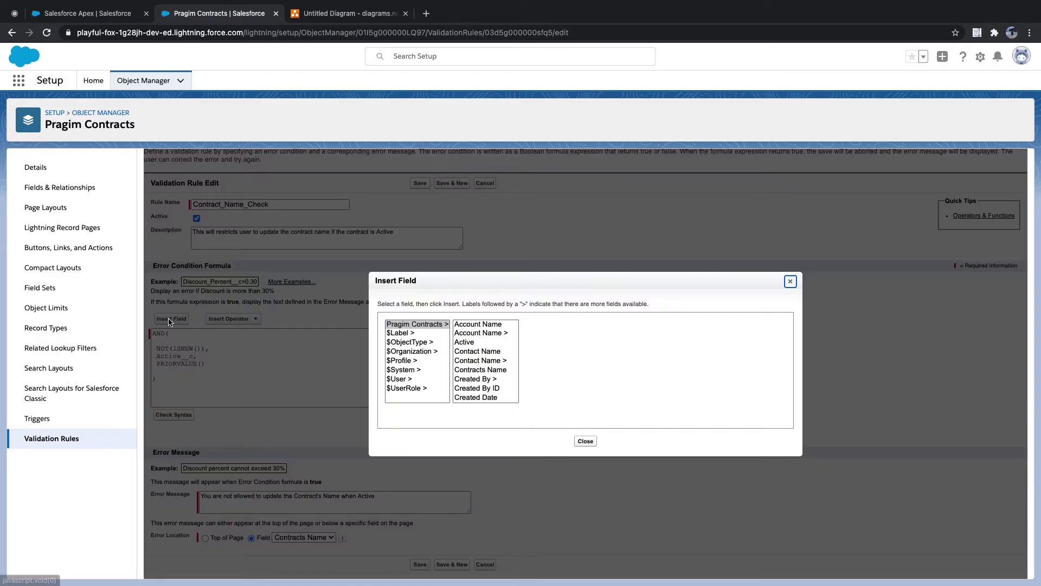
{"action": "left_click", "coordinate": [481, 369]}
{"action": "left_click", "coordinate": [543, 381]}
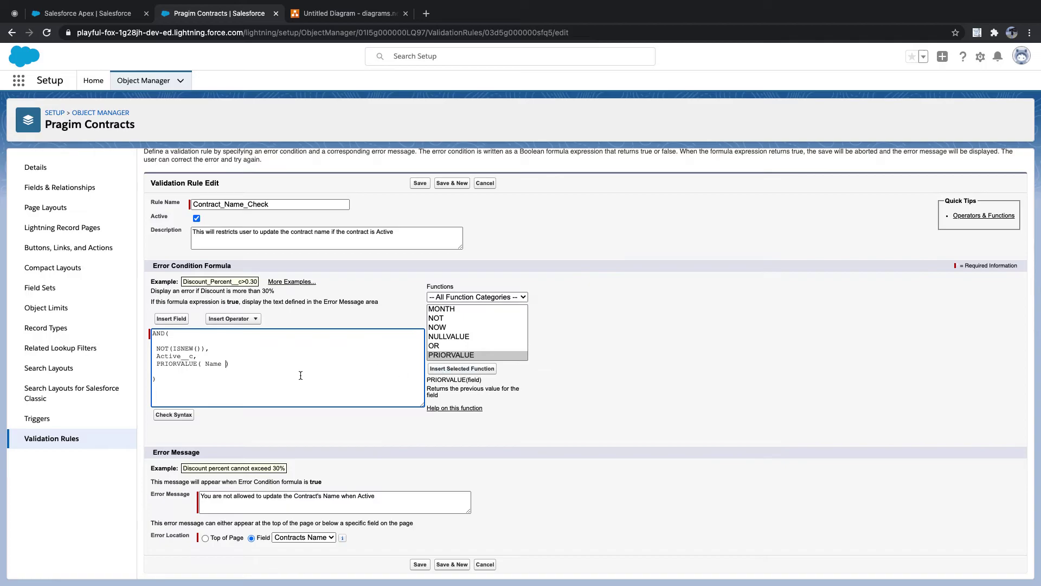
Step: Complete the condition as PRIORVALUE( Name ) != Name and save the validation rule
{"action": "left_click", "coordinate": [243, 364]}
{"action": "type", "text": "!= Name"}
{"action": "left_click", "coordinate": [419, 564]}
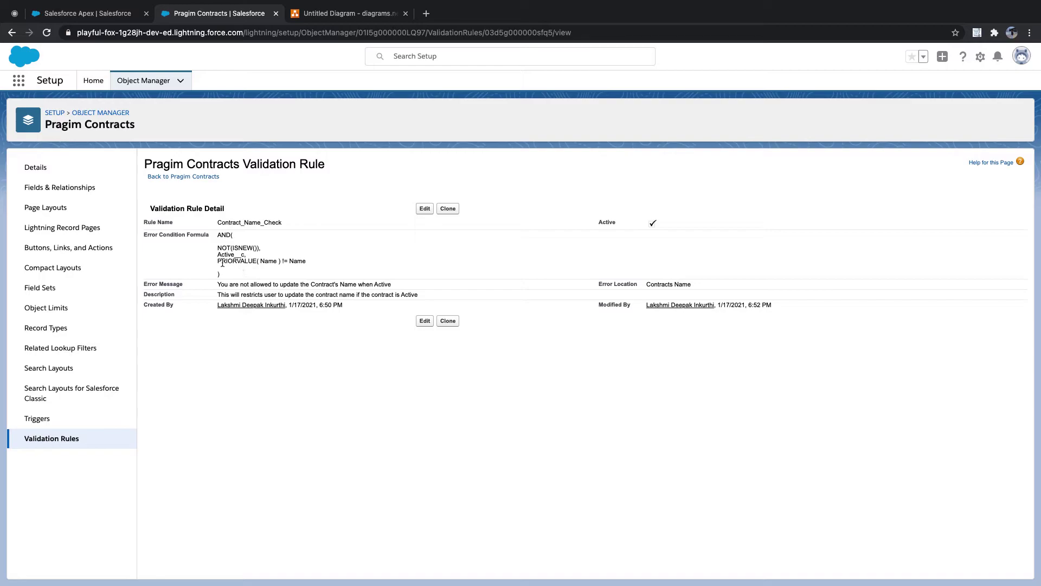
Step: Examine the PRIORVALUE( Name ) != Name condition in the saved Contract_Name_Check rule
{"action": "left_click_drag", "start_coordinate": [222, 263], "coordinate": [324, 263]}
{"action": "left_click", "coordinate": [322, 265]}
{"action": "left_click_drag", "start_coordinate": [218, 264], "coordinate": [307, 261]}
{"action": "left_click", "coordinate": [290, 261]}
{"action": "left_click", "coordinate": [300, 261]}
{"action": "left_click_drag", "start_coordinate": [217, 261], "coordinate": [323, 265]}
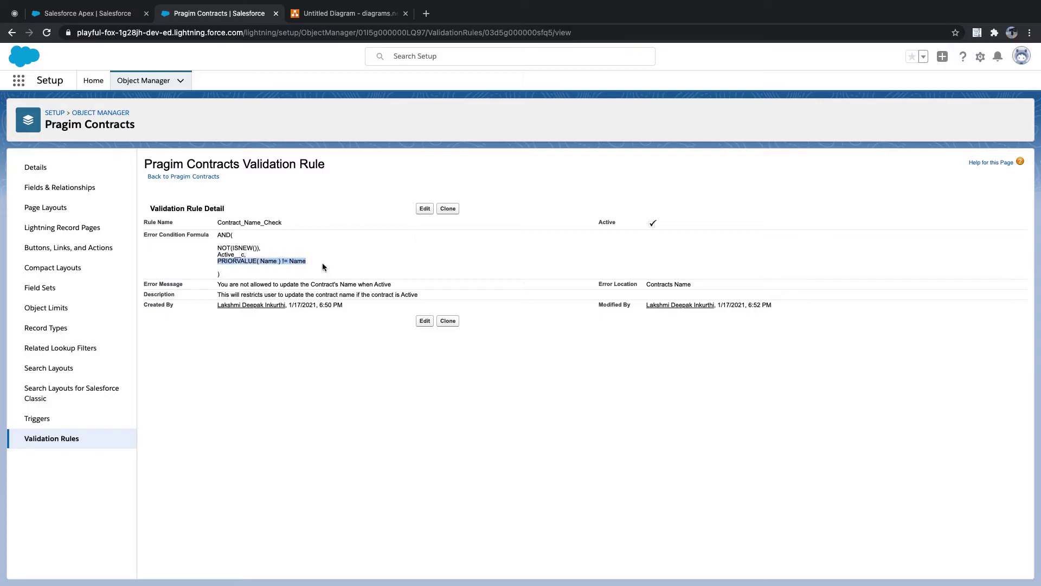
Step: On the contract record, try to save the name "Salesforce Apex 3" with Active on, and save it with Active cleared
{"action": "left_click", "coordinate": [114, 14]}
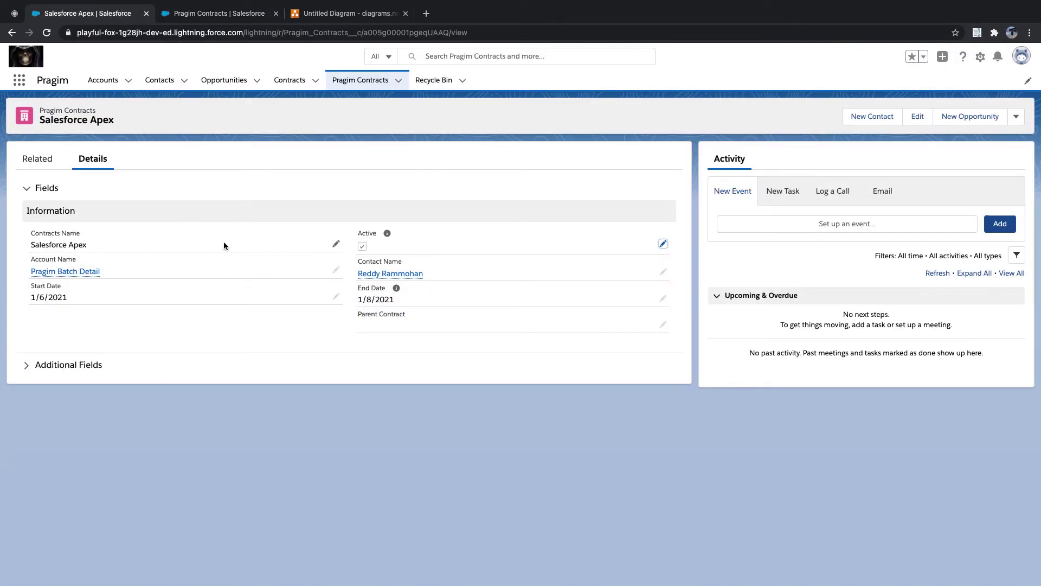
{"action": "left_click", "coordinate": [335, 244]}
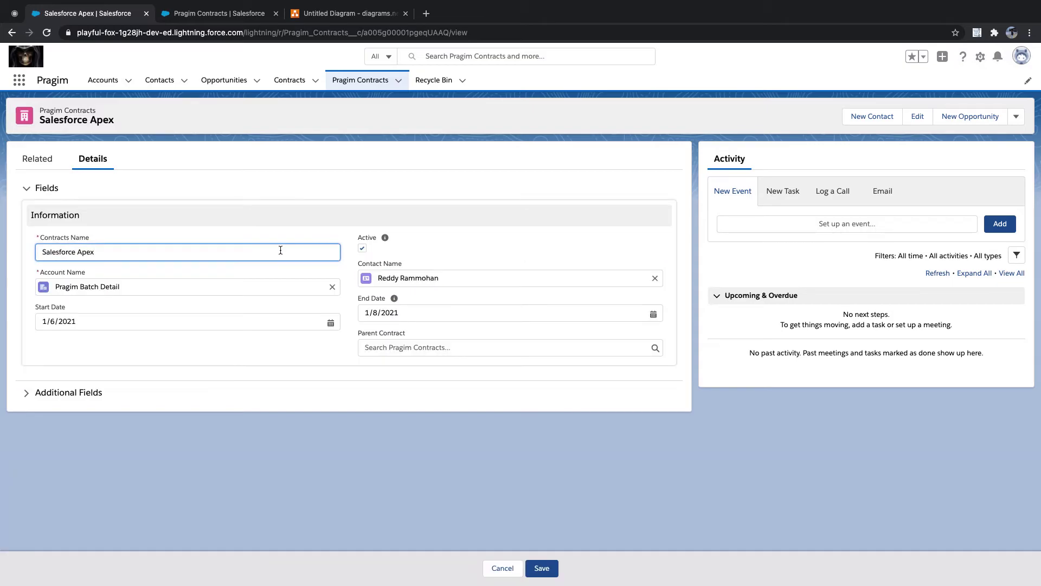
{"action": "type", "text": "3"}
{"action": "left_click", "coordinate": [543, 568]}
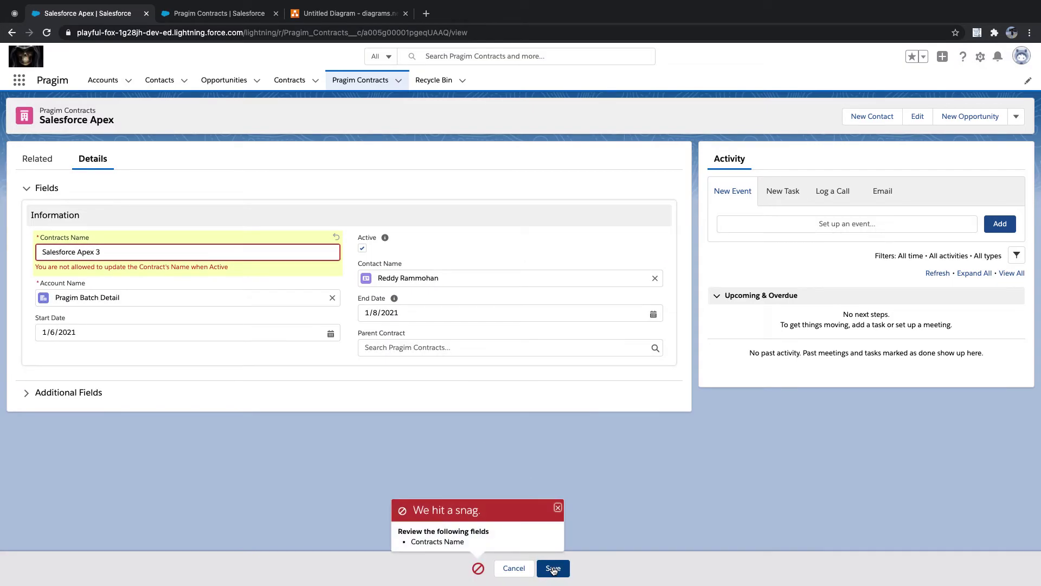
{"action": "left_click", "coordinate": [362, 247]}
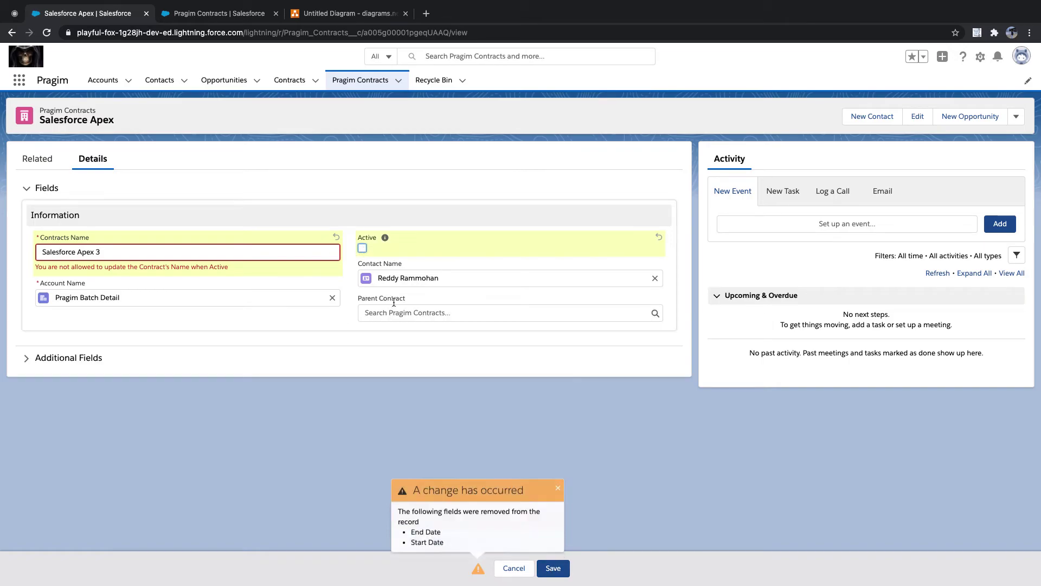
{"action": "left_click", "coordinate": [553, 568]}
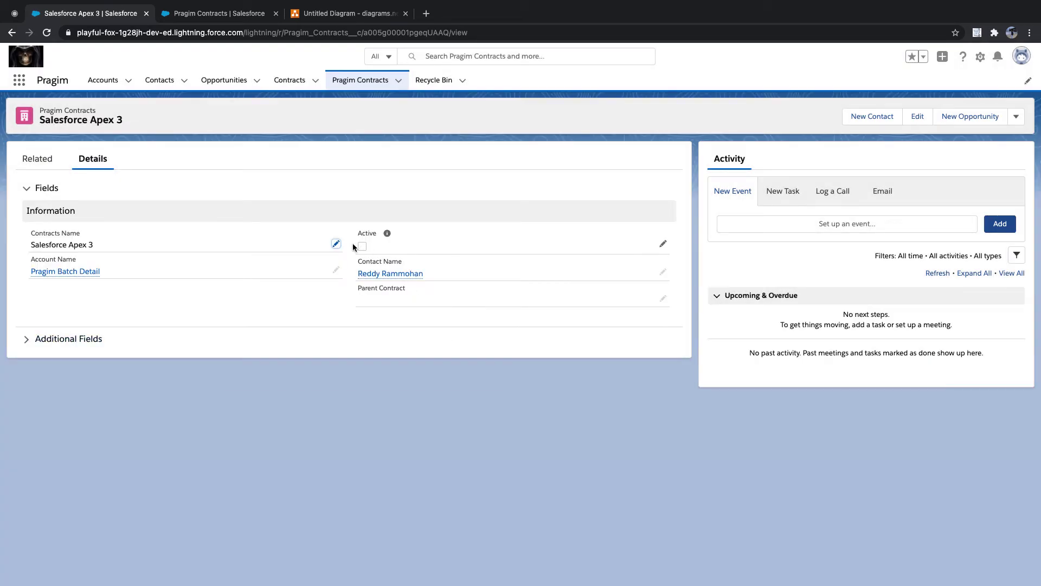
Step: Change the Contracts Name to "Salesforce Apex", try saving it with Active enabled, and save it with Active cleared
{"action": "left_click", "coordinate": [337, 244]}
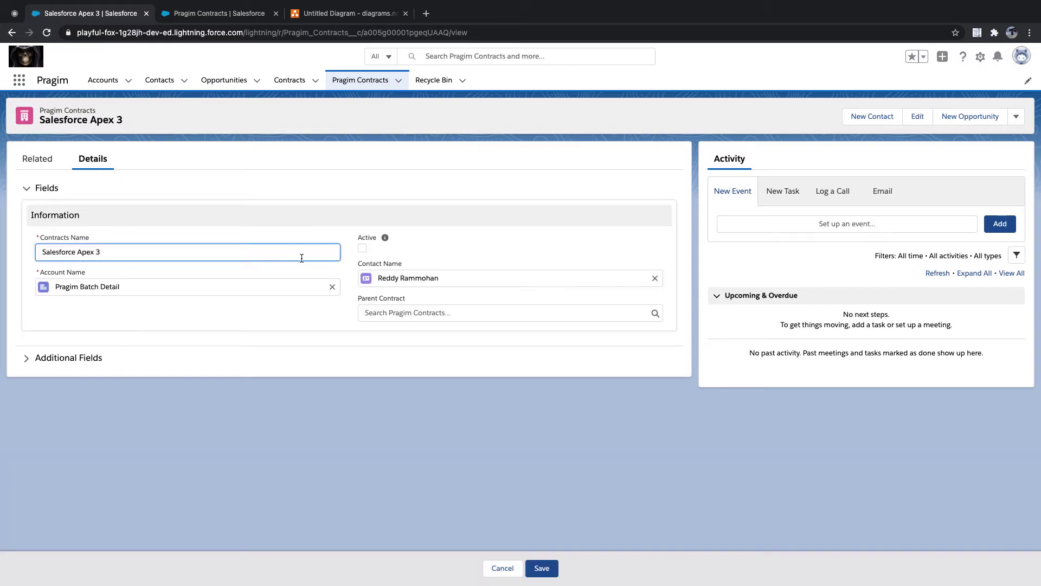
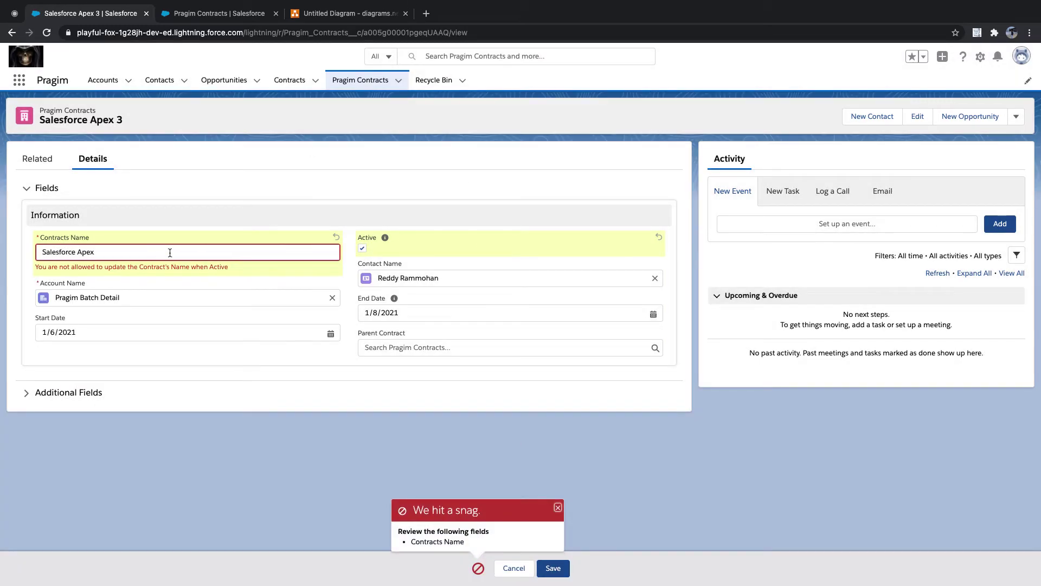
{"action": "left_click", "coordinate": [362, 248]}
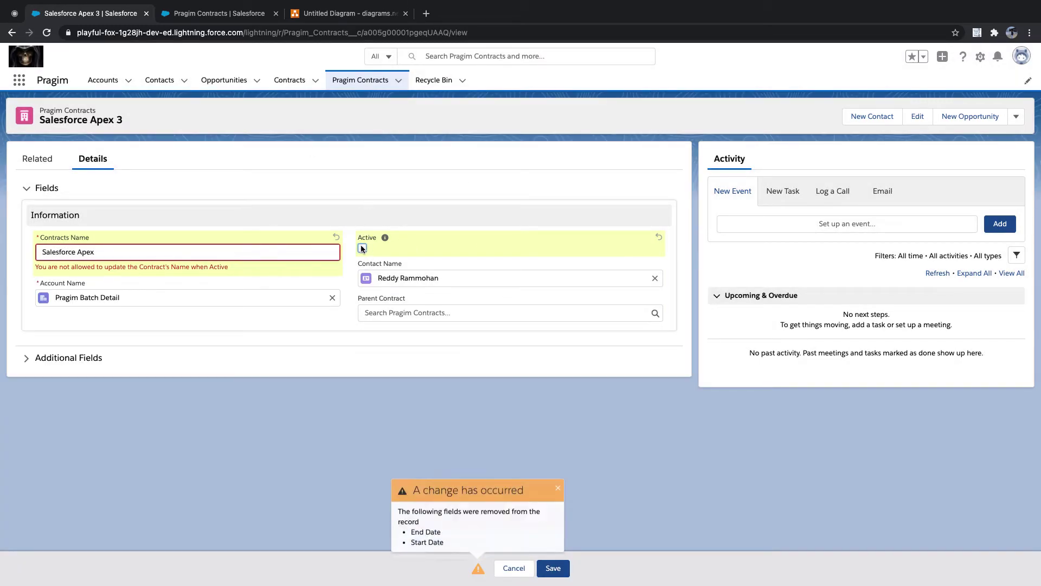
{"action": "left_click", "coordinate": [553, 567]}
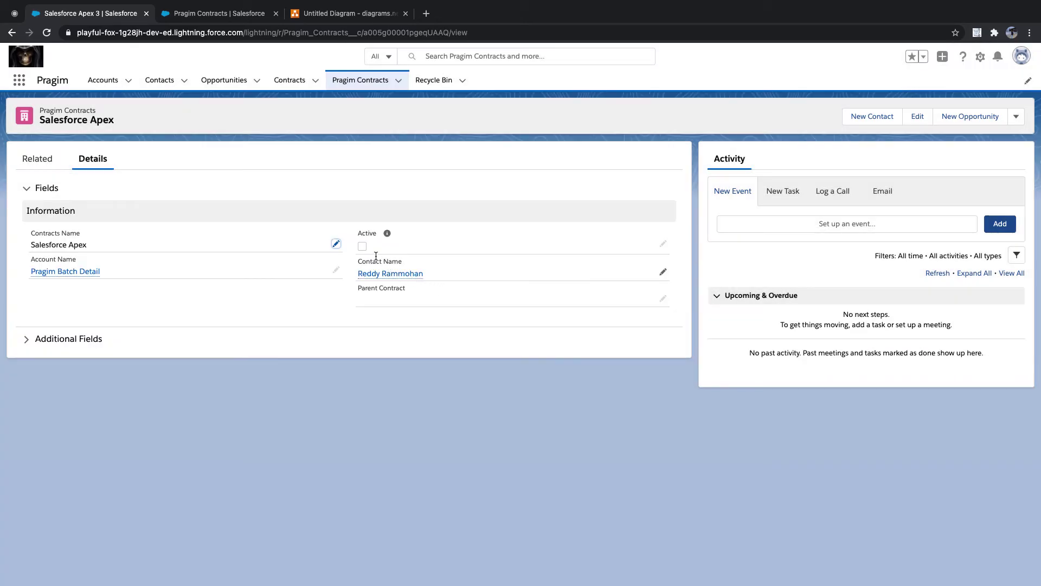
Step: Enable Active on the Salesforce Apex contract and save the record
{"action": "double_click", "coordinate": [363, 247]}
{"action": "left_click", "coordinate": [363, 247]}
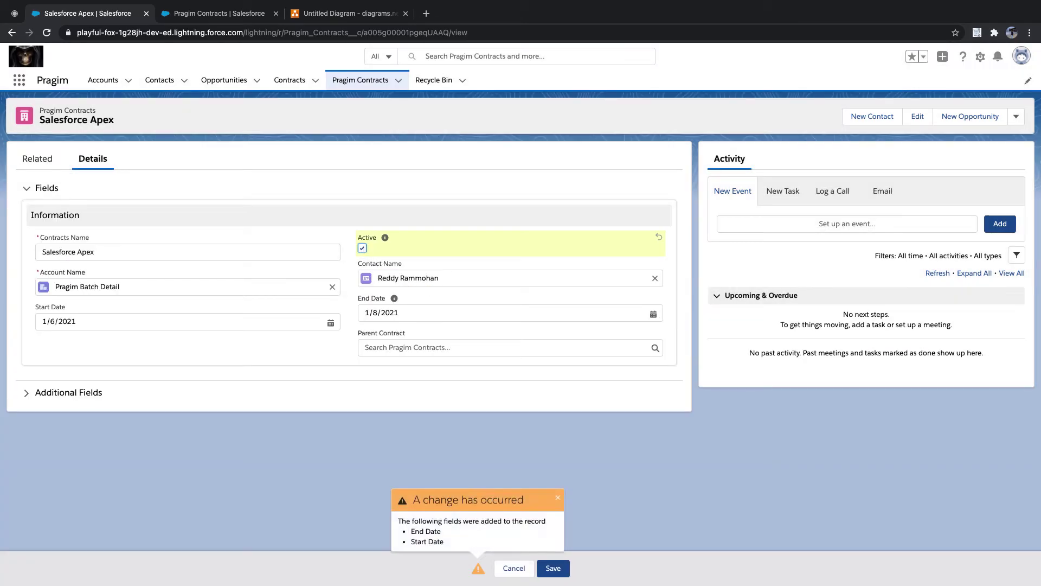
{"action": "left_click", "coordinate": [553, 568]}
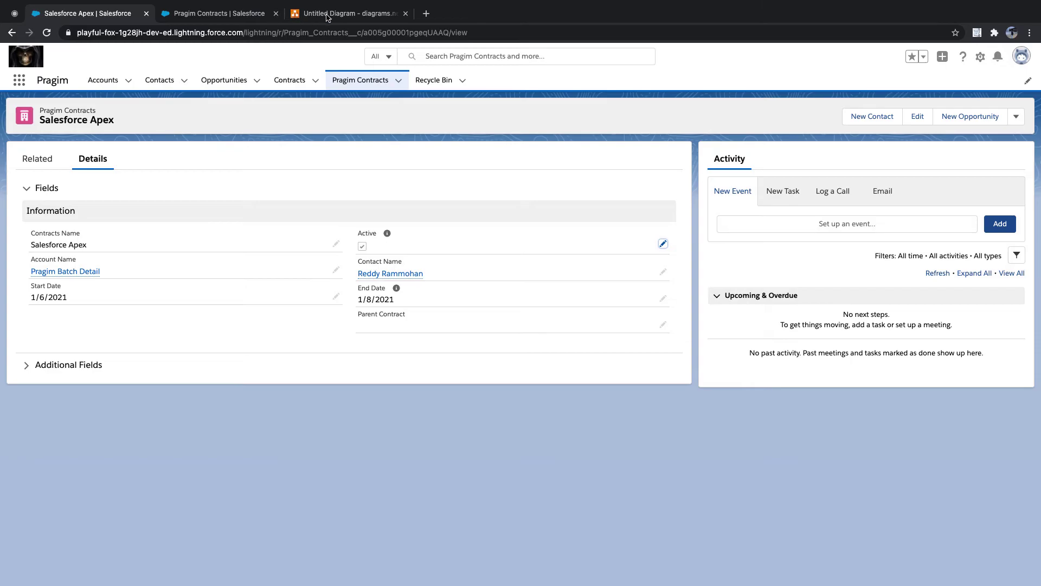
Step: Return to the Contract_Name_Check rule and examine the PRIORVALUE( Name ) part of its error condition formula
{"action": "left_click", "coordinate": [327, 15]}
{"action": "left_click", "coordinate": [229, 17]}
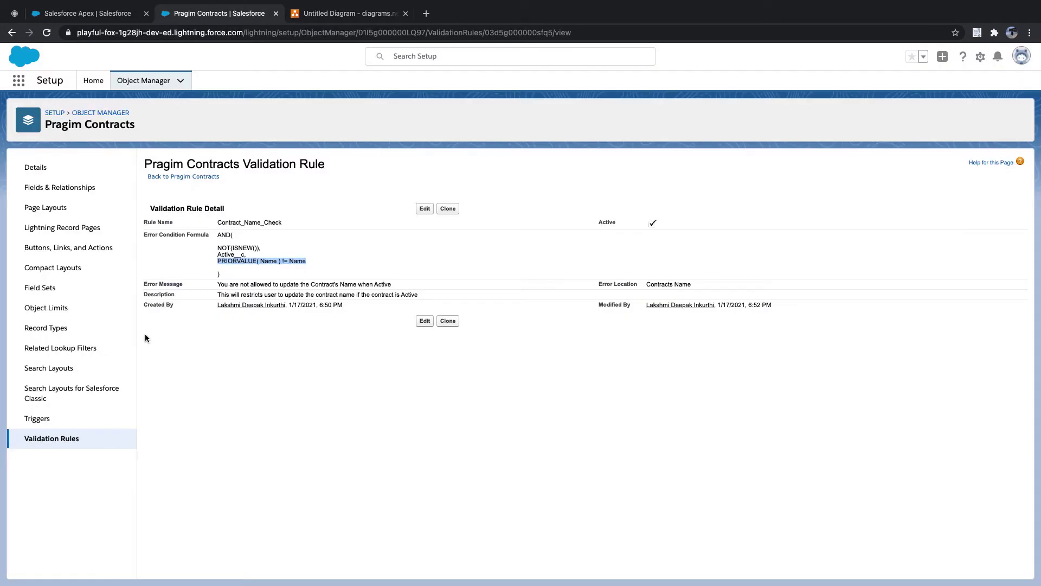
{"action": "left_click", "coordinate": [246, 268]}
{"action": "left_click_drag", "start_coordinate": [218, 261], "coordinate": [280, 261]}
{"action": "left_click", "coordinate": [281, 260]}
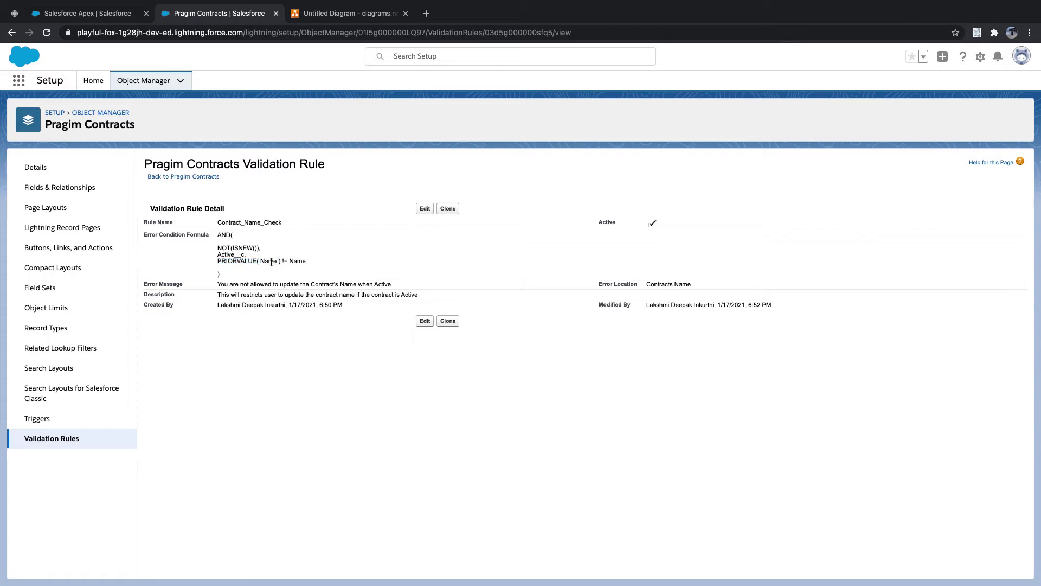
{"action": "left_click_drag", "start_coordinate": [218, 262], "coordinate": [276, 261]}
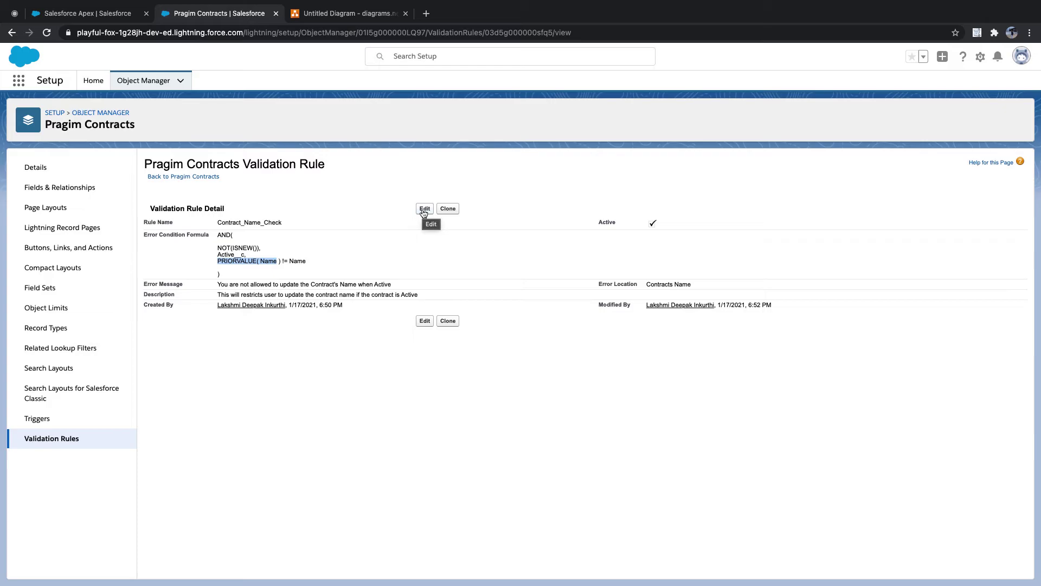
{"action": "left_click", "coordinate": [293, 251]}
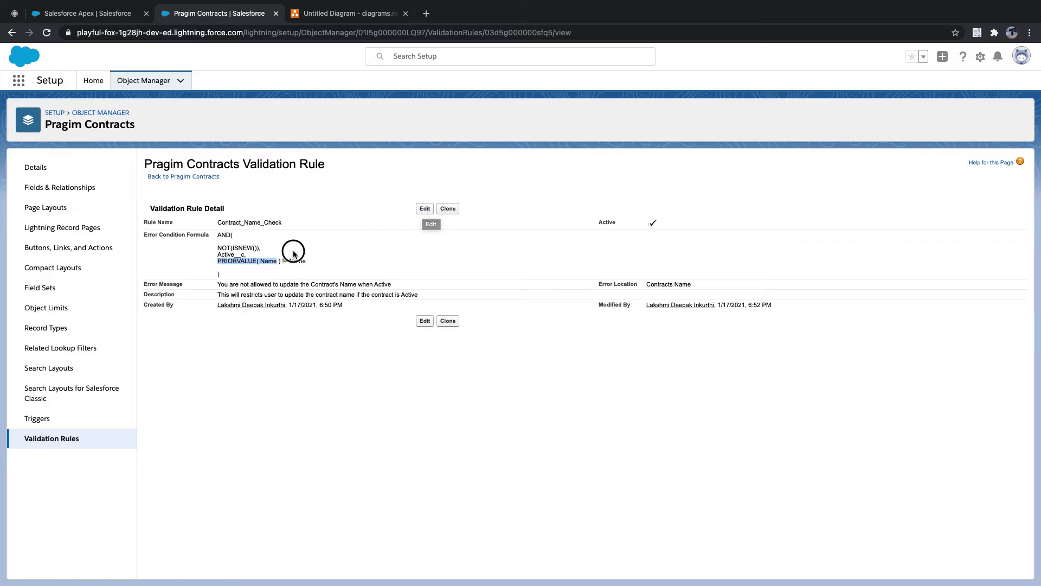
Step: Open the Contract_Name_Check rule for editing and clear its whole error condition formula
{"action": "left_click", "coordinate": [422, 209]}
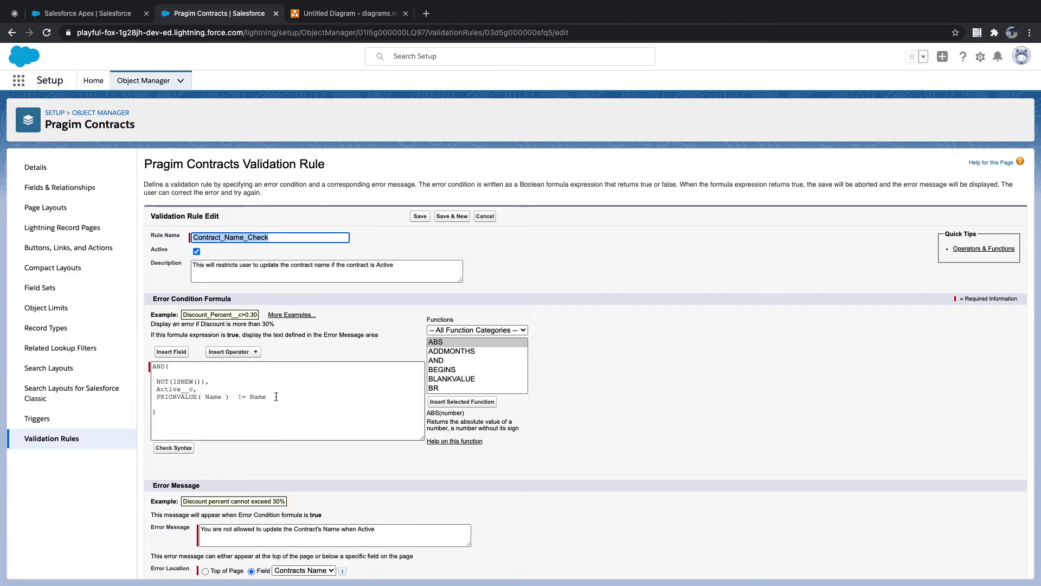
{"action": "left_click", "coordinate": [276, 397]}
{"action": "left_click_drag", "start_coordinate": [178, 413], "coordinate": [150, 366]}
{"action": "key", "text": "BackSpace"}
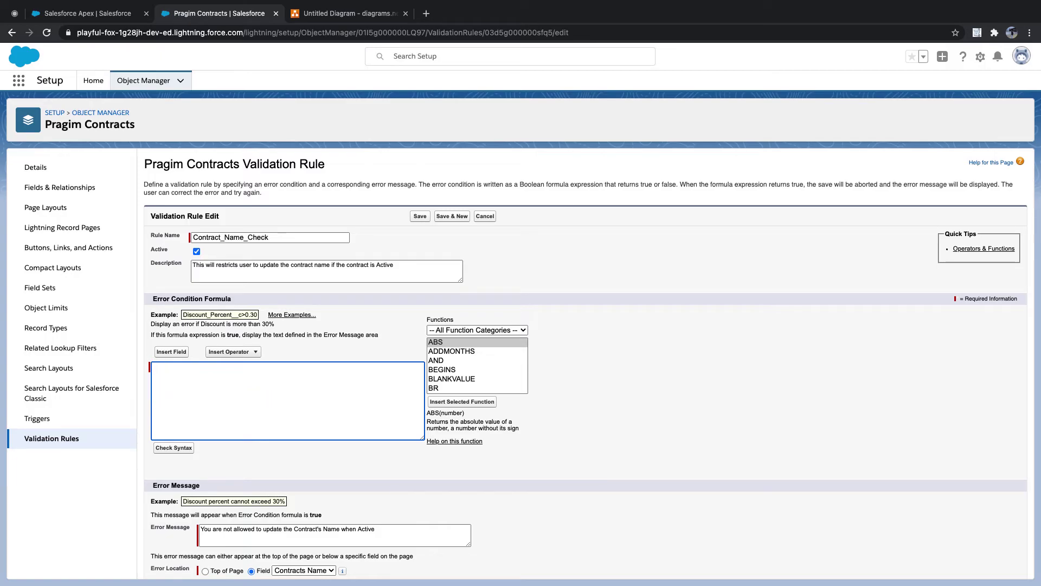
Step: Write an if-else outline in the formula area: IF(Condition){ method } else{ // conditio }, spread over separate lines
{"action": "type", "text": "IF()"}
{"action": "left_click", "coordinate": [161, 367]}
{"action": "type", "text": "Condition){"}
{"action": "key", "text": "Return"}
{"action": "type", "text": "method } "}
{"action": "type", "text": "else{}"}
{"action": "key", "text": "Return"}
{"action": "key", "text": "Return"}
{"action": "key", "text": "Up"}
{"action": "type", "text": "// condi"}
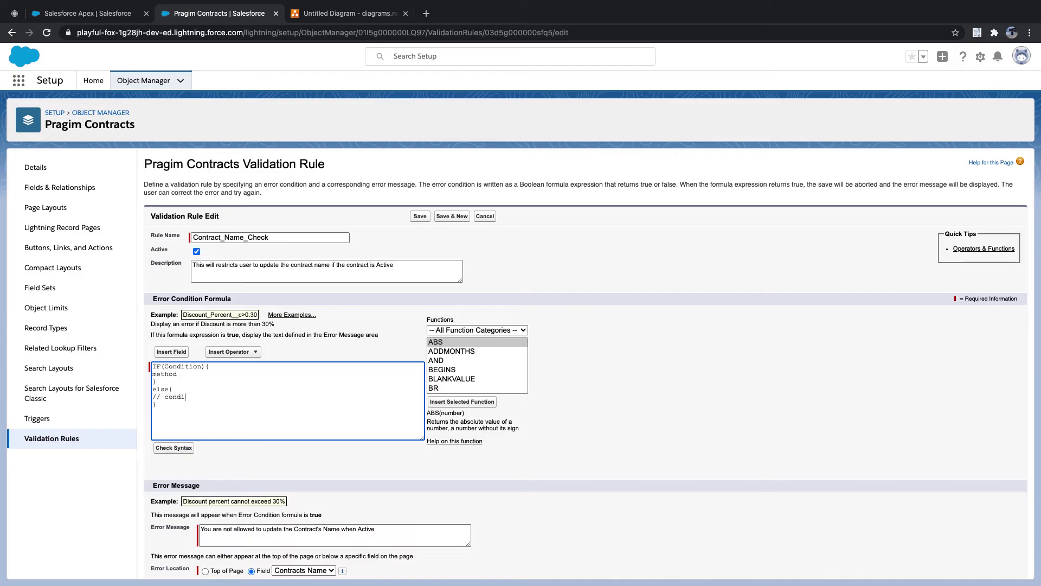
{"action": "type", "text": "tio"}
Step: Below the if-else outline, write the formula syntax If(logic condition , whatIfTRUE , WhatIfFalse )
{"action": "left_click", "coordinate": [165, 405]}
{"action": "type", "text": "I"}
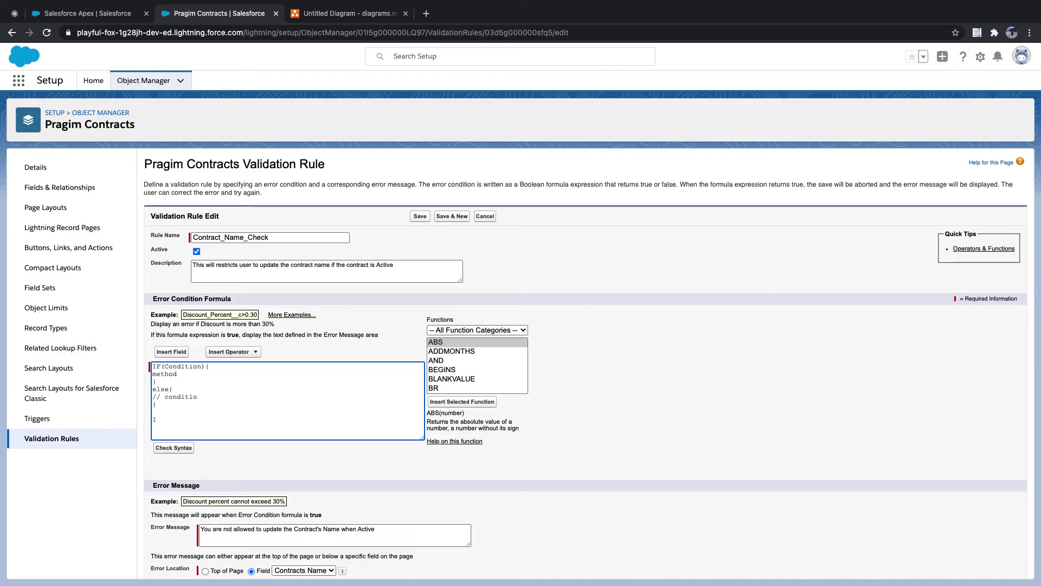
{"action": "type", "text": "f"}
{"action": "type", "text": "()"}
{"action": "type", "text": "logic"}
{"action": "type", "text": " condition "}
{"action": "type", "text": ", whatIf"}
{"action": "type", "text": "TRUE"}
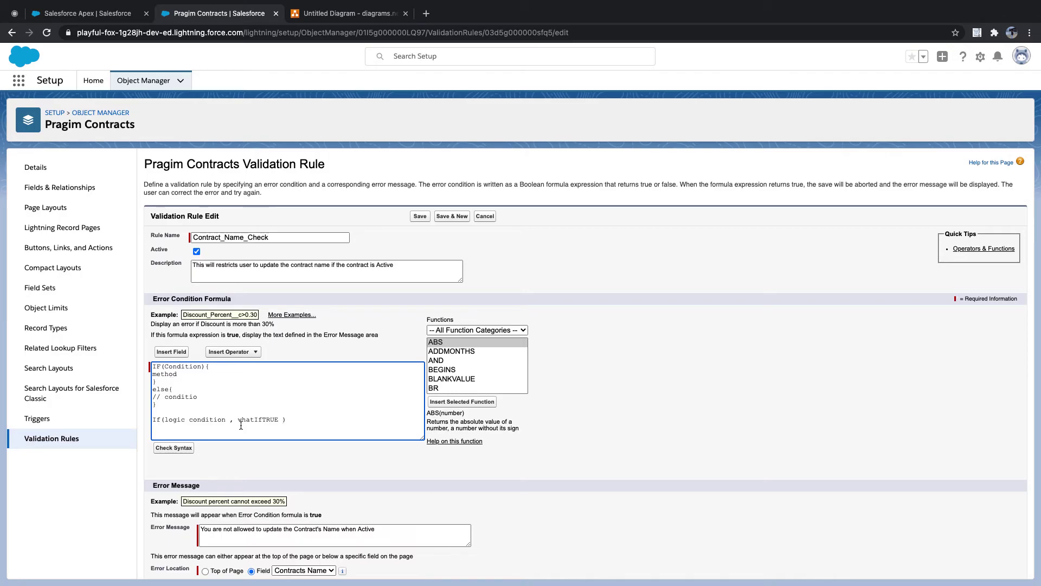
{"action": "left_click_drag", "start_coordinate": [239, 419], "coordinate": [278, 418]}
{"action": "left_click", "coordinate": [279, 419]}
{"action": "type", "text": ", WhatIfFalse"}
Step: Compare the if-else outline with the logic condition, whatIfTRUE and WhatIfFalse arguments of the If formula below it
{"action": "left_click_drag", "start_coordinate": [152, 366], "coordinate": [168, 407]}
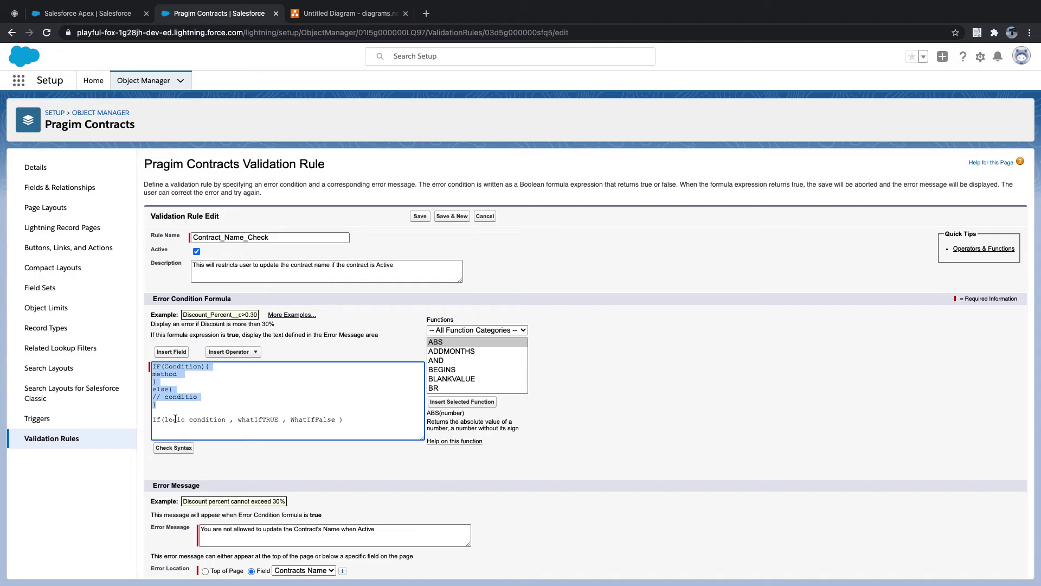
{"action": "left_click_drag", "start_coordinate": [164, 419], "coordinate": [278, 419]}
{"action": "left_click", "coordinate": [215, 420]}
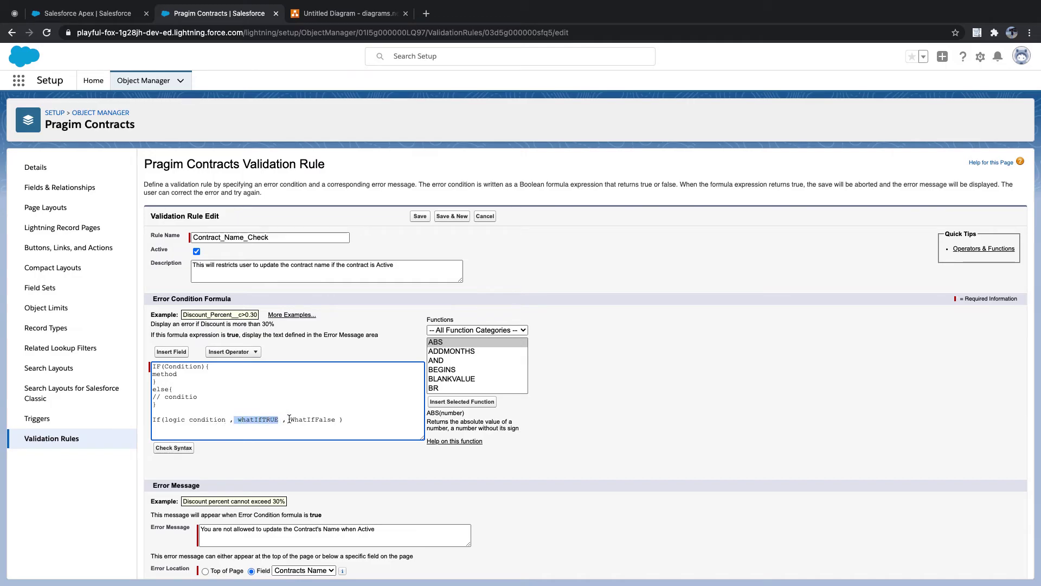
{"action": "left_click", "coordinate": [197, 420]}
{"action": "left_click", "coordinate": [336, 420]}
{"action": "left_click_drag", "start_coordinate": [336, 419], "coordinate": [289, 419]}
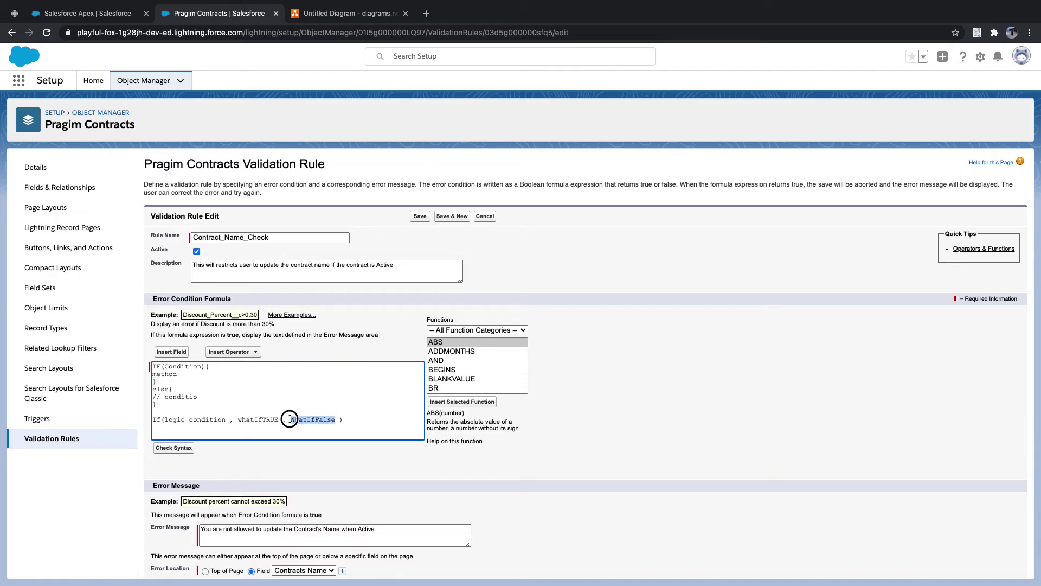
{"action": "left_click_drag", "start_coordinate": [290, 419], "coordinate": [289, 419]}
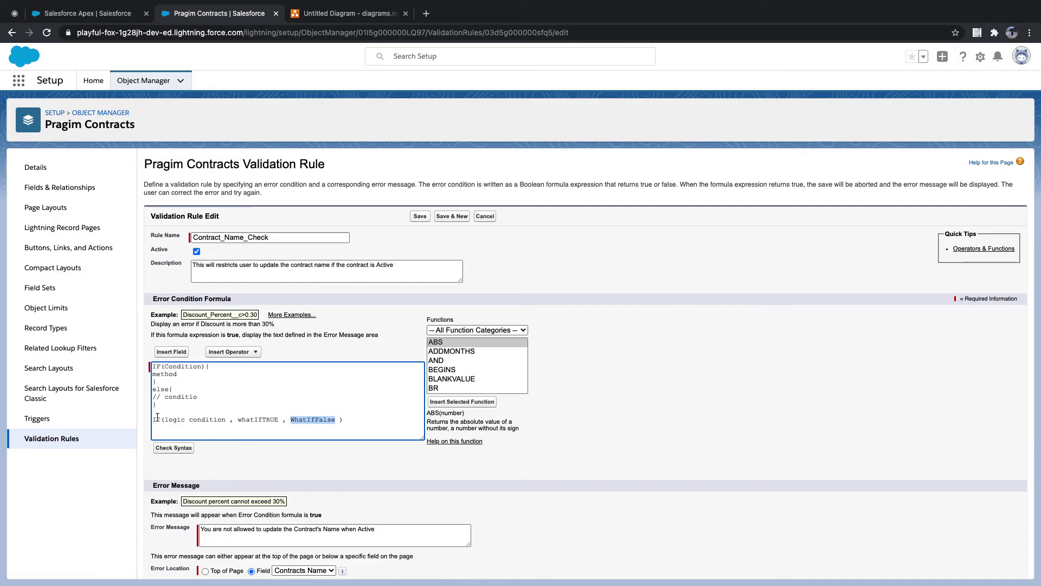
{"action": "left_click", "coordinate": [234, 419]}
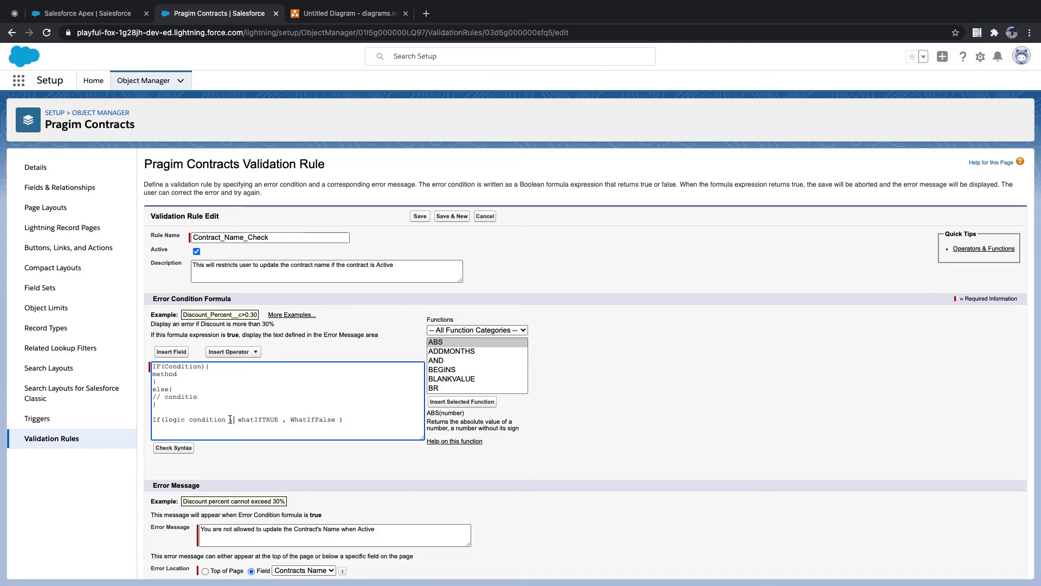
{"action": "left_click_drag", "start_coordinate": [153, 419], "coordinate": [345, 419]}
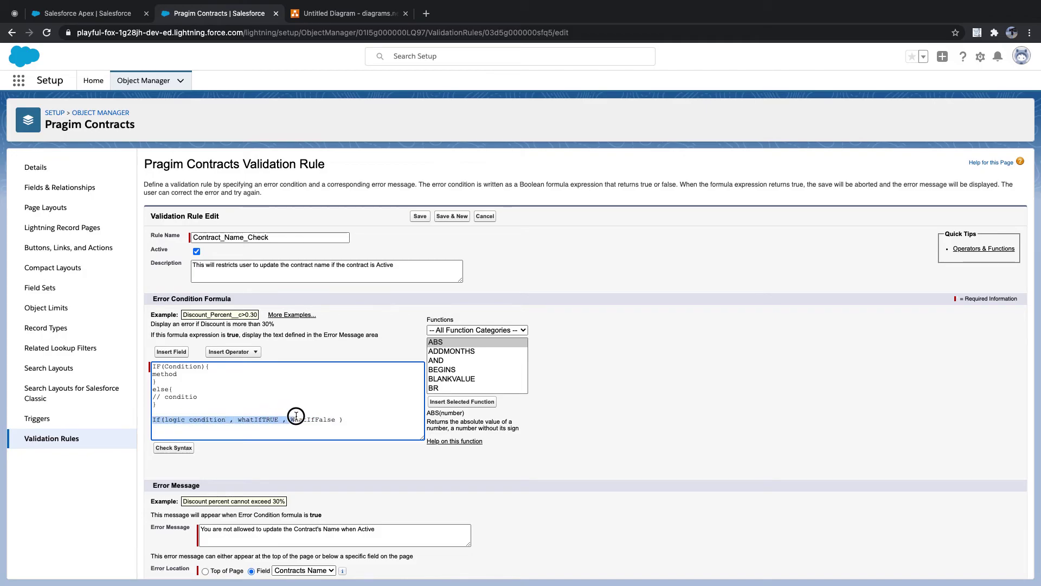
{"action": "left_click_drag", "start_coordinate": [157, 405], "coordinate": [136, 350]}
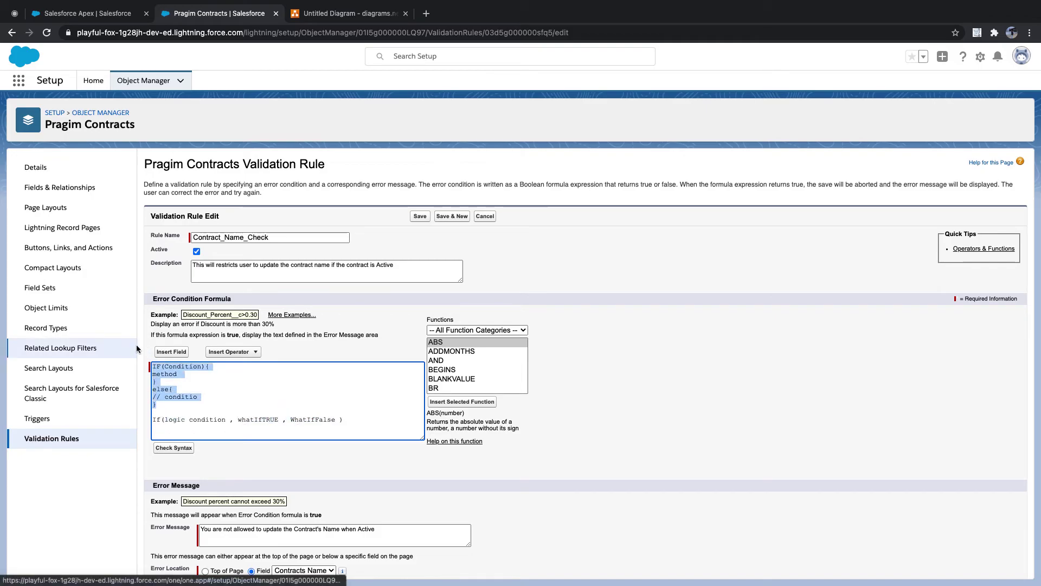
Step: Delete the if-else outline and the blank lines above the If formula syntax
{"action": "key", "text": "BackSpace"}
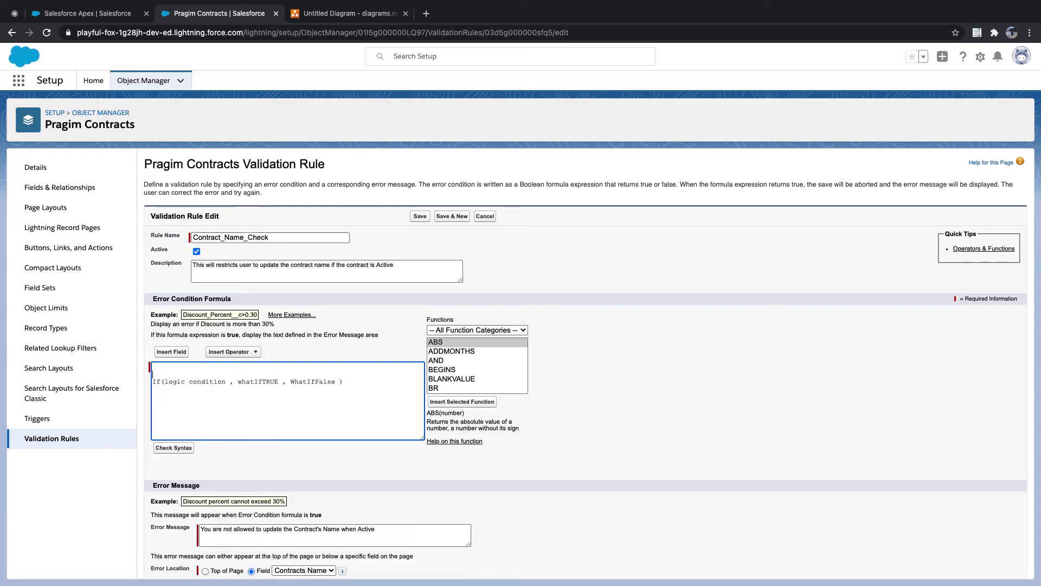
{"action": "key", "text": "BackSpace"}
{"action": "key", "text": "BackSpace"}
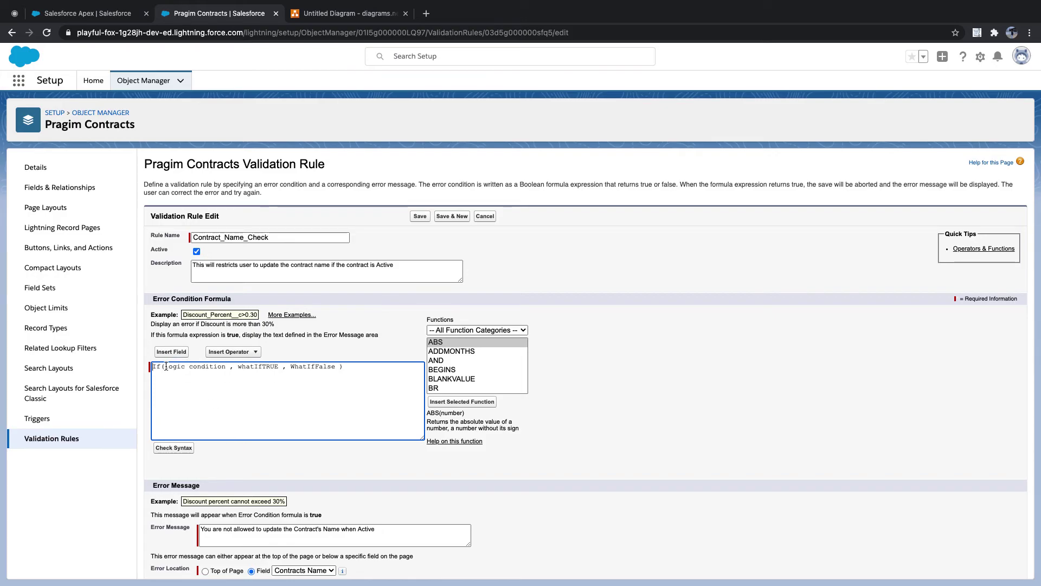
Step: Replace the logic condition placeholder in the If formula with AND() on its own line
{"action": "left_click_drag", "start_coordinate": [164, 366], "coordinate": [226, 366]}
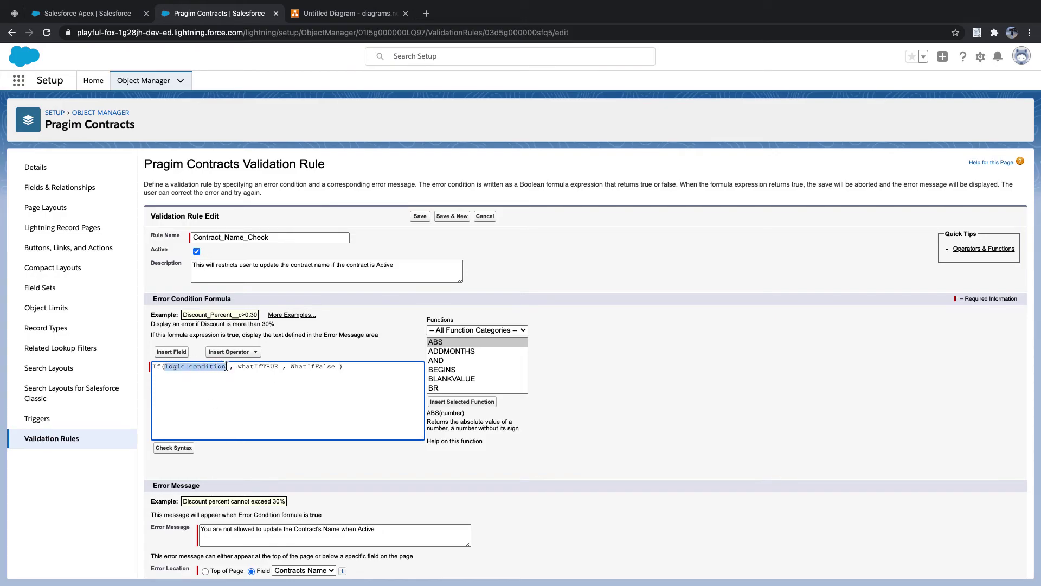
{"action": "key", "text": "BackSpace"}
{"action": "key", "text": "Return"}
{"action": "key", "text": "Return"}
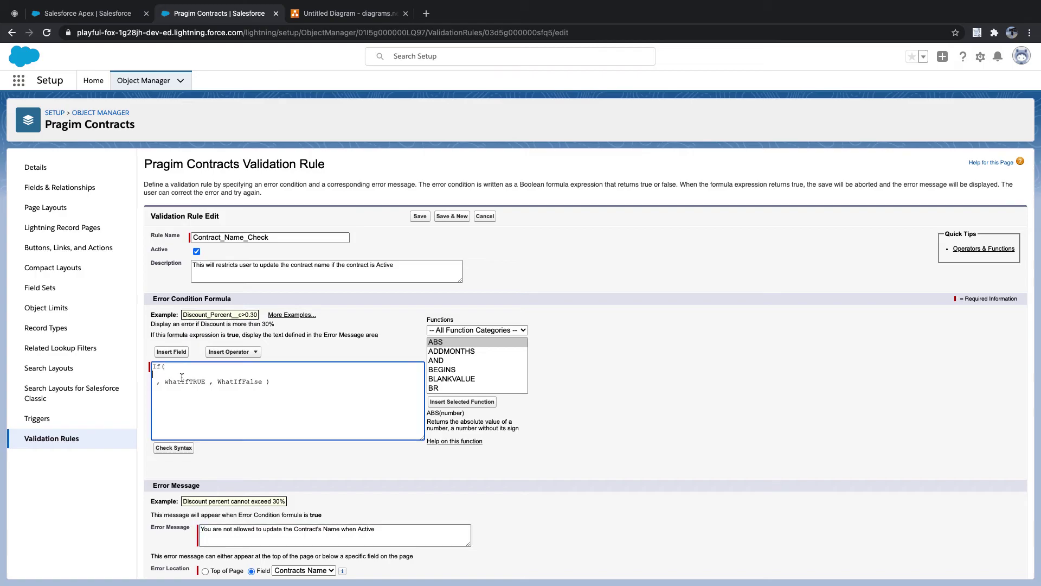
{"action": "type", "text": "AND()"}
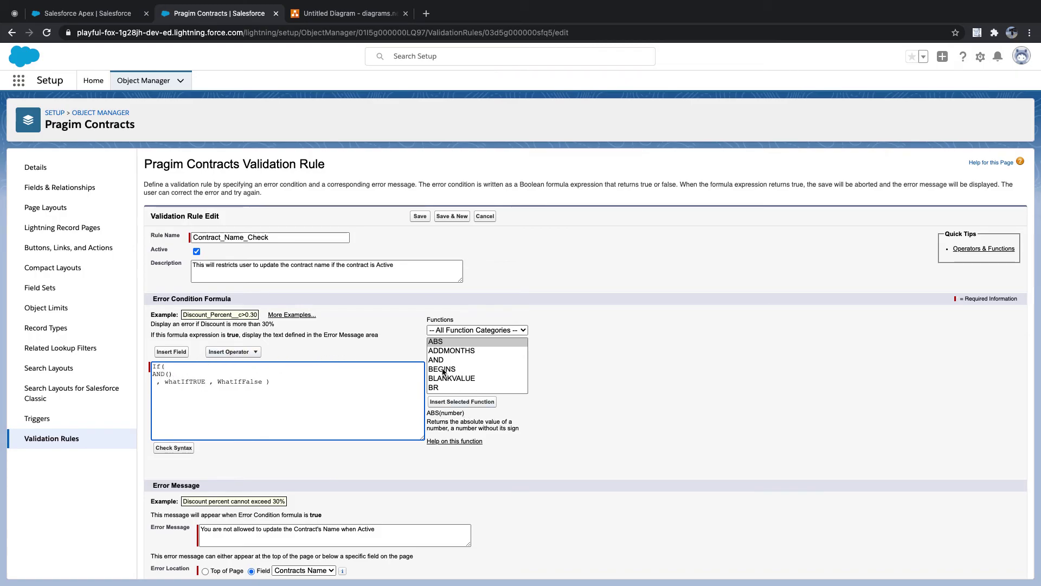
Step: Fill the AND function with the conditions NOT(ISNEW()) , ISCHANGED(NAME) , Active__c
{"action": "scroll", "coordinate": [443, 371], "scroll_direction": "down", "scroll_amount": 5}
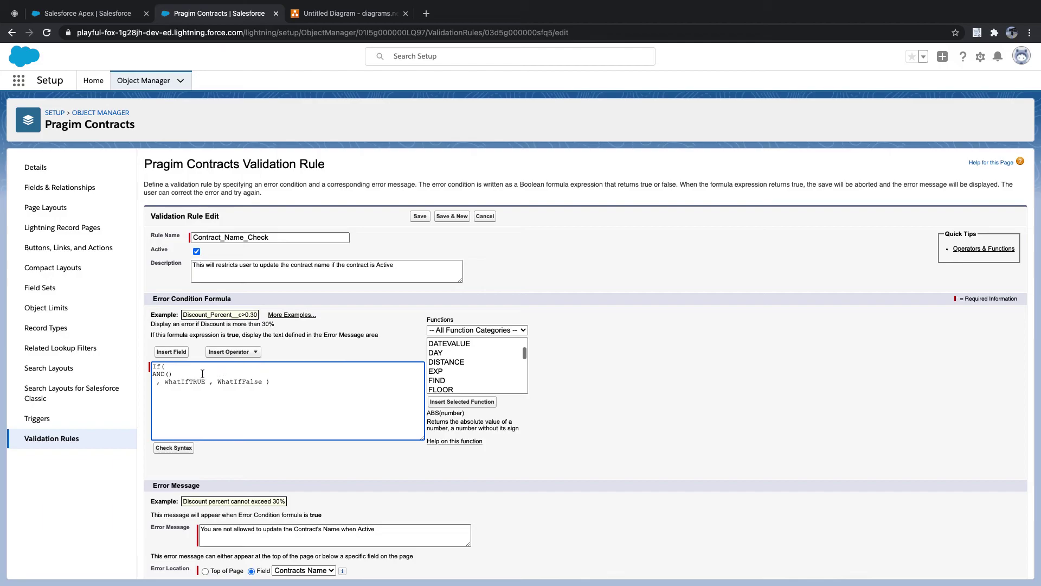
{"action": "type", "text": "NOT()ISNEW()"}
{"action": "type", "text": " , ISCHNAGED"}
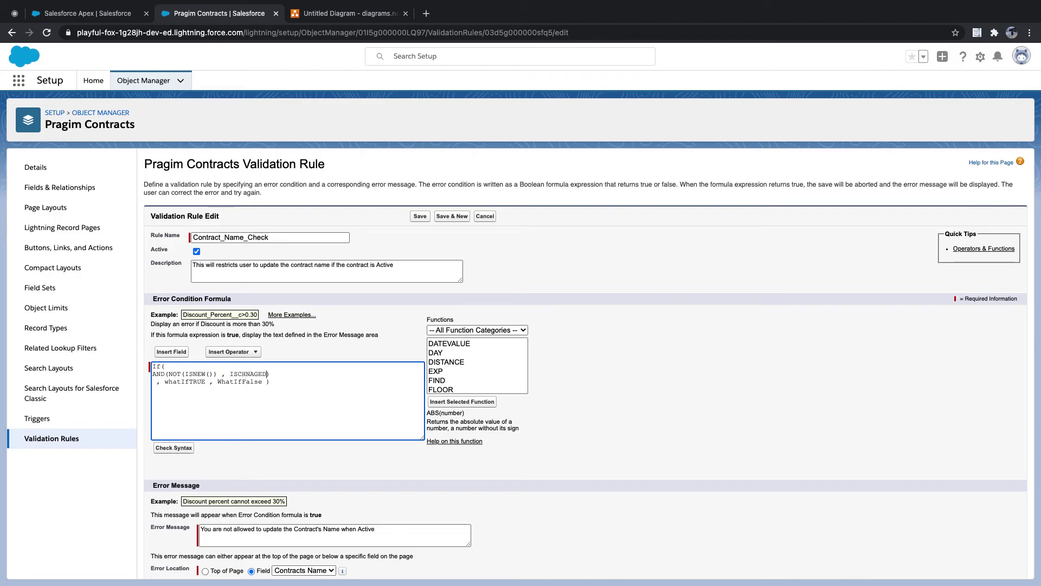
{"action": "key", "text": "BackSpace"}
{"action": "key", "text": "BackSpace"}
{"action": "key", "text": "BackSpace"}
{"action": "key", "text": "BackSpace"}
{"action": "key", "text": "BackSpace"}
{"action": "type", "text": "a"}
{"action": "key", "text": "BackSpace"}
{"action": "type", "text": "ANGED"}
{"action": "type", "text": "()"}
{"action": "type", "text": "NAME"}
{"action": "type", "text": " , Active__"}
{"action": "type", "text": "c"}
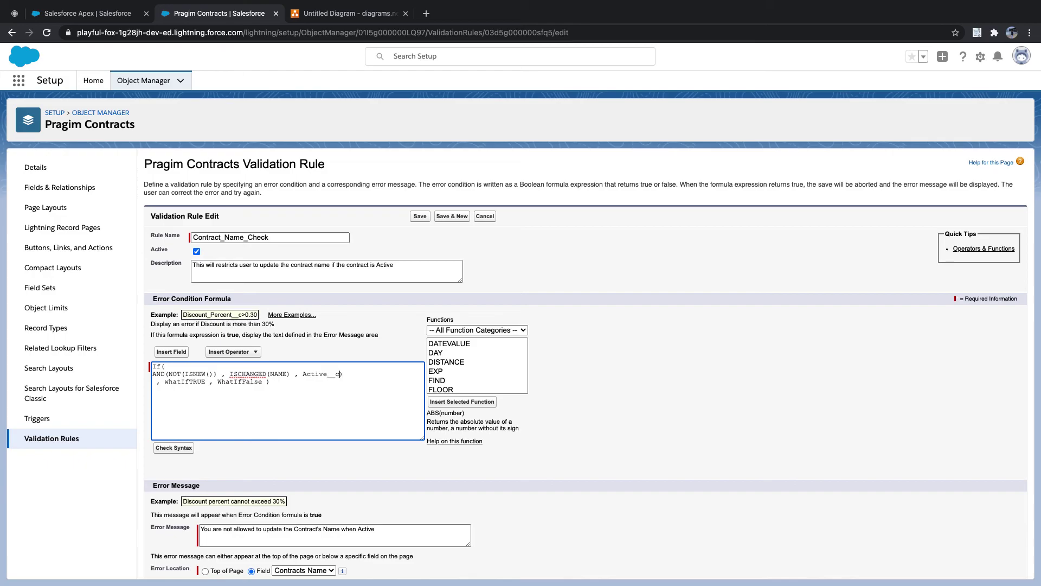
Step: Try the quoted text 'Changed' in place of the whatIfTRUE placeholder
{"action": "double_click", "coordinate": [184, 381]}
{"action": "key", "text": "BackSpace"}
{"action": "type", "text": "Value"}
{"action": "key", "text": "BackSpace"}
{"action": "key", "text": "BackSpace"}
{"action": "key", "text": "BackSpace"}
{"action": "key", "text": "BackSpace"}
{"action": "key", "text": "BackSpace"}
{"action": "type", "text": "''"}
{"action": "type", "text": "Changed"}
Step: Set the If formula's whatIfTRUE result to true and replace the WhatIfFalse placeholder with false
{"action": "double_click", "coordinate": [177, 381]}
{"action": "left_click_drag", "start_coordinate": [197, 382], "coordinate": [161, 381]}
{"action": "key", "text": "BackSpace"}
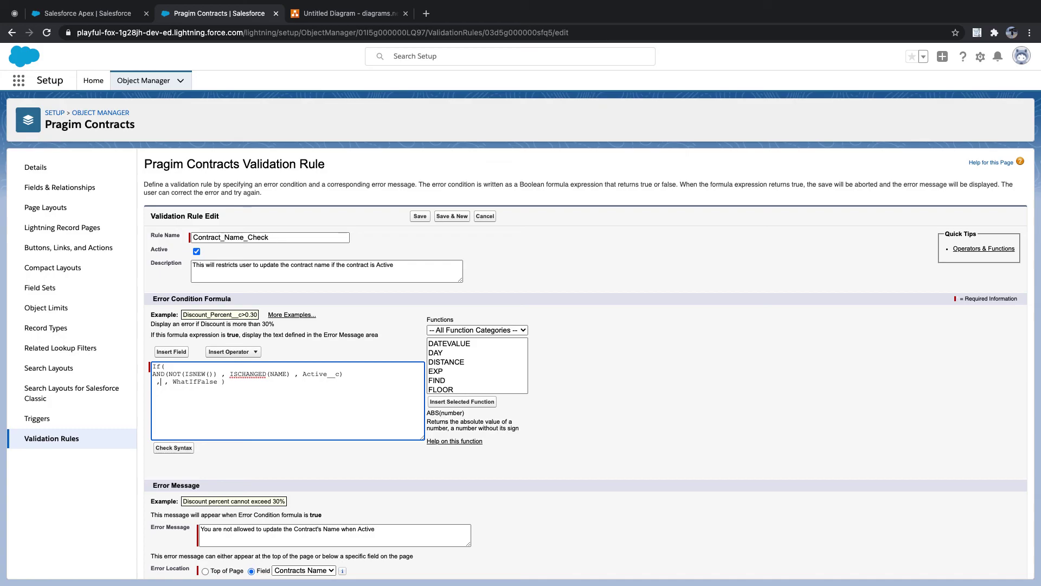
{"action": "type", "text": "true"}
{"action": "double_click", "coordinate": [210, 382]}
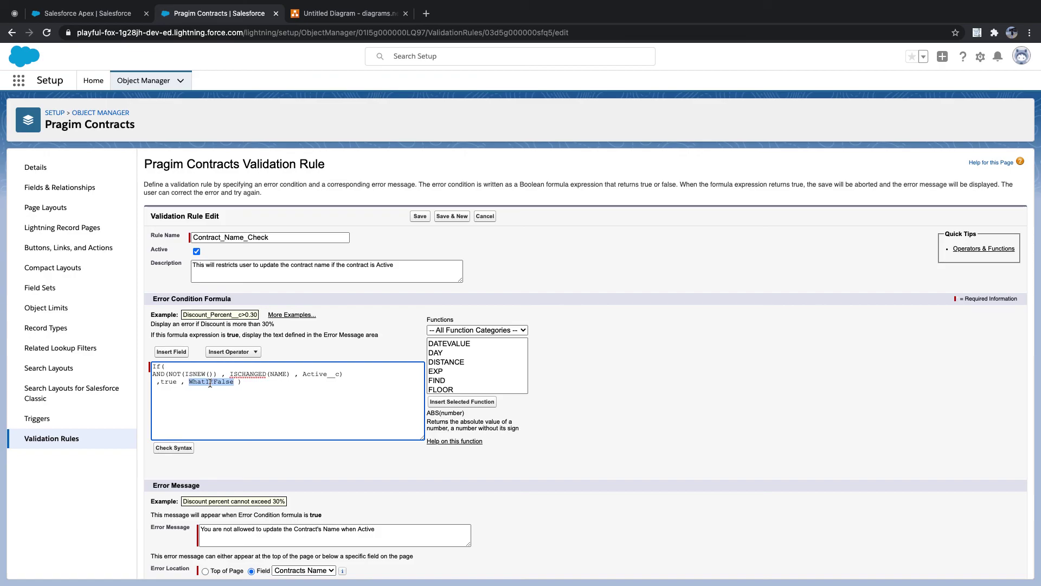
{"action": "type", "text": "fal"}
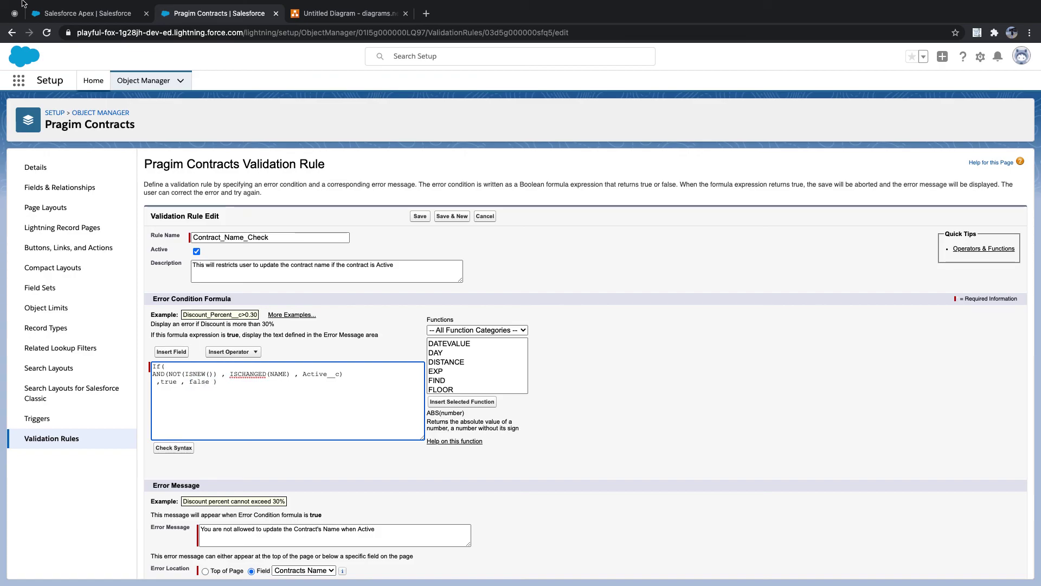
Step: Admit the waiting participant to the Google Meet call and return to the Salesforce validation rule being edited
{"action": "key", "text": "super+1"}
{"action": "left_click", "coordinate": [613, 113]}
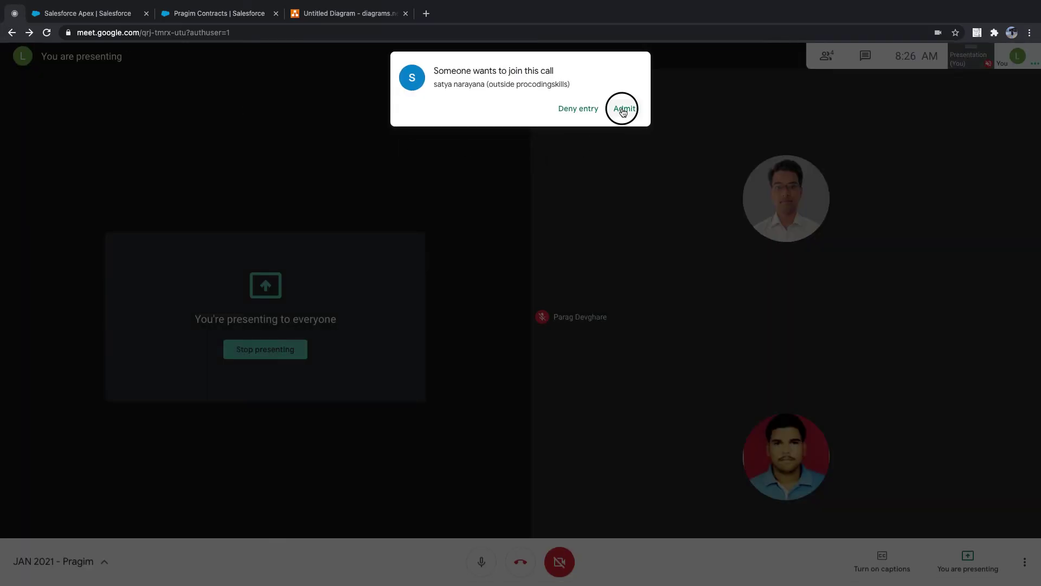
{"action": "left_click", "coordinate": [325, 15]}
{"action": "left_click", "coordinate": [201, 16]}
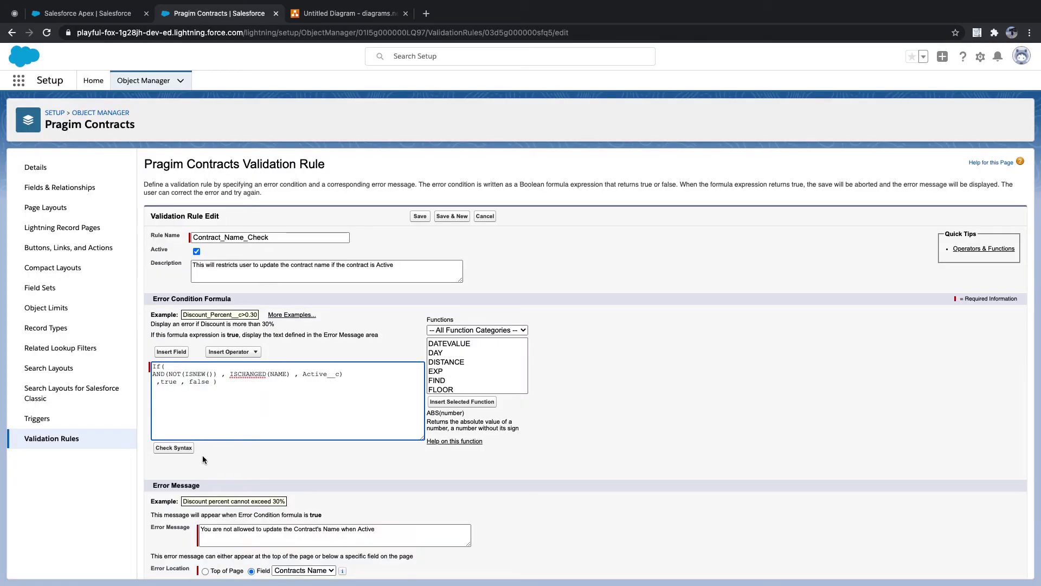
Step: Check the syntax of the If-based error condition formula and save the Contract_Name_Check rule
{"action": "left_click", "coordinate": [174, 447]}
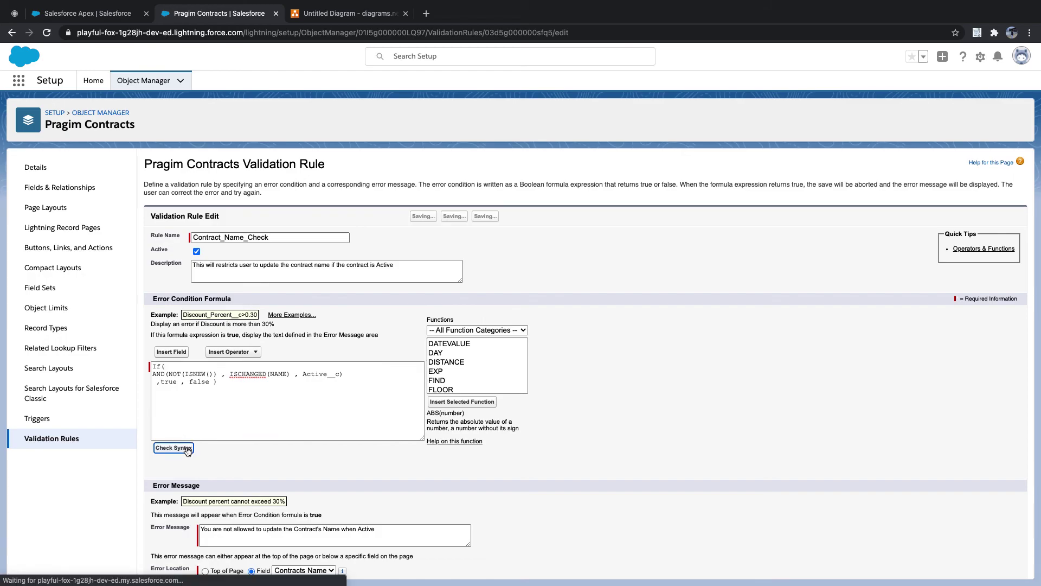
{"action": "scroll", "coordinate": [215, 432], "scroll_direction": "down", "scroll_amount": 1}
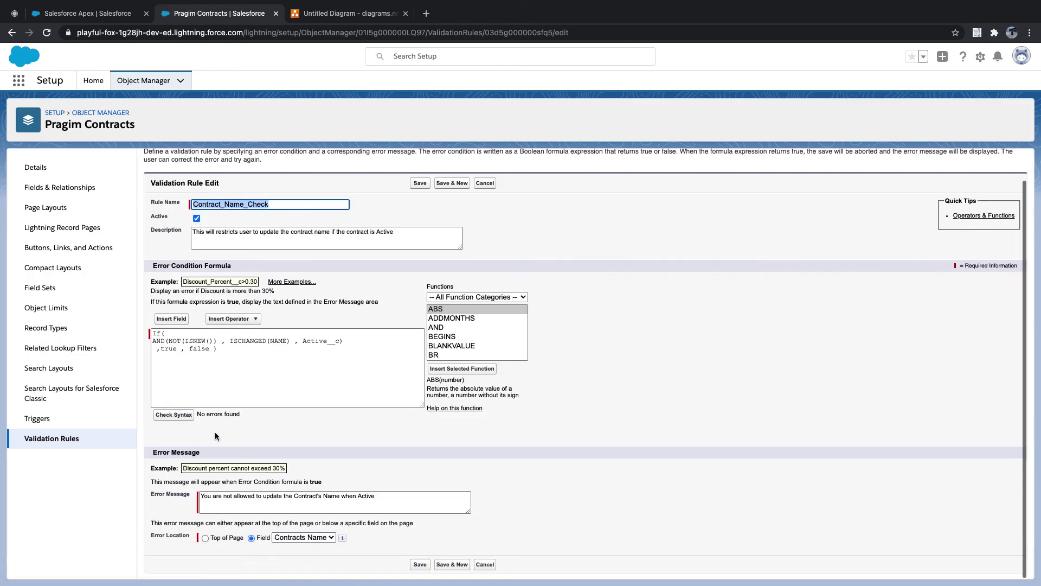
{"action": "left_click", "coordinate": [420, 565]}
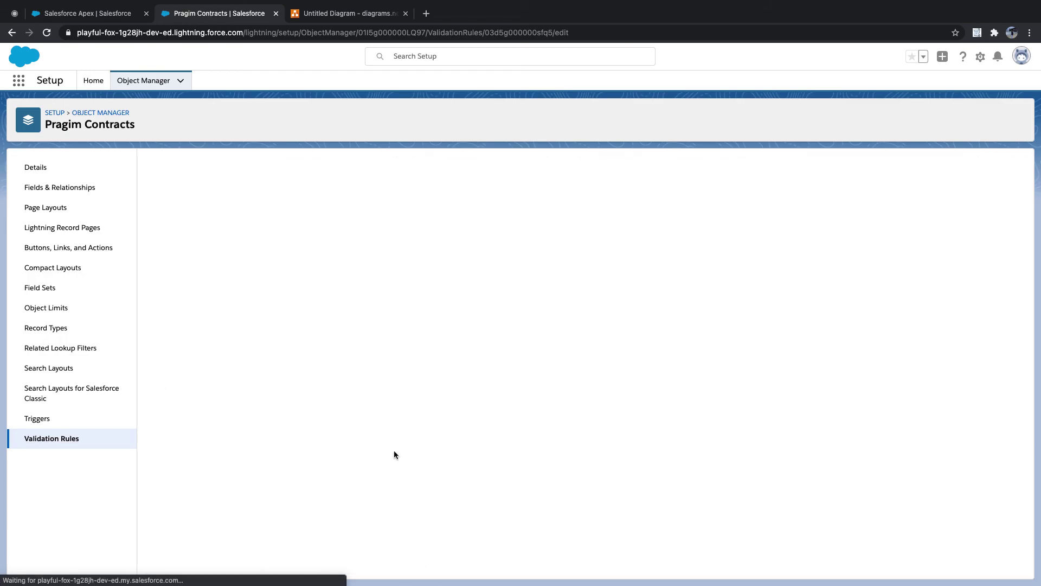
Step: Switch to the Pragim Contracts record page and reload it
{"action": "left_click", "coordinate": [124, 18]}
{"action": "left_click", "coordinate": [47, 33]}
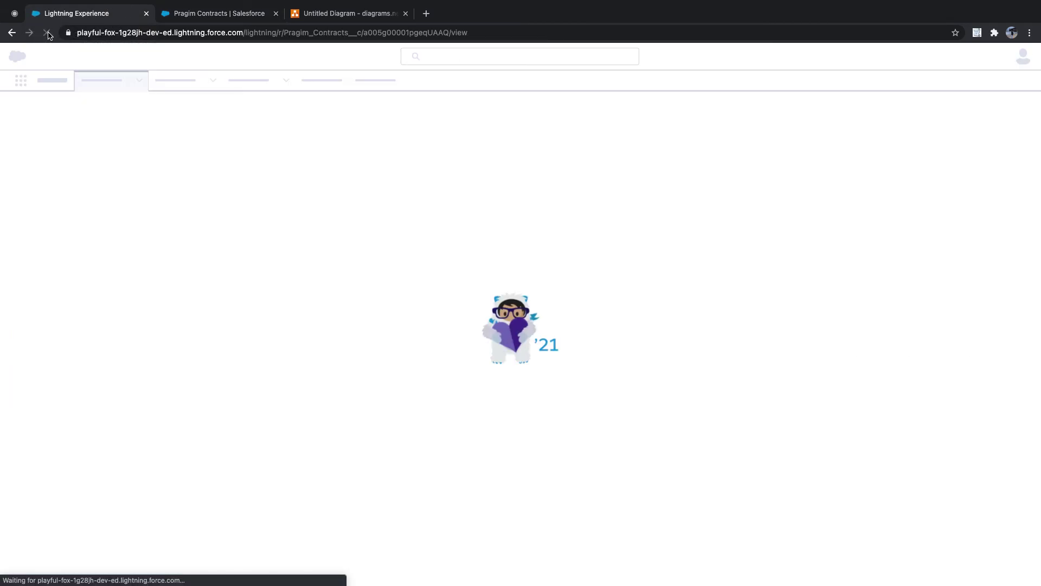